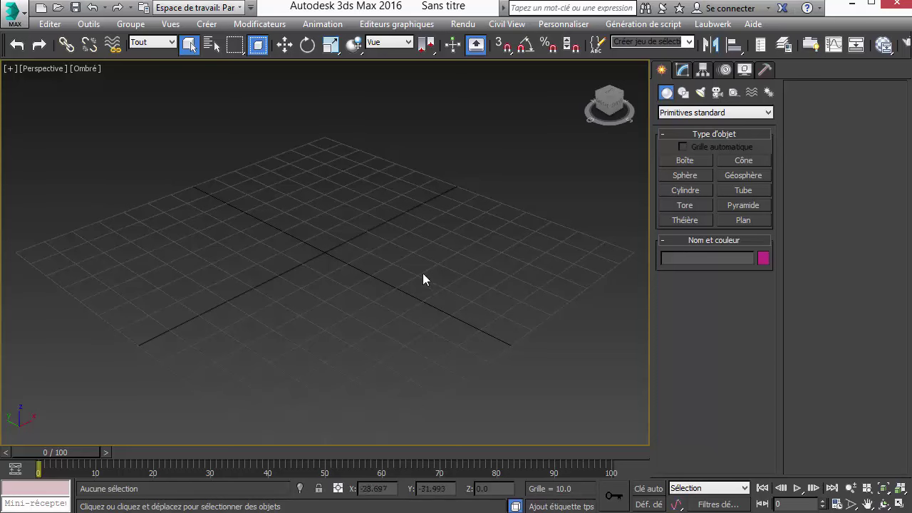
- Create a tall Box primitive, Boîte001, standing at the centre of the grid
left_click(682, 164)
middle_click_drag(465, 240, 499, 271)
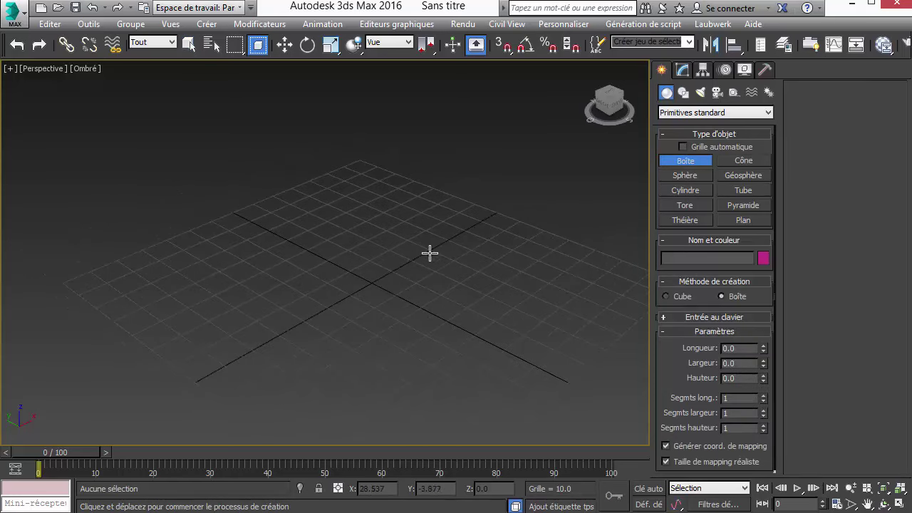
left_click_drag(379, 246, 377, 324)
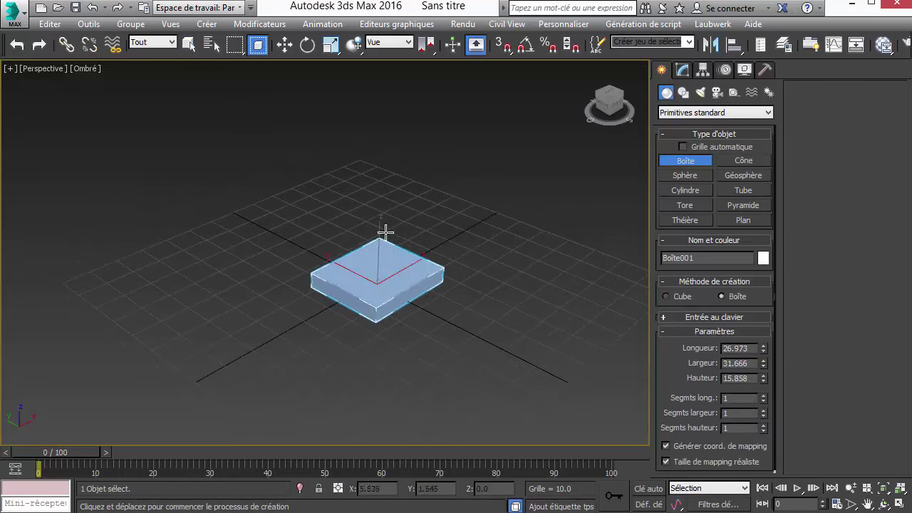
left_click(412, 177)
right_click(412, 177)
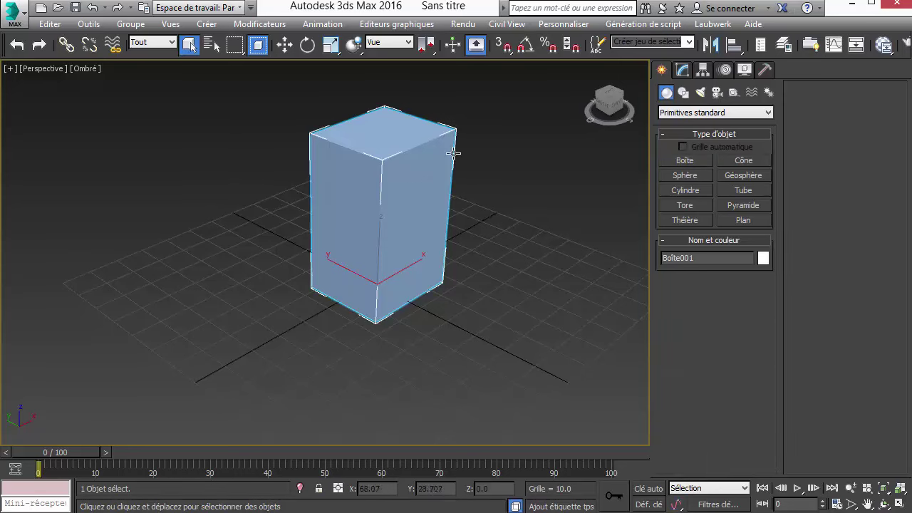
- Switch to Select and Rotate and try tilting the box about Y, then cancel the tilt
left_click(308, 47)
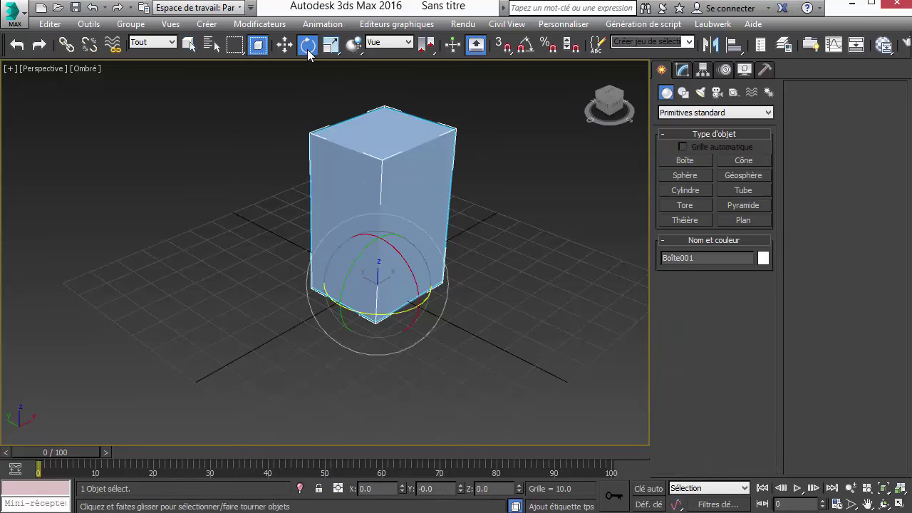
right_click(273, 195)
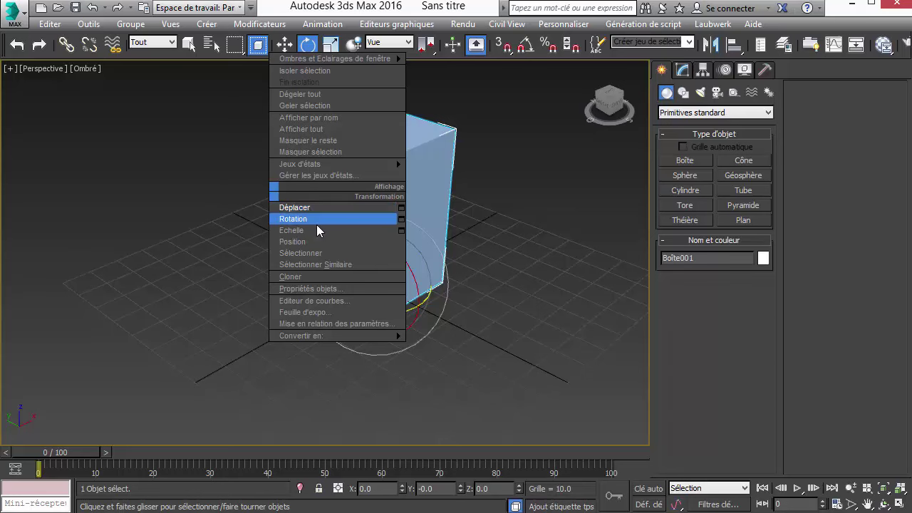
left_click(218, 208)
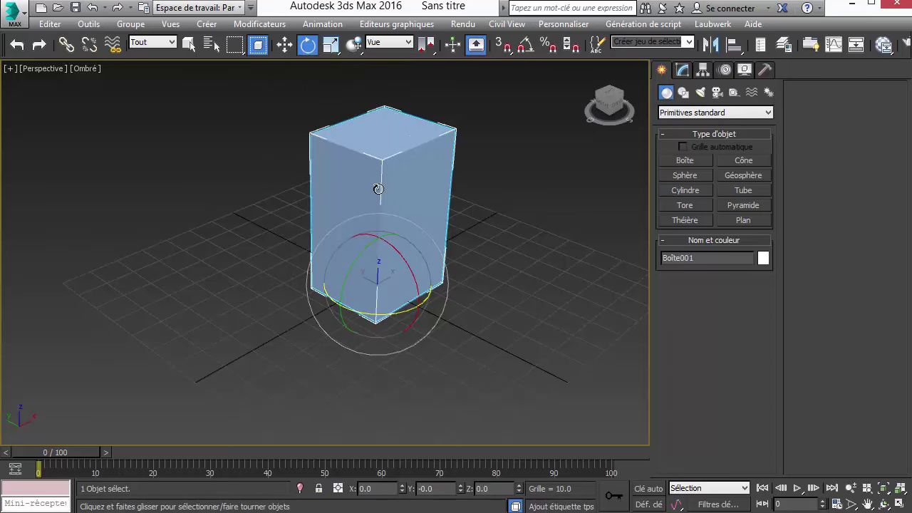
mouse_move(371, 246)
left_mouse_down()
mouse_move(344, 283)
mouse_move(478, 207)
mouse_move(406, 236)
mouse_move(339, 156)
left_mouse_up()
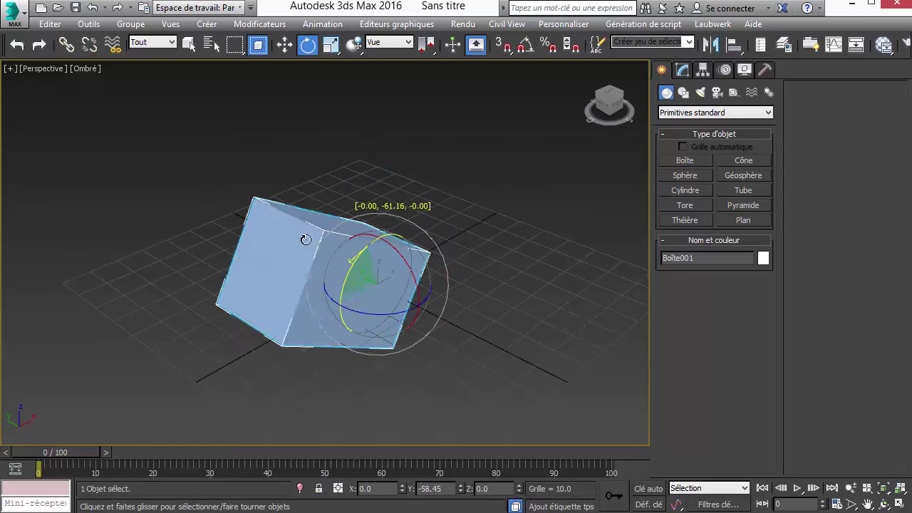
right_click(339, 156)
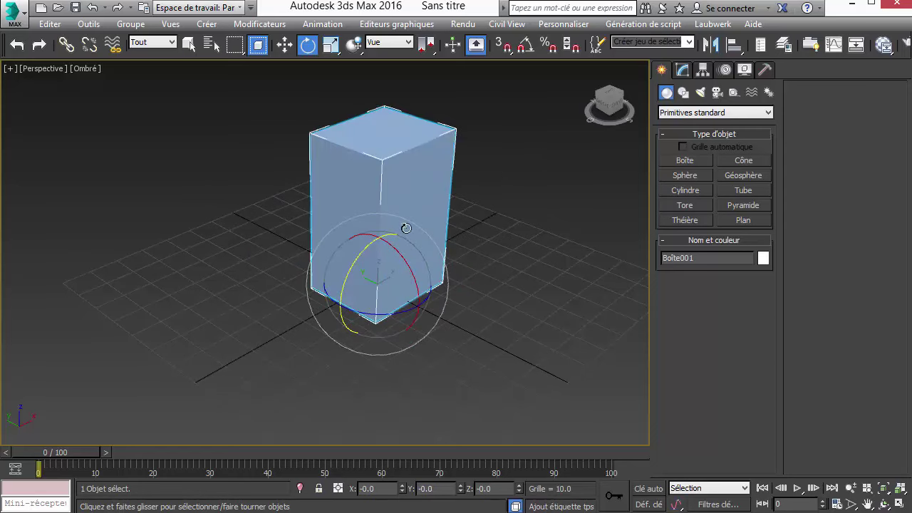
- Tilt the box about X, then reset its X rotation to 0
mouse_move(406, 229)
left_mouse_down()
mouse_move(427, 289)
mouse_move(356, 190)
left_mouse_up()
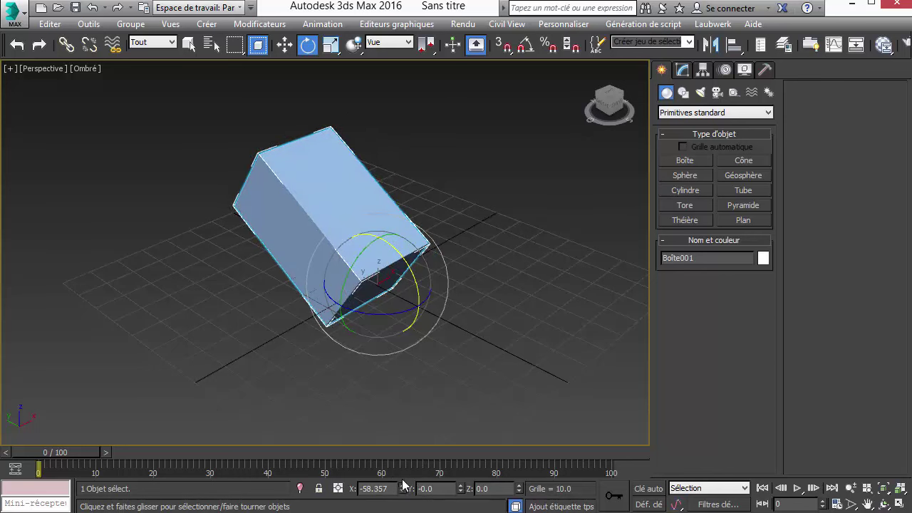
mouse_move(403, 485)
left_mouse_down()
mouse_move(403, 450)
mouse_move(402, 485)
mouse_move(491, 82)
mouse_move(411, 474)
left_mouse_up()
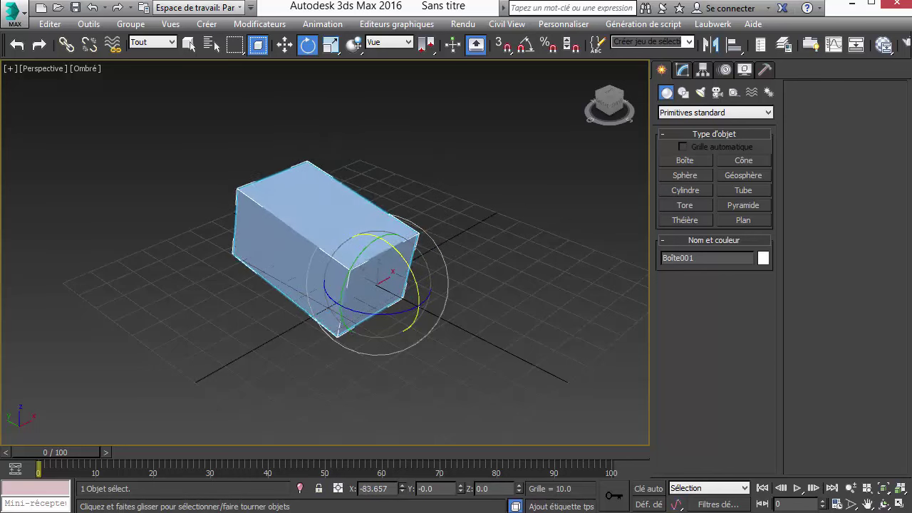
right_click(403, 488)
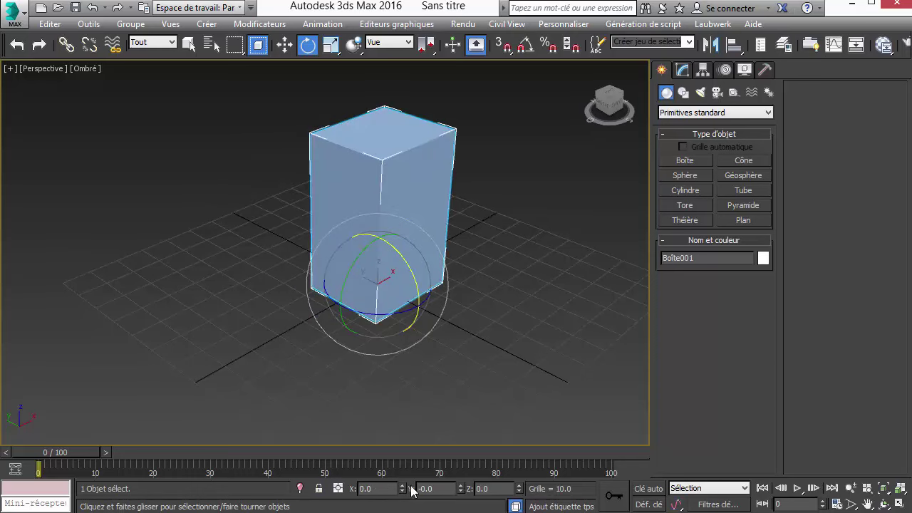
- Try free-rotating the box while orbiting and zooming the view around it
mouse_move(380, 281)
left_mouse_down()
mouse_move(464, 316)
mouse_move(362, 336)
mouse_move(336, 261)
mouse_move(456, 261)
mouse_move(435, 313)
mouse_move(354, 261)
mouse_move(342, 271)
mouse_move(442, 298)
mouse_move(418, 300)
mouse_move(407, 259)
mouse_move(377, 265)
mouse_move(384, 274)
mouse_move(373, 220)
mouse_move(354, 212)
mouse_move(285, 252)
mouse_move(363, 228)
mouse_move(477, 231)
mouse_move(407, 214)
left_mouse_up()
right_click(403, 219)
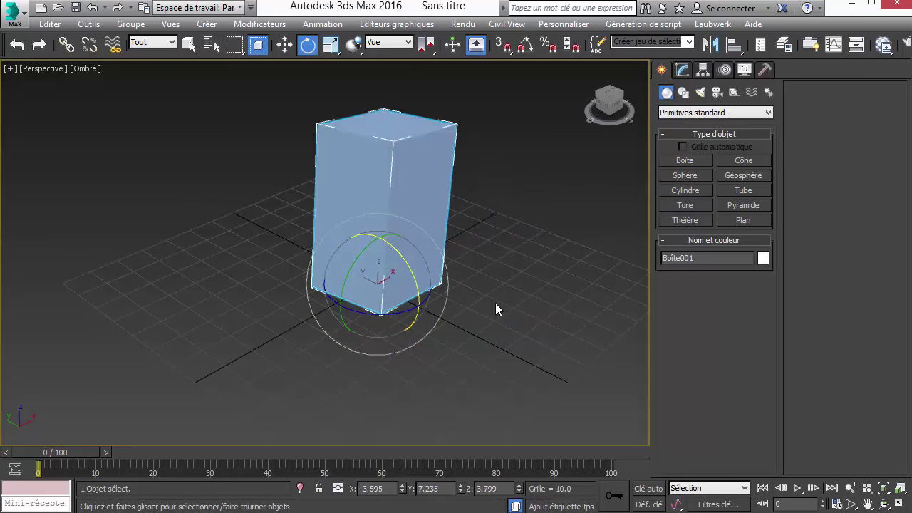
middle_click_drag(531, 299, 417, 235, "alt")
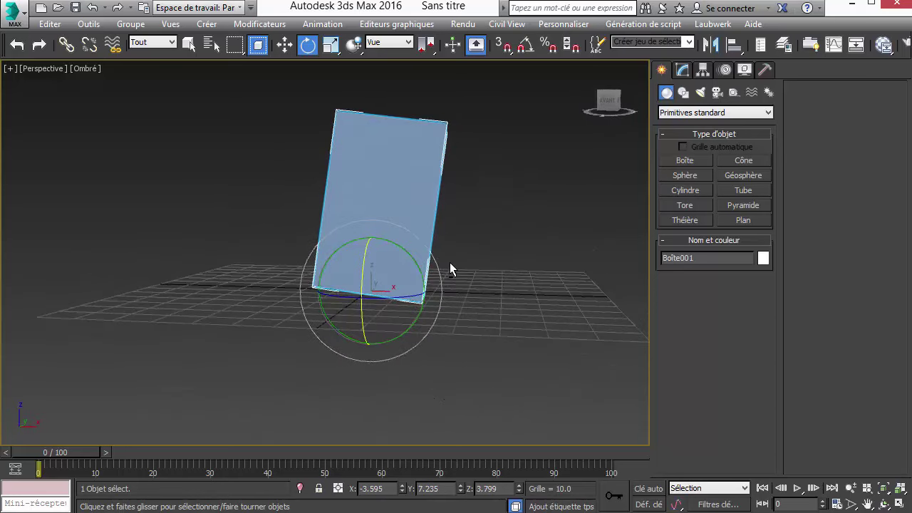
mouse_move(417, 235)
left_mouse_down()
mouse_move(396, 220)
mouse_move(446, 230)
mouse_move(511, 292)
mouse_move(340, 211)
mouse_move(470, 283)
mouse_move(366, 209)
mouse_move(321, 202)
mouse_move(431, 259)
left_mouse_up()
mouse_move(432, 258)
middle_mouse_down("alt")
mouse_move(576, 307)
mouse_move(560, 246)
mouse_move(463, 281)
mouse_move(368, 356)
mouse_move(491, 340)
mouse_move(488, 314)
mouse_move(381, 342)
mouse_move(470, 391)
mouse_move(525, 326)
mouse_move(586, 297)
mouse_move(271, 332)
mouse_move(387, 373)
mouse_move(434, 327)
mouse_move(326, 275)
mouse_move(281, 321)
mouse_move(375, 305)
middle_mouse_up("alt")
scroll(375, 305, "down", 1)
scroll(356, 300, "down", 2)
scroll(349, 289, "up", 3)
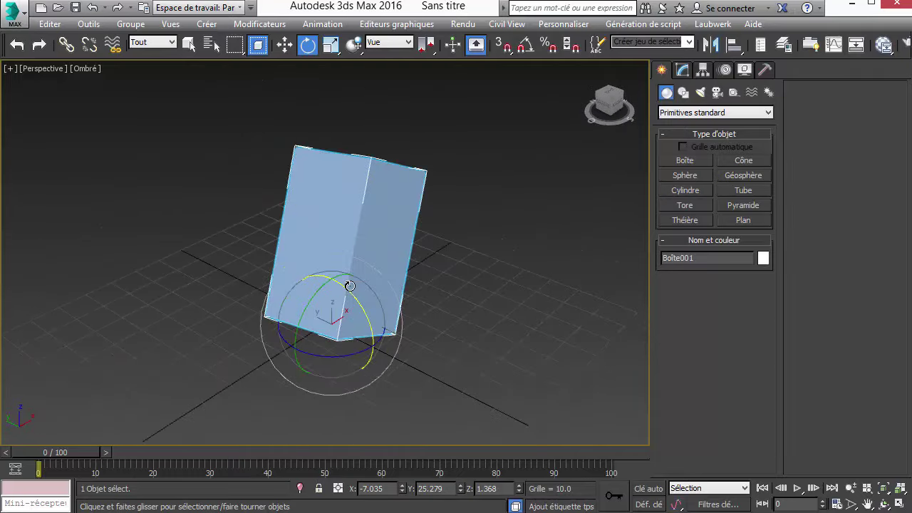
scroll(350, 286, "up", 3)
scroll(350, 286, "down", 2)
- Reset the box's X, Y and Z rotation to 0 and switch to the Move tool
right_click(364, 238)
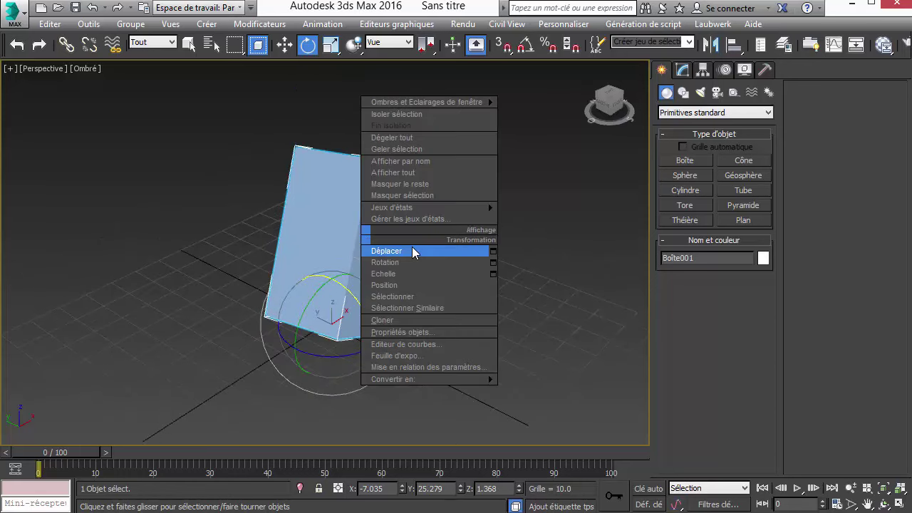
left_click(414, 254)
right_click(414, 253)
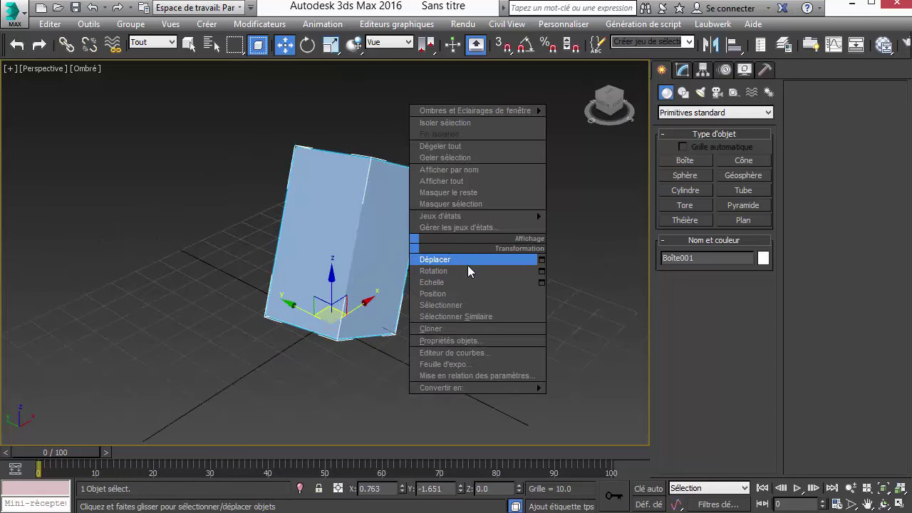
left_click(468, 276)
right_click(403, 487)
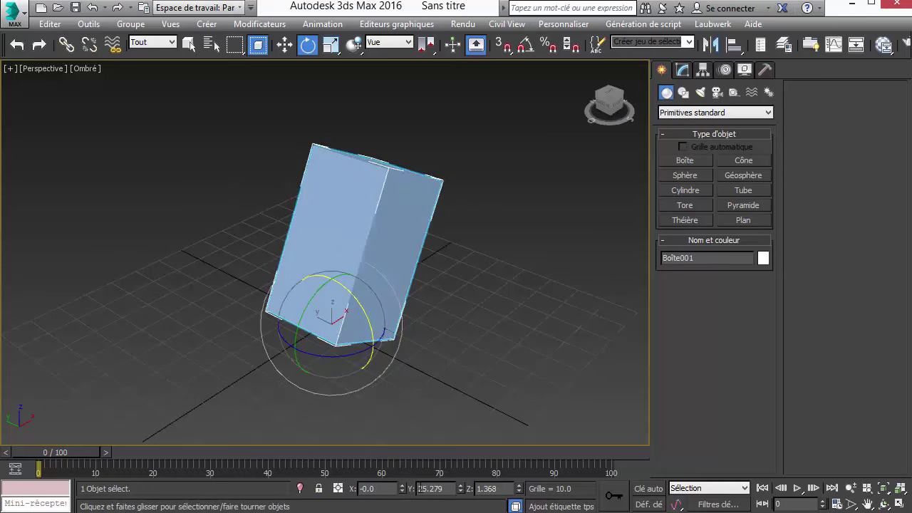
right_click(460, 489)
right_click(519, 489)
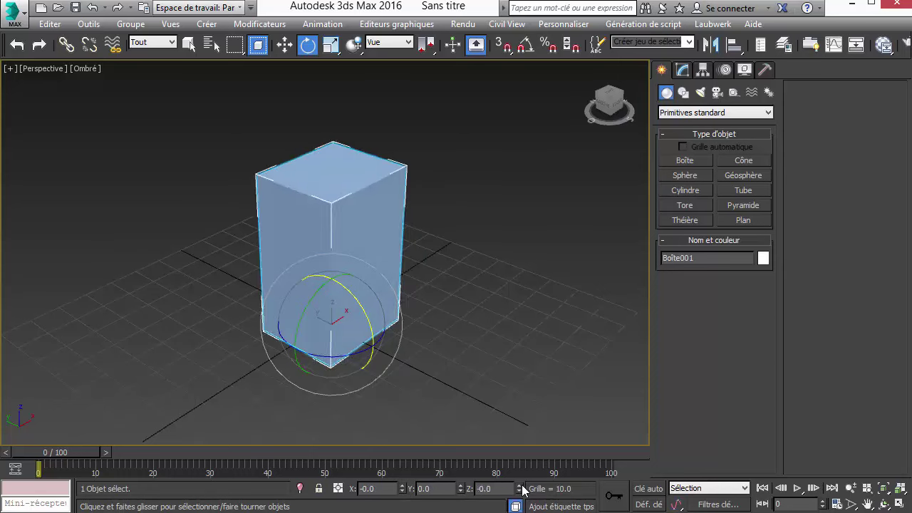
right_click(376, 317)
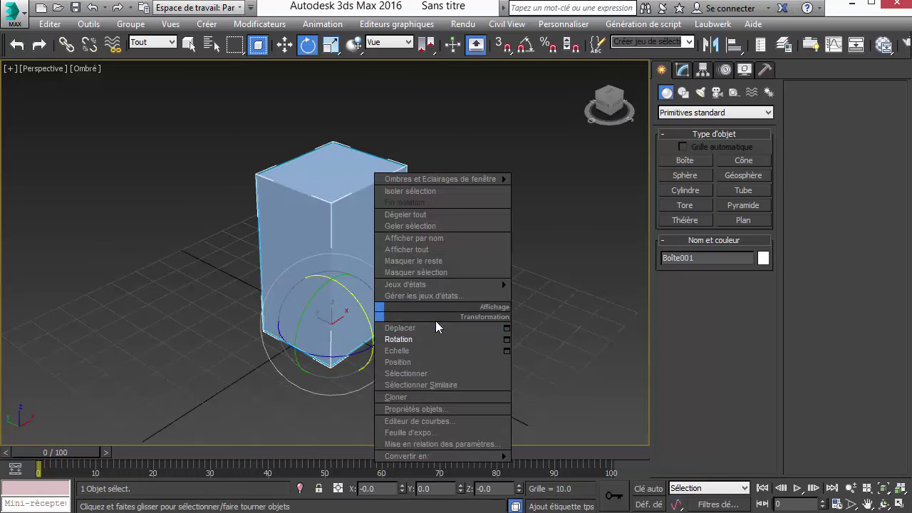
left_click(432, 328)
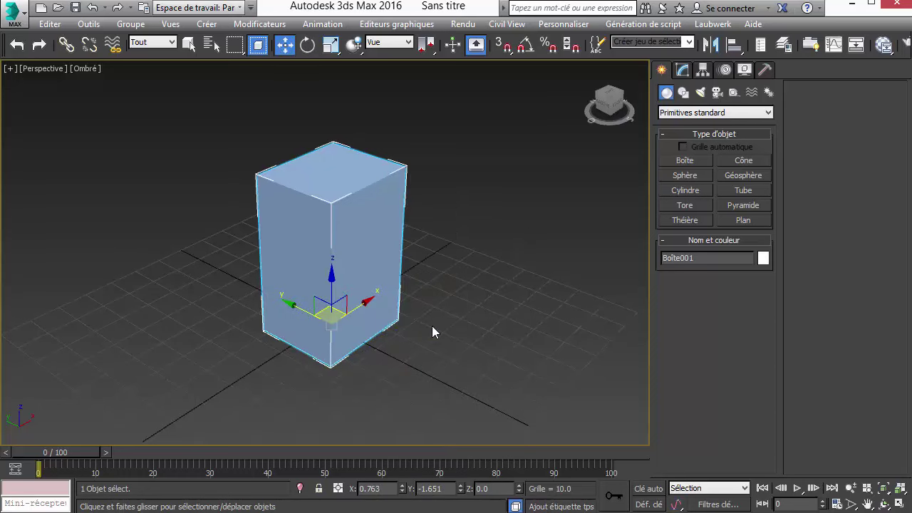
- In the Modify panel set Longueur 10, Largeur 10 and Hauteur 50
left_click(685, 71)
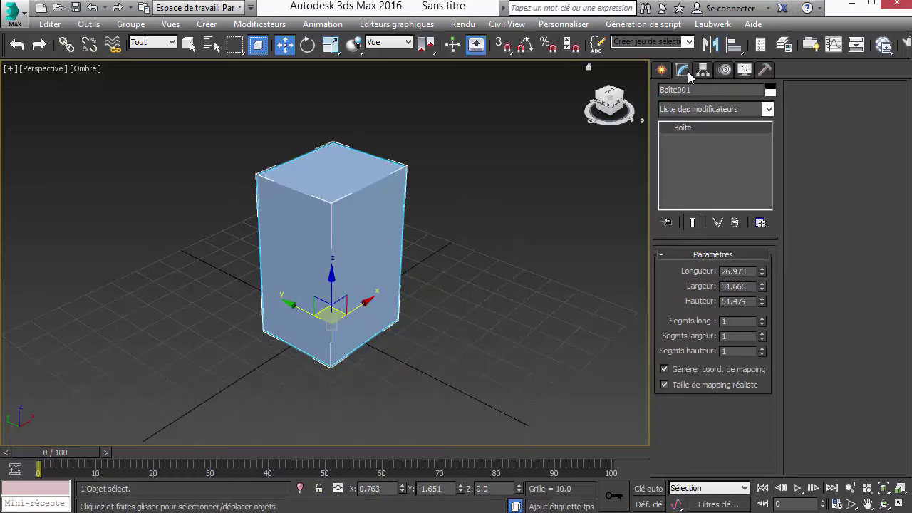
left_click(741, 271)
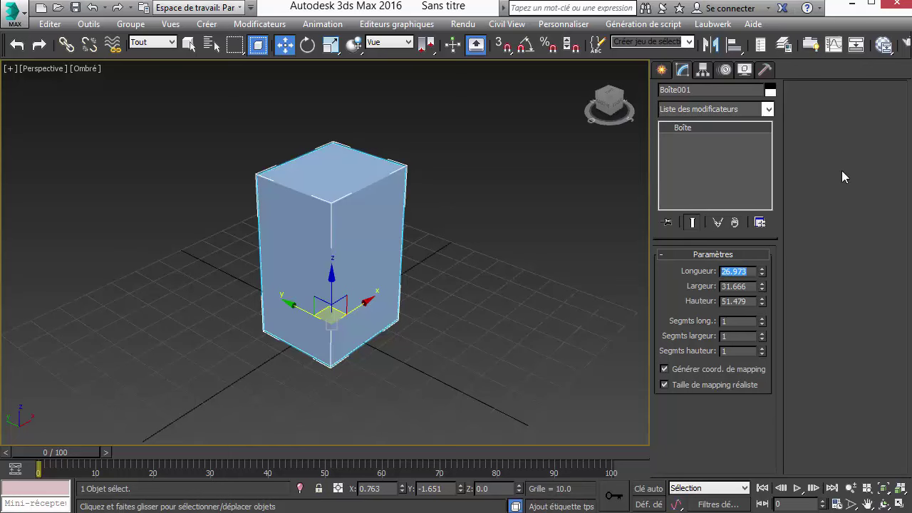
type("10")
key("Tab")
type("10")
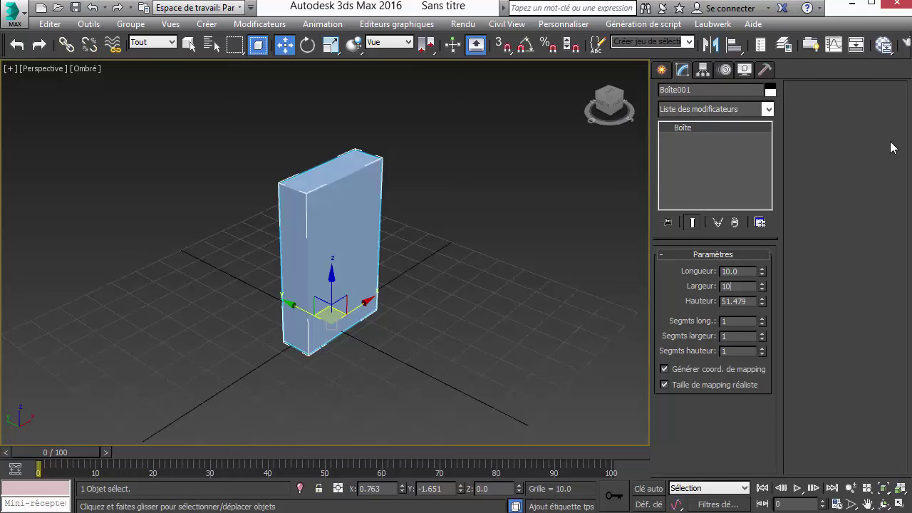
key("Tab")
type("50")
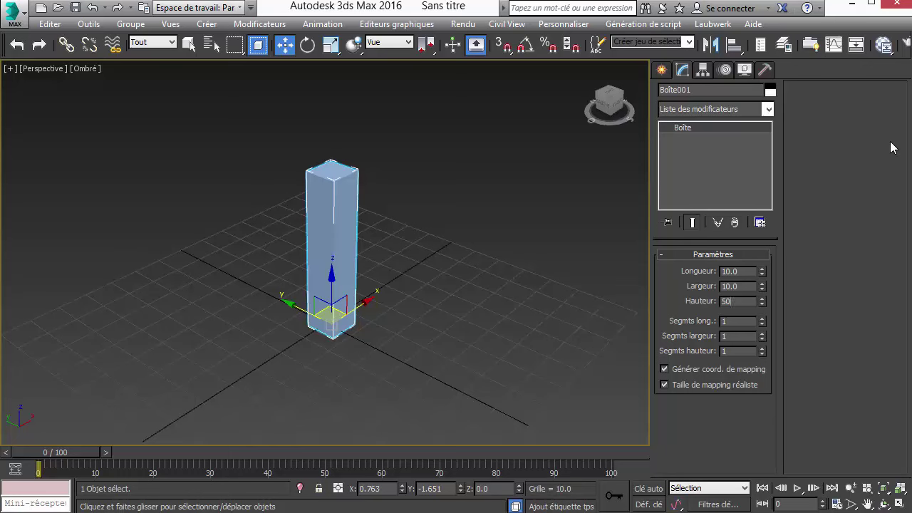
key("shift+Tab")
- Step through the dimension fields, keep Longueur at 10.0, and zoom to frame the box
key("shift+Tab")
key("Tab")
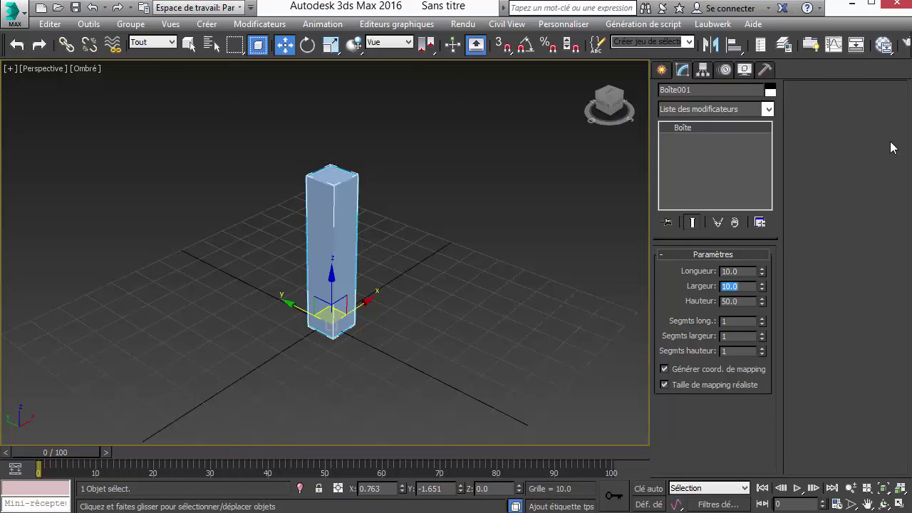
key("Tab")
key("shift+Tab")
key("shift+Tab")
key("Tab")
key("Tab")
key("shift+Tab")
key("shift+Tab")
key("Tab")
key("shift+Tab")
key("Tab")
key("shift+Tab")
key("Tab")
key("Tab")
key("shift+Tab")
key("shift+Tab")
left_click(891, 148)
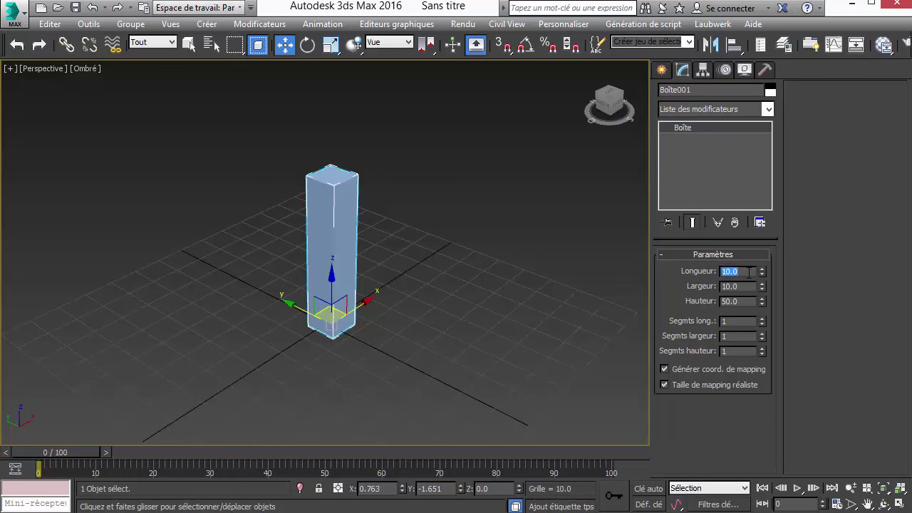
type("2")
key("Return")
key("z")
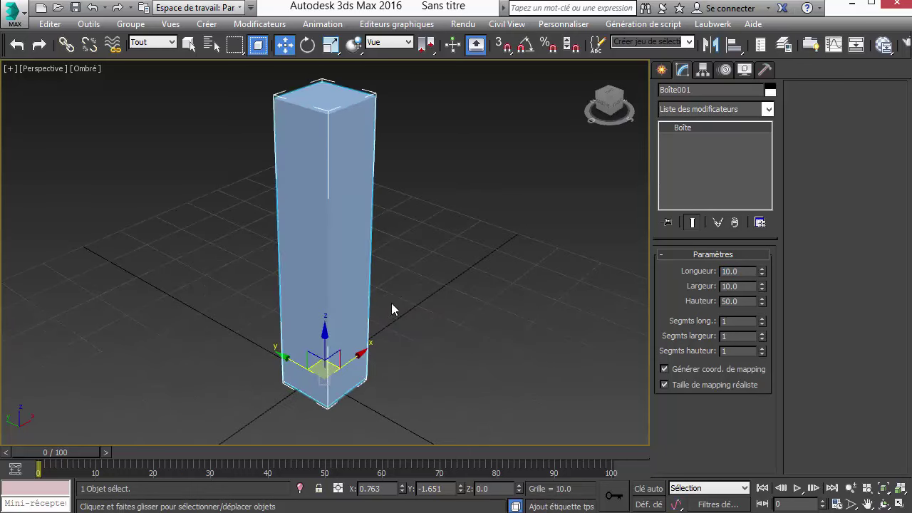
- Shift-drag a Copie of the box up onto the column, then pan to show the new top box
scroll(391, 302, "down", 5)
mouse_move(391, 303)
middle_mouse_down()
mouse_move(305, 312)
mouse_move(310, 304)
middle_mouse_up()
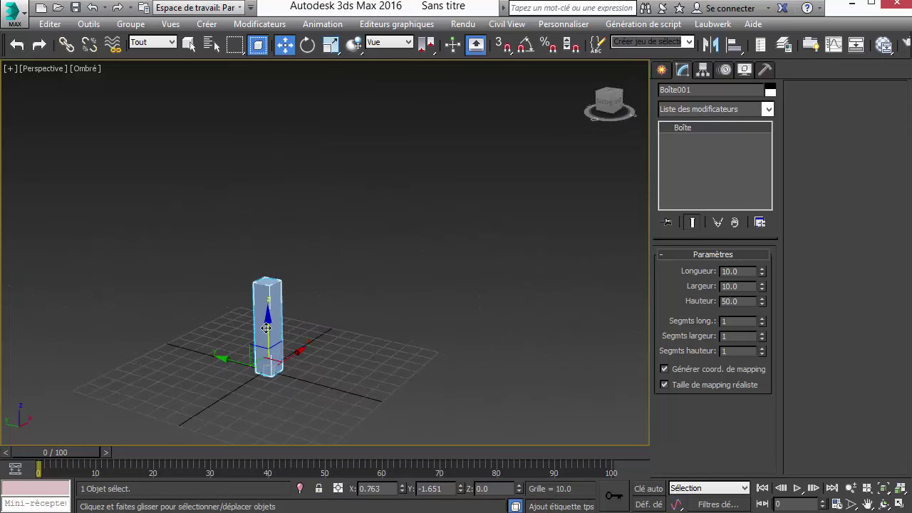
left_click_drag(266, 328, 295, 228, "shift")
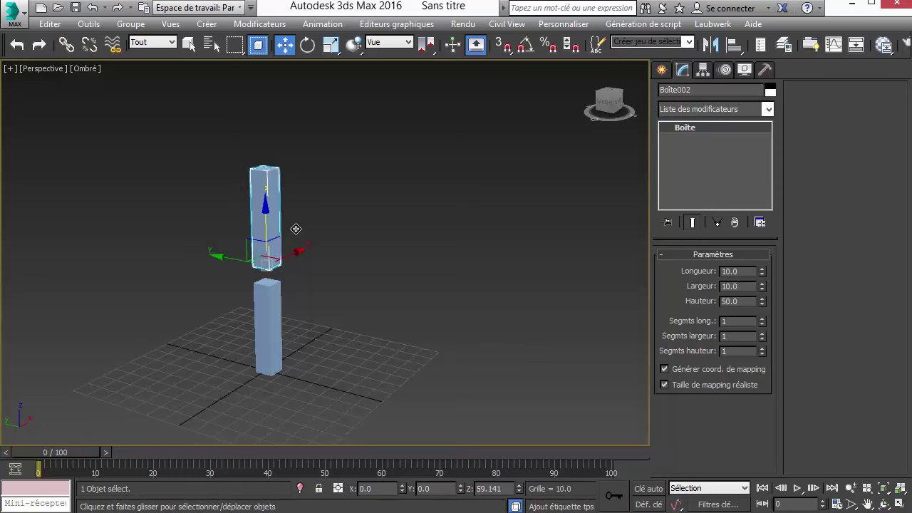
key("ctrl+z")
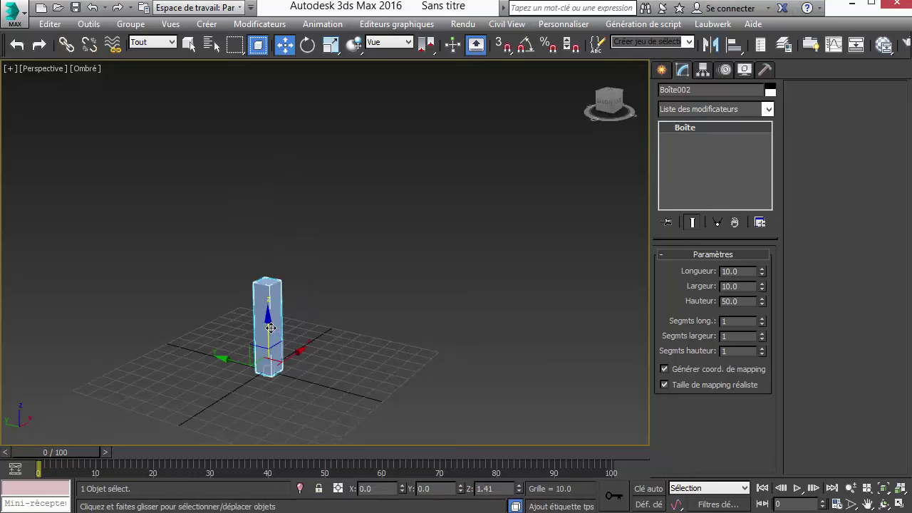
left_click_drag(271, 331, 293, 237, "shift")
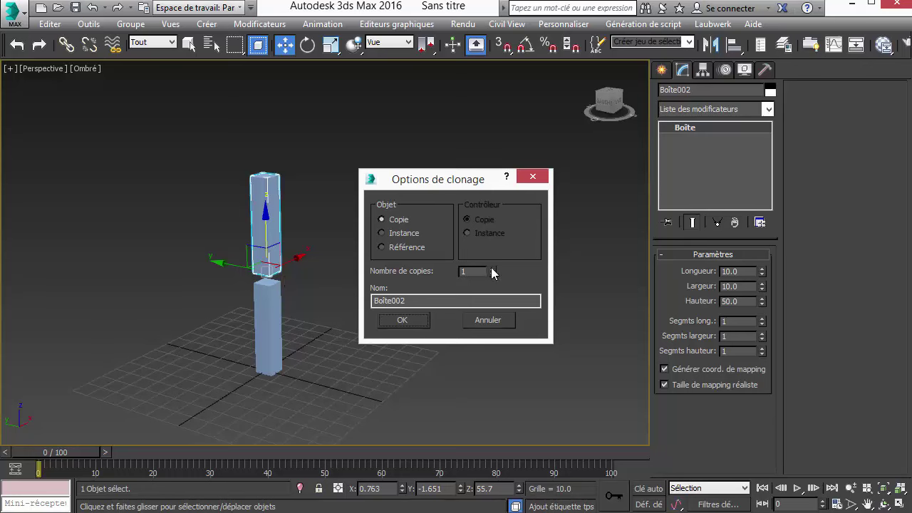
left_click(405, 323)
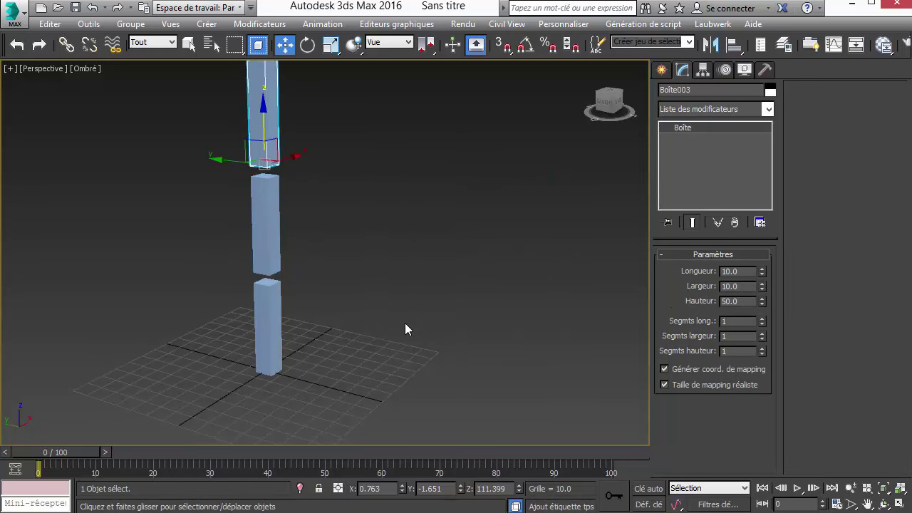
middle_click_drag(404, 323, 509, 368)
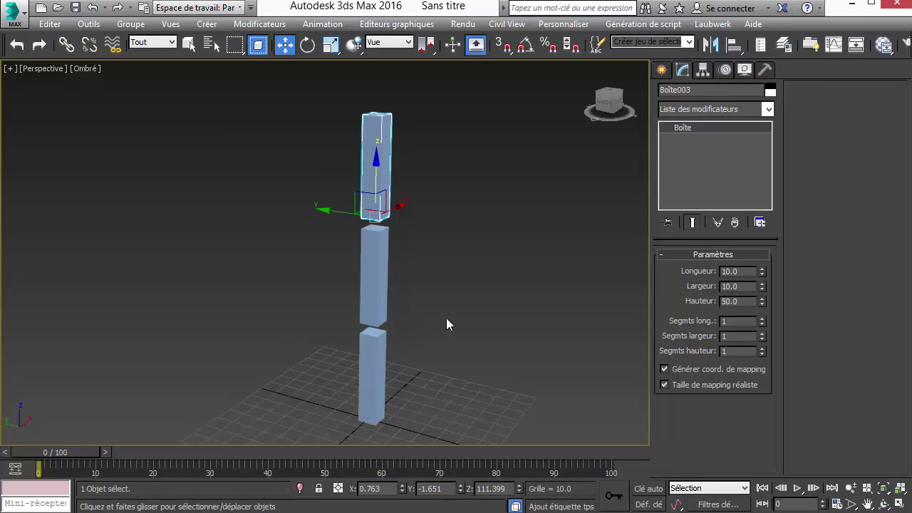
- Link the top box to the middle box and the middle box to the bottom box
left_click(60, 53)
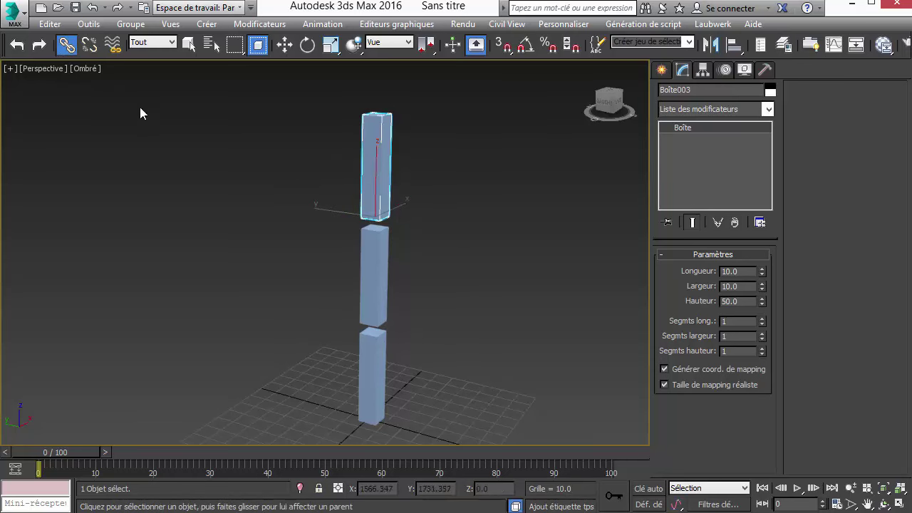
left_click_drag(378, 182, 473, 167)
left_click_drag(516, 209, 383, 291)
left_click(380, 290)
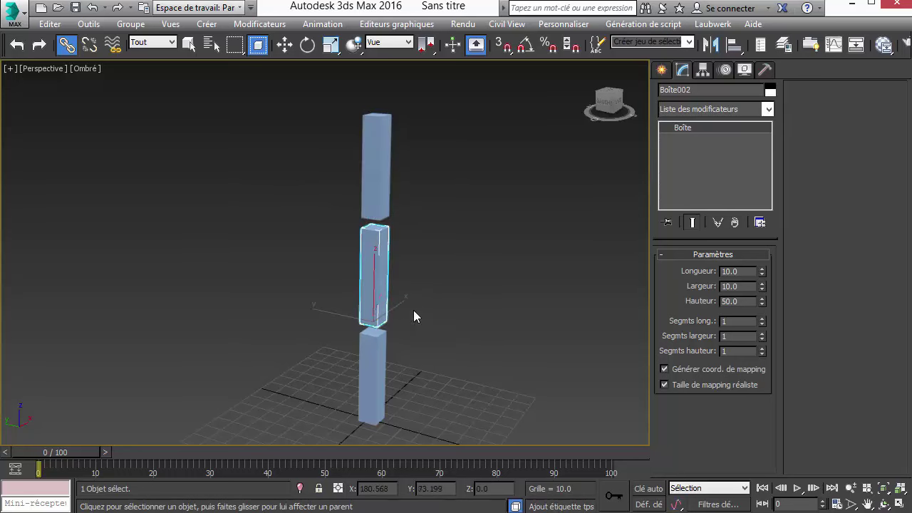
left_click_drag(401, 388, 378, 394)
right_click(426, 234)
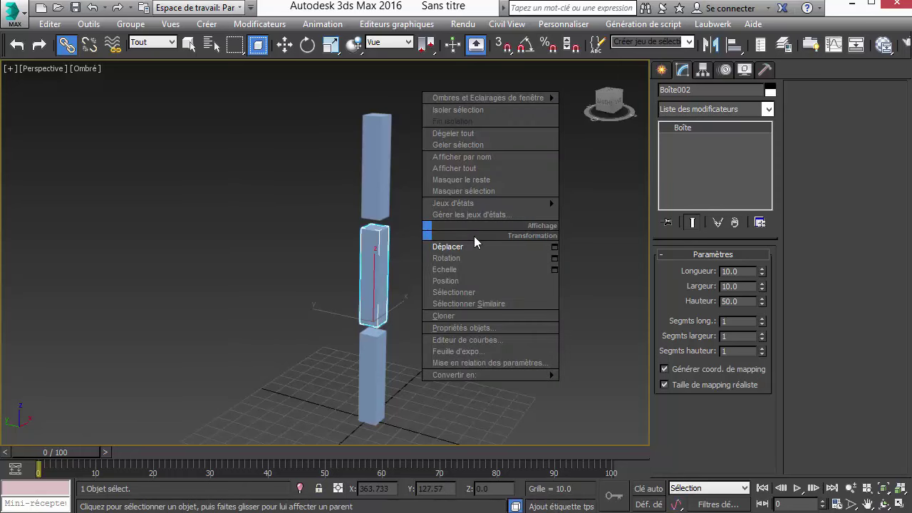
left_click(474, 247)
left_click(376, 372)
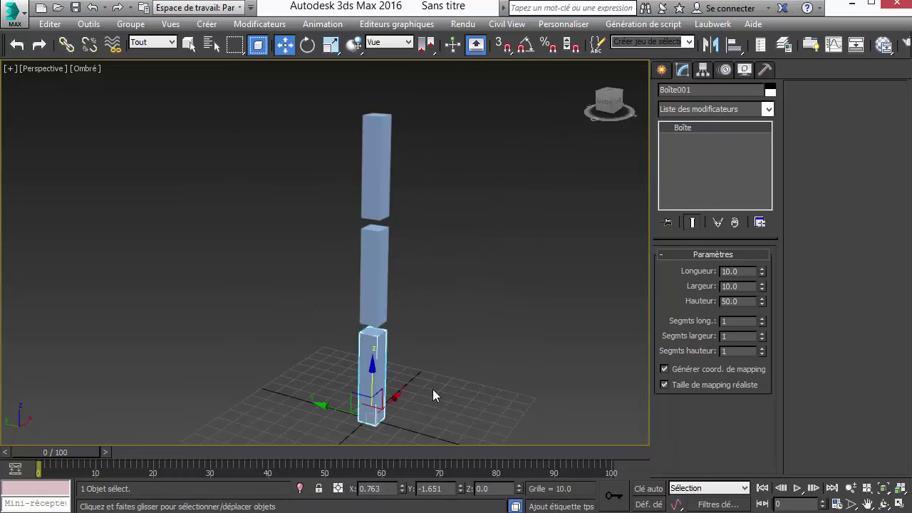
- Test-move the linked column and test-tilt the middle box, cancelling both
mouse_move(392, 401)
left_mouse_down()
mouse_move(279, 472)
mouse_move(575, 277)
mouse_move(315, 417)
mouse_move(534, 289)
mouse_move(408, 388)
left_mouse_up()
right_click(362, 344)
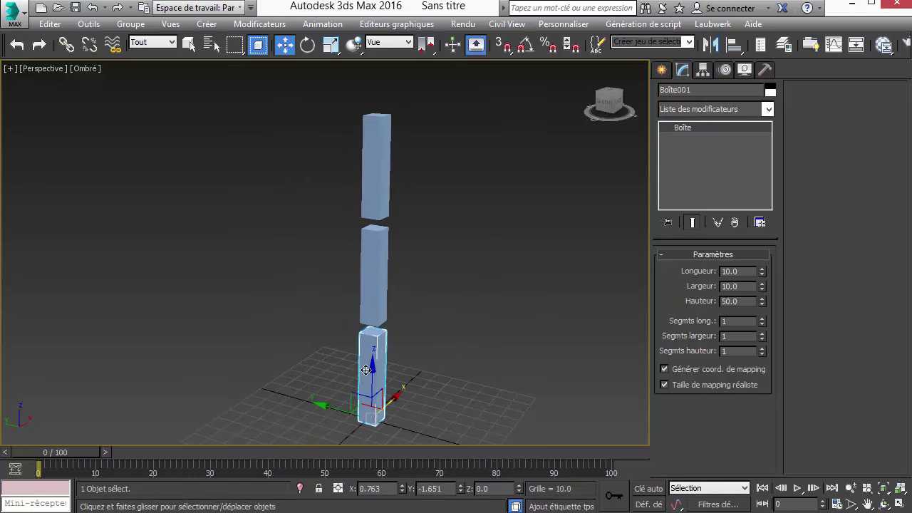
left_click(373, 281)
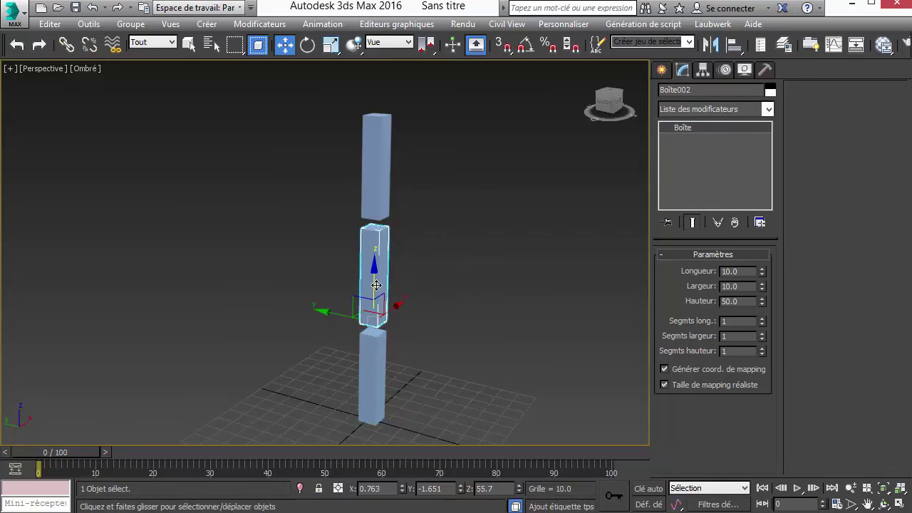
right_click(373, 282)
left_click(429, 311)
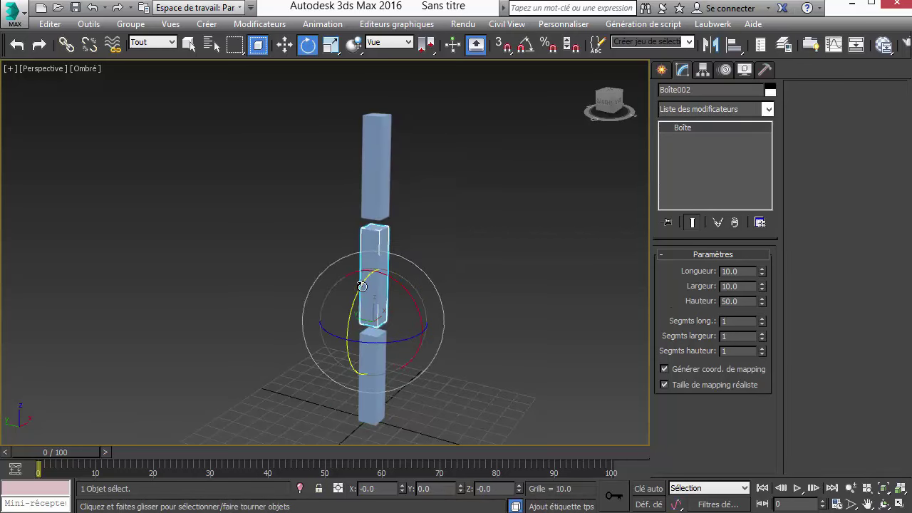
mouse_move(371, 303)
left_mouse_down()
mouse_move(360, 323)
mouse_move(383, 267)
left_mouse_up()
right_click(383, 267)
- With Angle Snap on, tilt the middle box 35° and the top box further toward horizontal
left_click(525, 47)
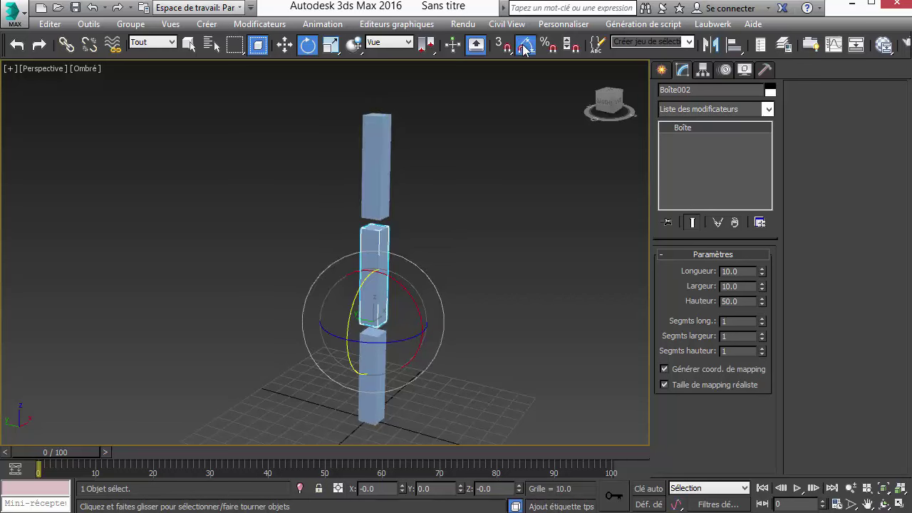
left_click(526, 47)
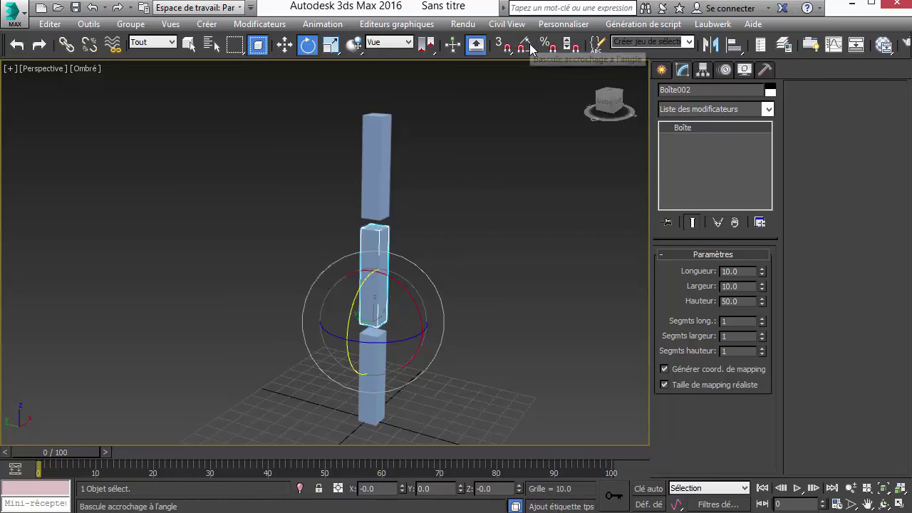
left_click(525, 45)
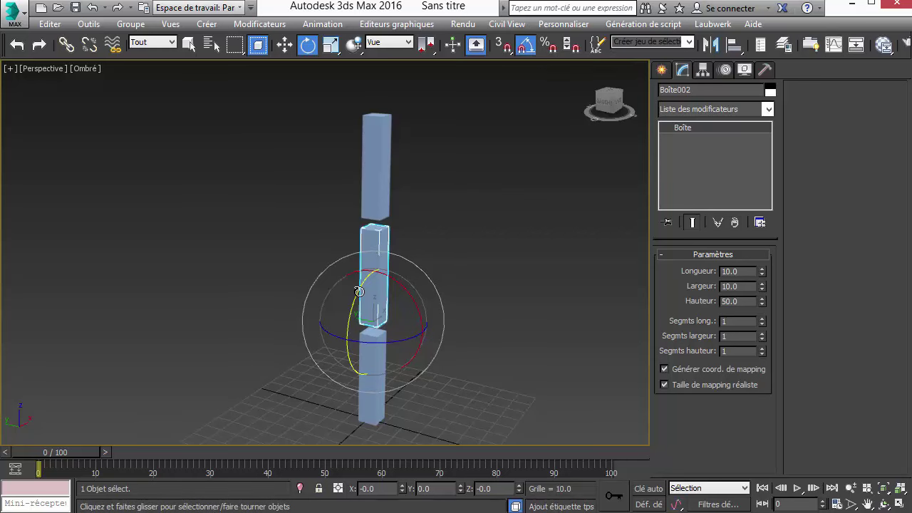
left_click_drag(359, 294, 351, 315)
left_click(330, 235)
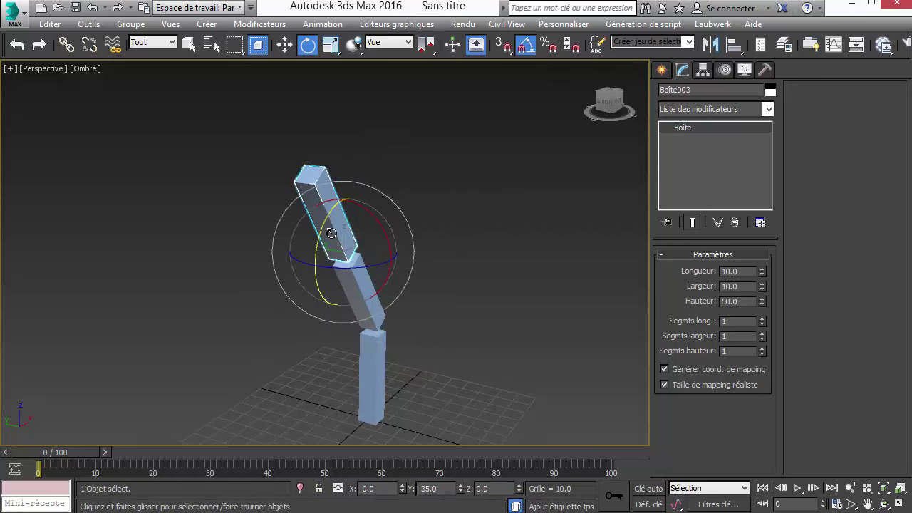
left_click_drag(323, 223, 318, 260)
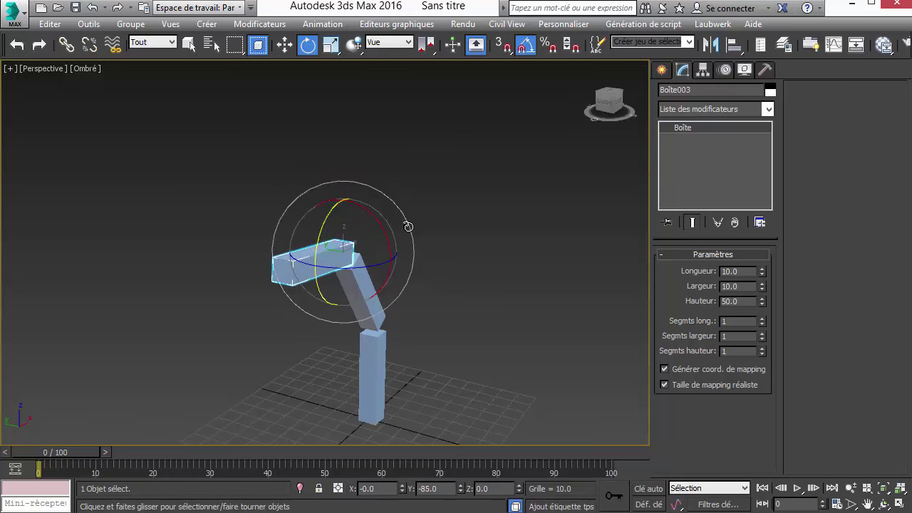
- Swing the whole arm around its base about Z and view it from the top
left_click(375, 373)
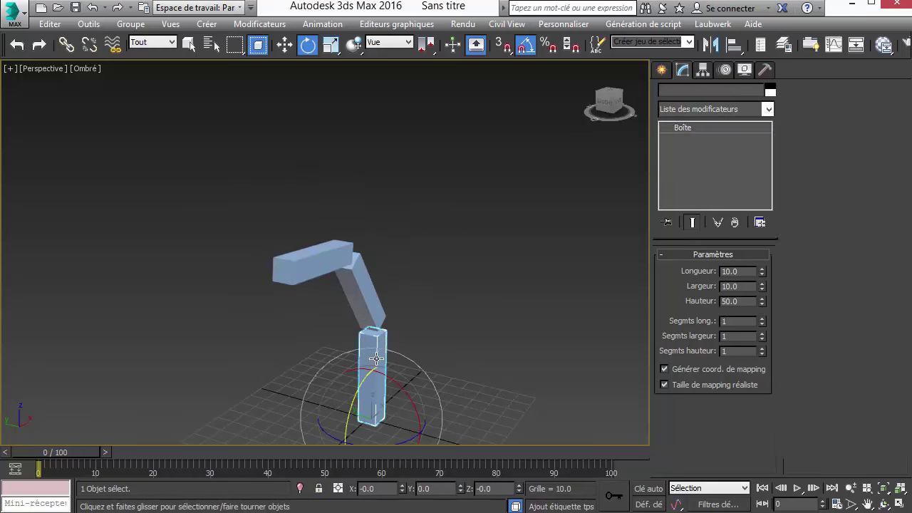
mouse_move(390, 422)
left_mouse_down()
mouse_move(380, 402)
mouse_move(401, 399)
left_mouse_up()
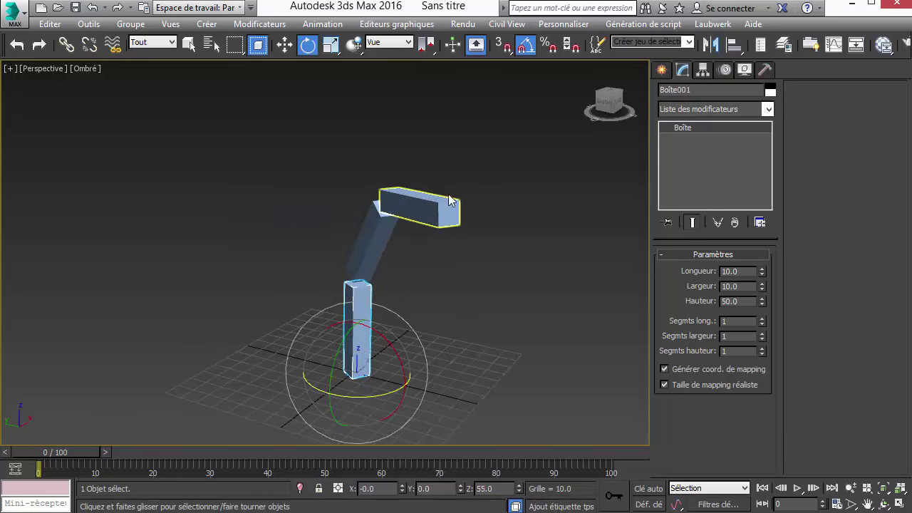
left_click(414, 207)
left_click(616, 104)
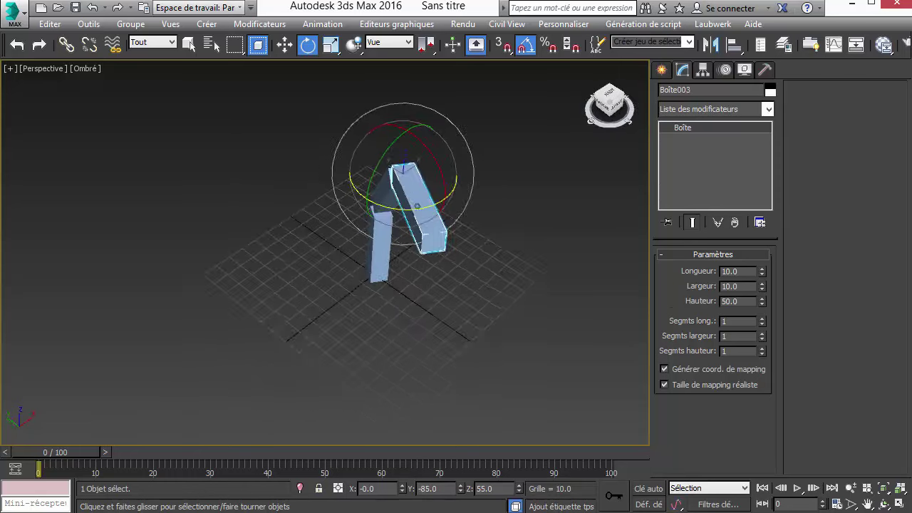
middle_click_drag(480, 214, 409, 277)
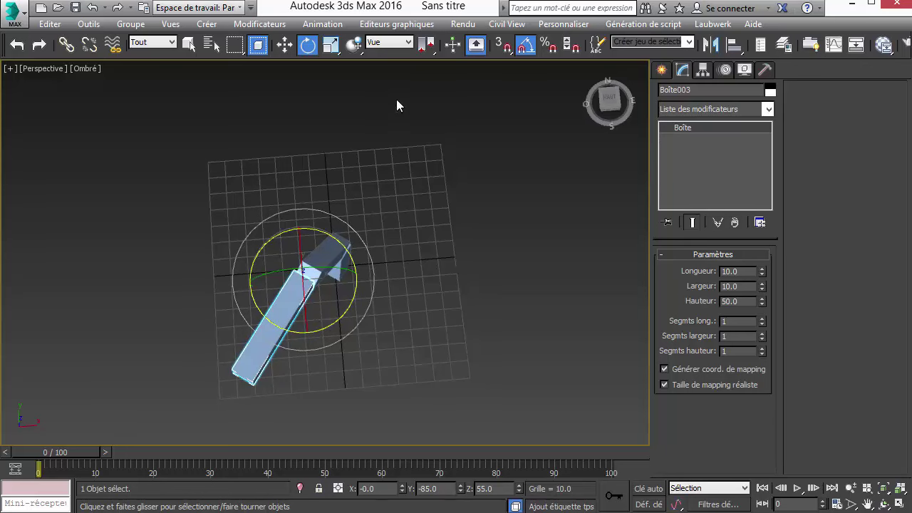
- Set the reference coordinate system from Vue to Local and orbit to a low front view
left_click(409, 43)
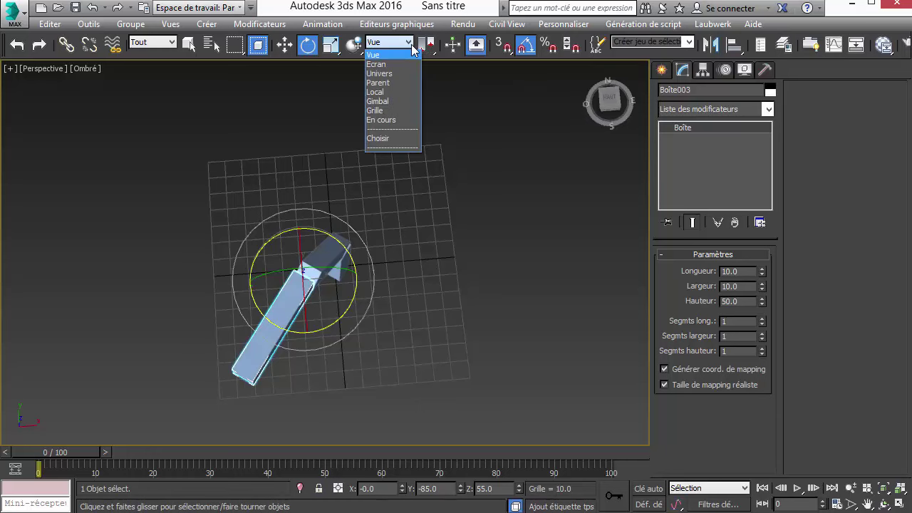
left_click(396, 93)
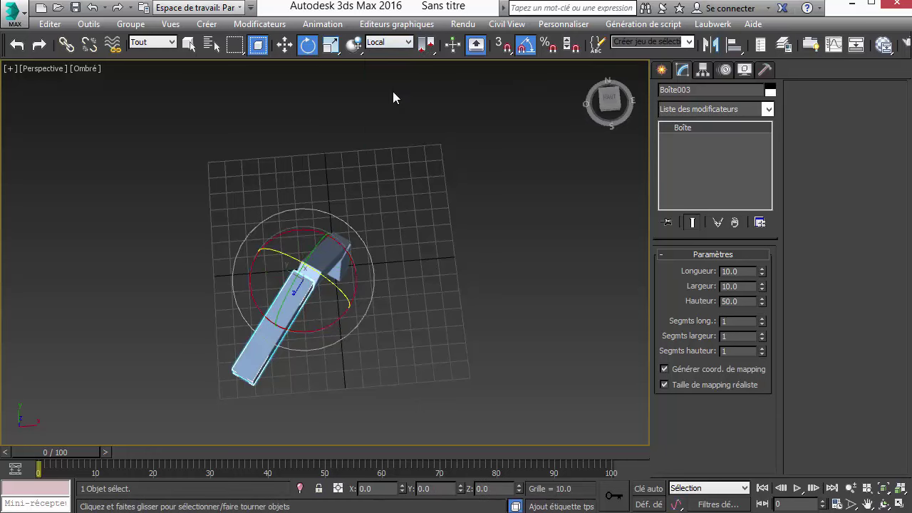
left_click(617, 103)
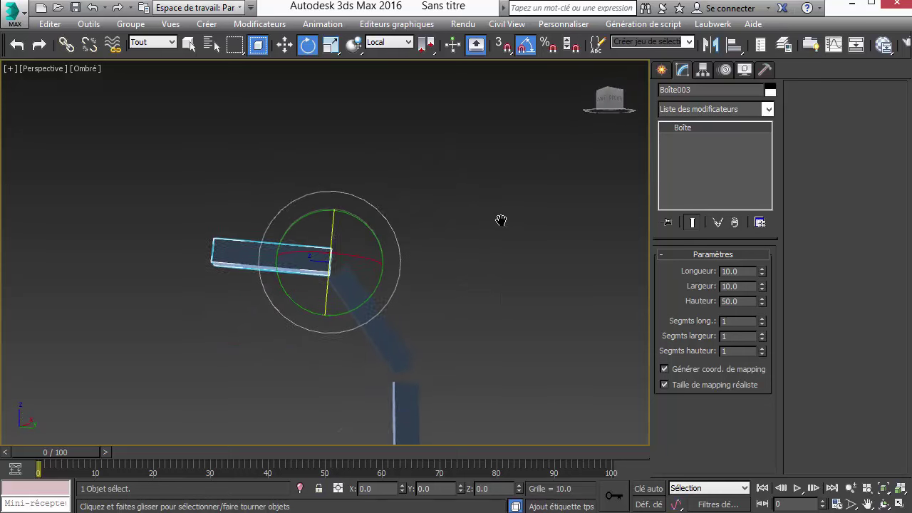
middle_click_drag(585, 167, 417, 200, "alt")
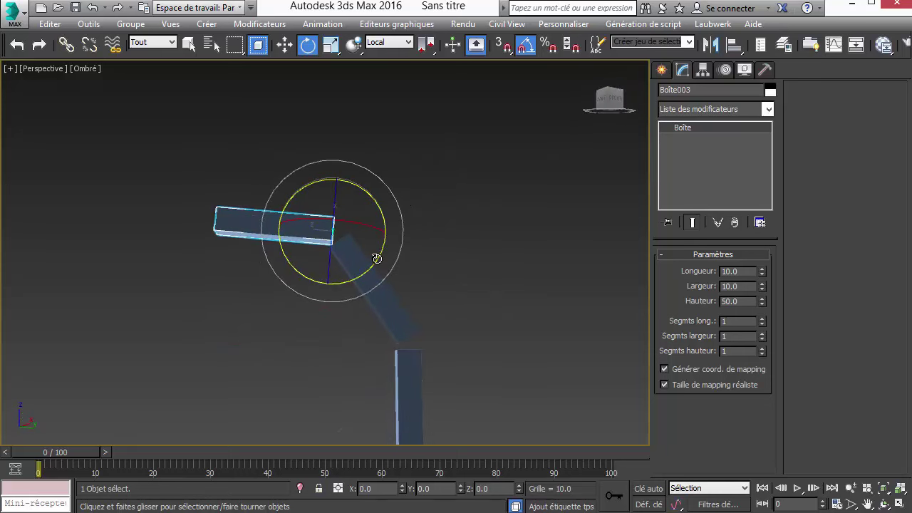
- Test-rotate the top box about its local axes, cancel it, and select the bottom box
left_click_drag(377, 258, 431, 264)
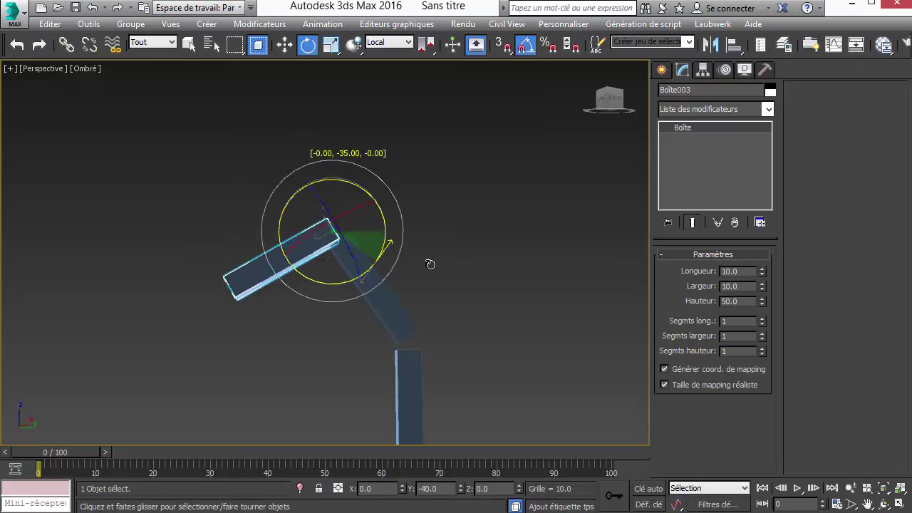
left_click_drag(431, 265, 407, 285)
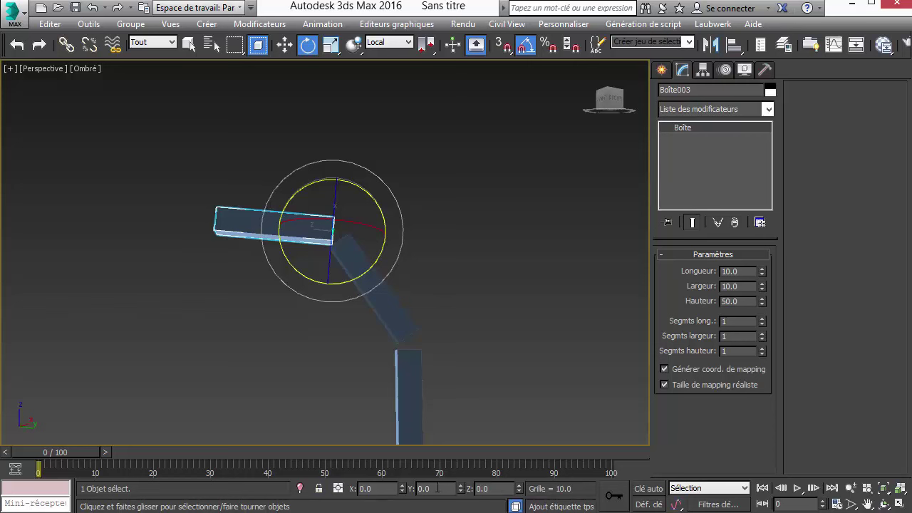
mouse_move(360, 278)
left_mouse_down()
mouse_move(323, 299)
mouse_move(406, 301)
mouse_move(325, 314)
mouse_move(412, 304)
mouse_move(339, 327)
mouse_move(387, 317)
left_mouse_up()
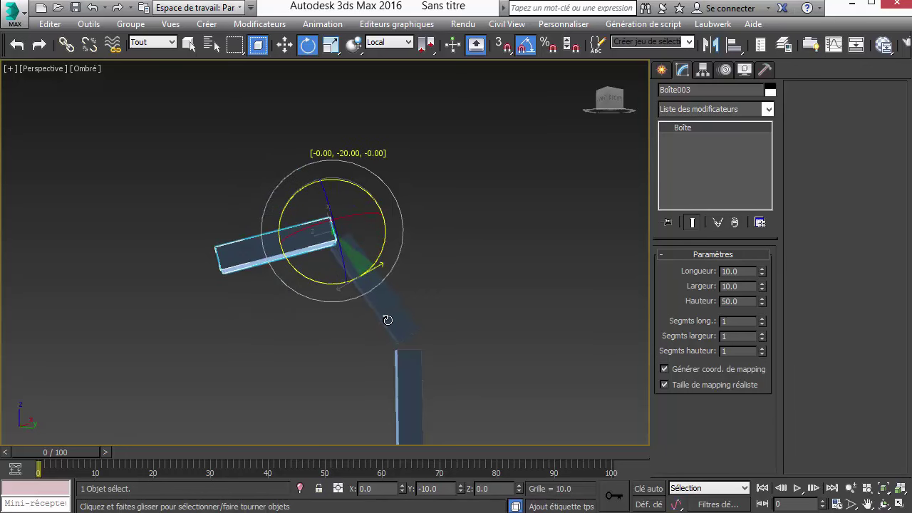
right_click(387, 317)
left_click_drag(609, 99, 492, 173)
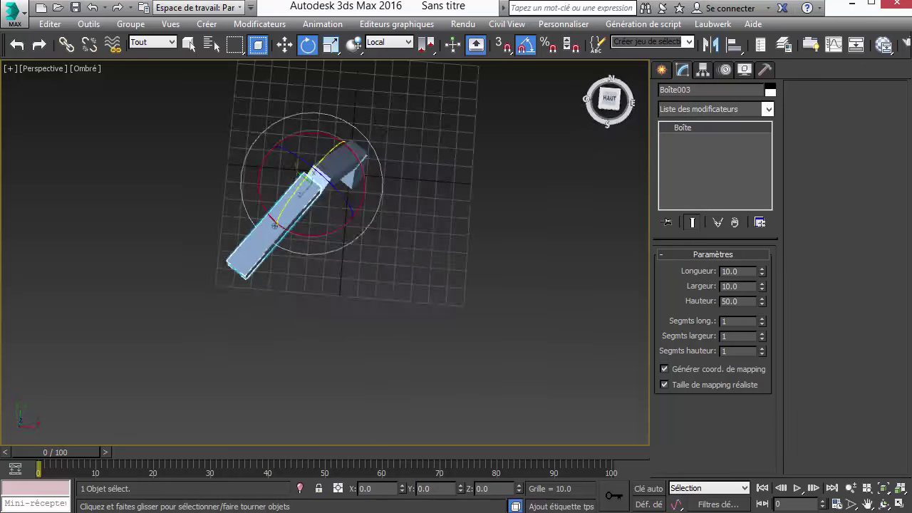
left_click(324, 235)
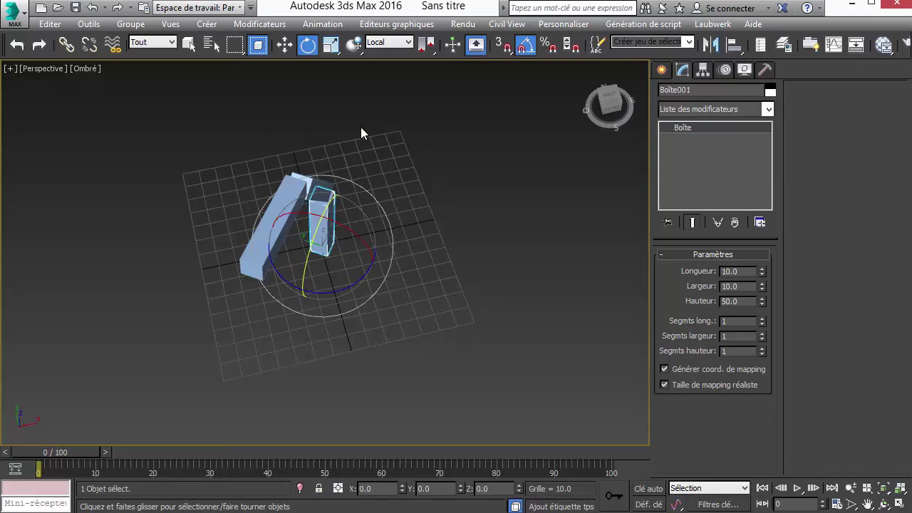
- Return the reference coordinate system to Vue and select Boîte003 with Move
left_click(389, 42)
left_click(392, 54)
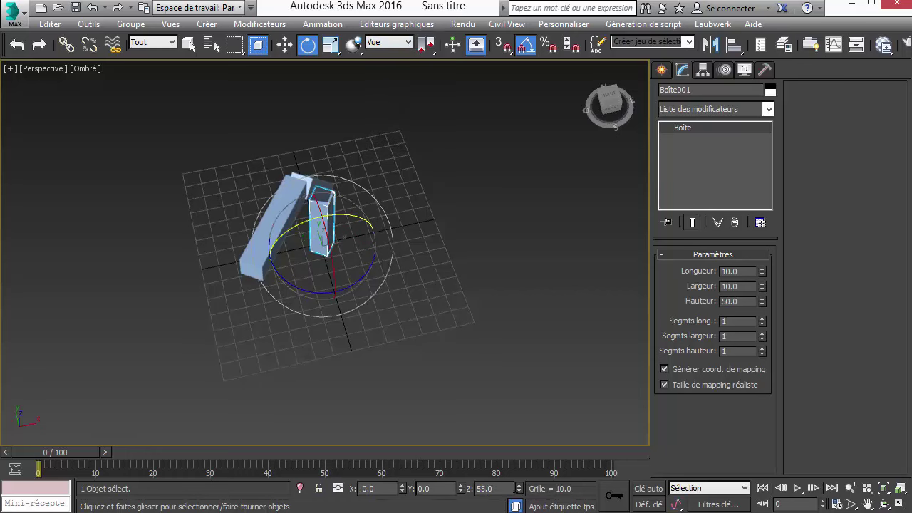
right_click(410, 163)
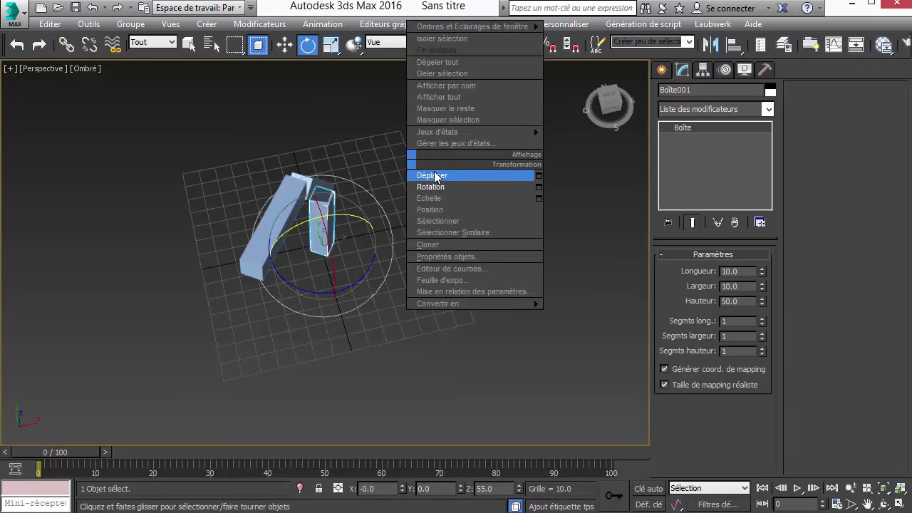
left_click(449, 175)
left_click(661, 69)
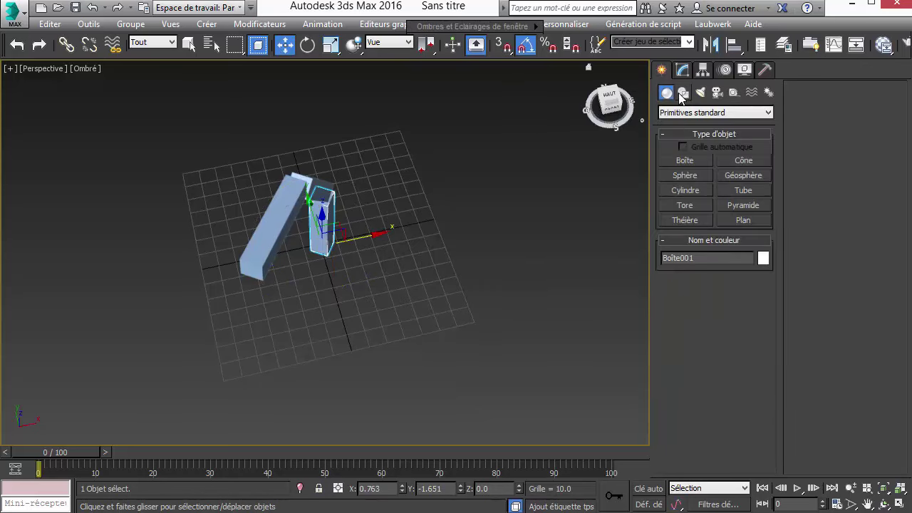
left_click(282, 214)
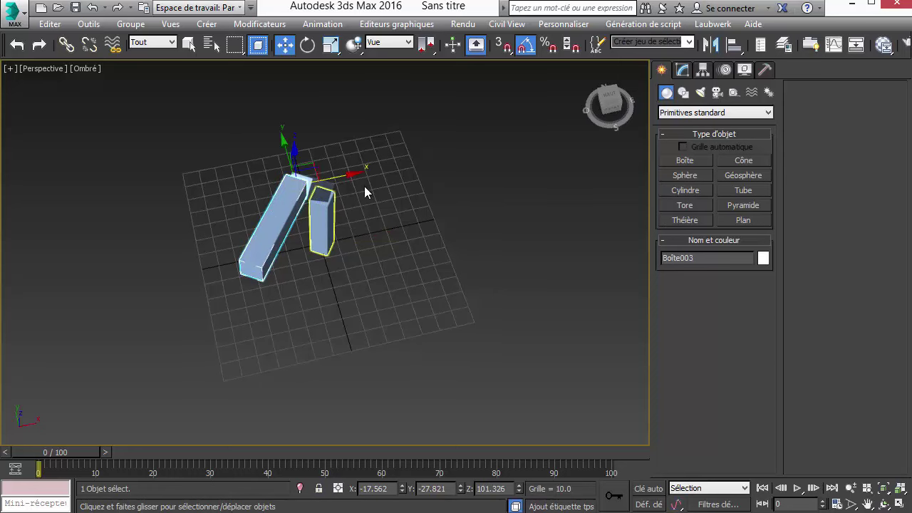
- Change Boîte003's Hauteur from 50 to 35
left_click(683, 70)
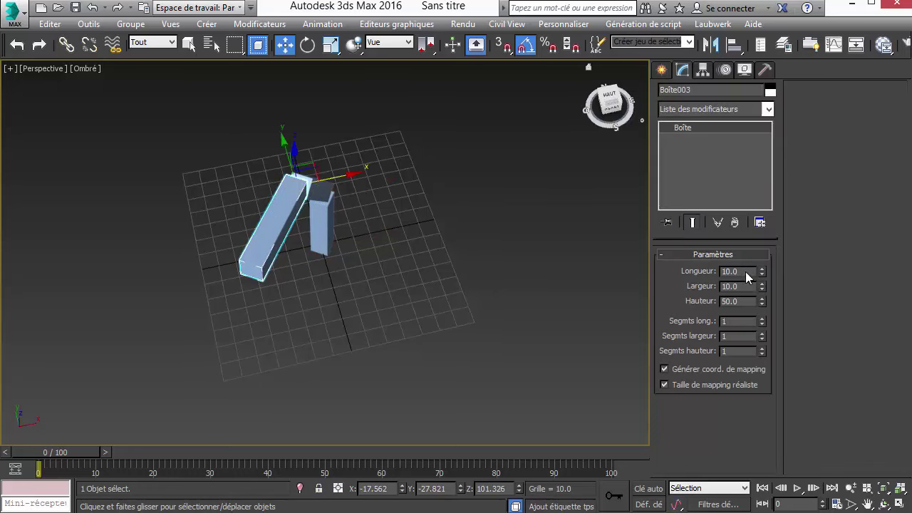
double_click(741, 302)
type("35")
key("Return")
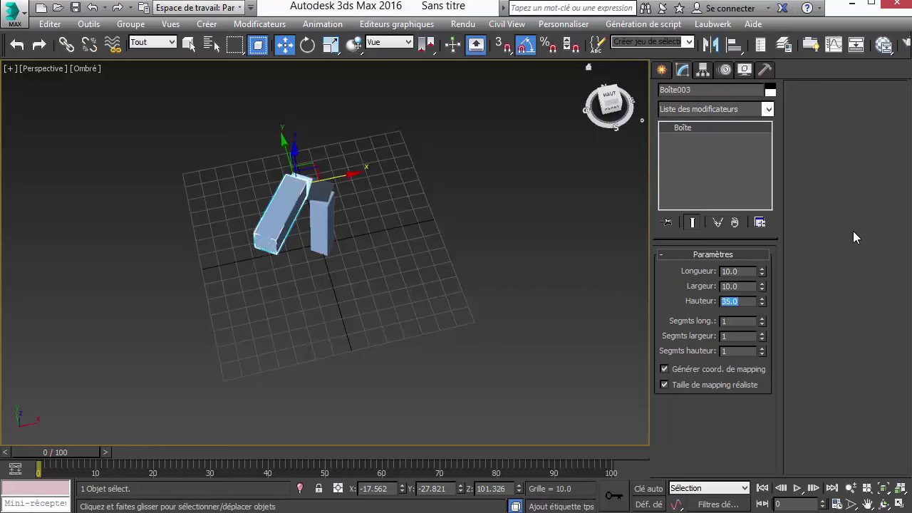
middle_click_drag(365, 214, 300, 153, "alt")
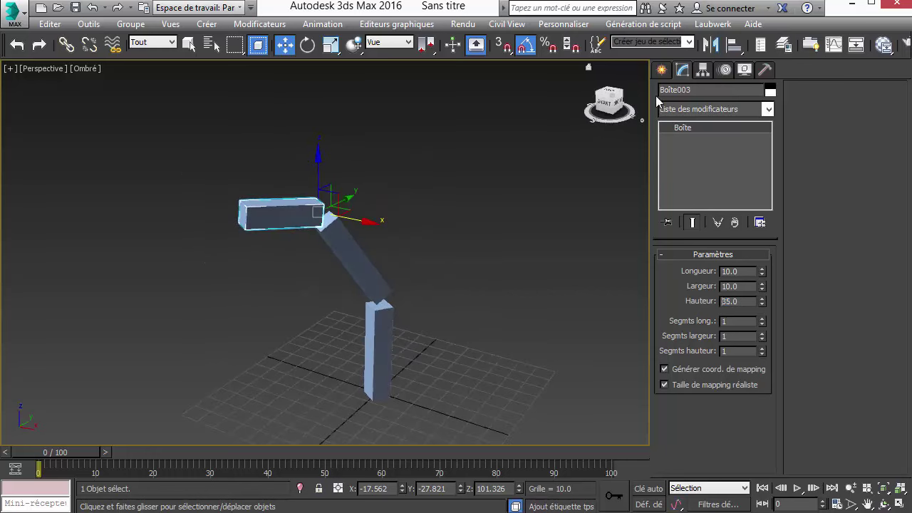
- Create a cylinder on the grid to the right of the boxes
left_click(660, 69)
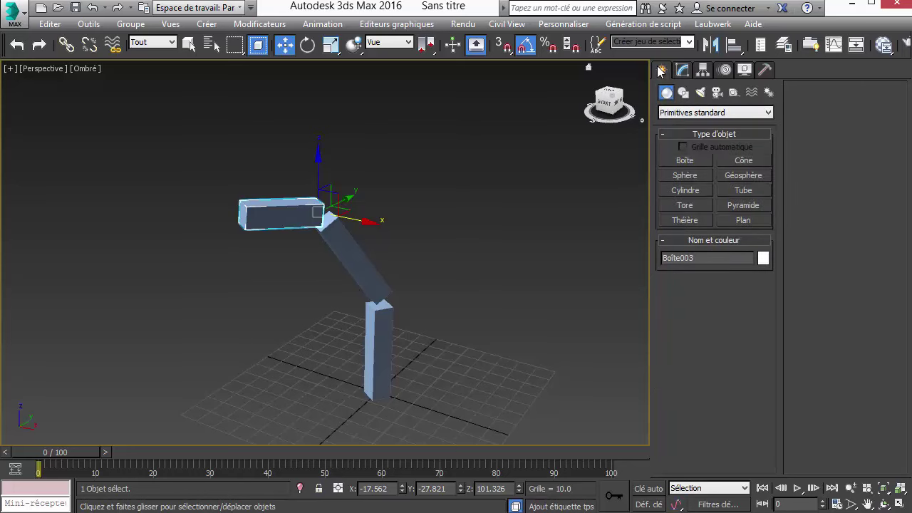
left_click(684, 194)
left_click_drag(482, 387, 499, 389)
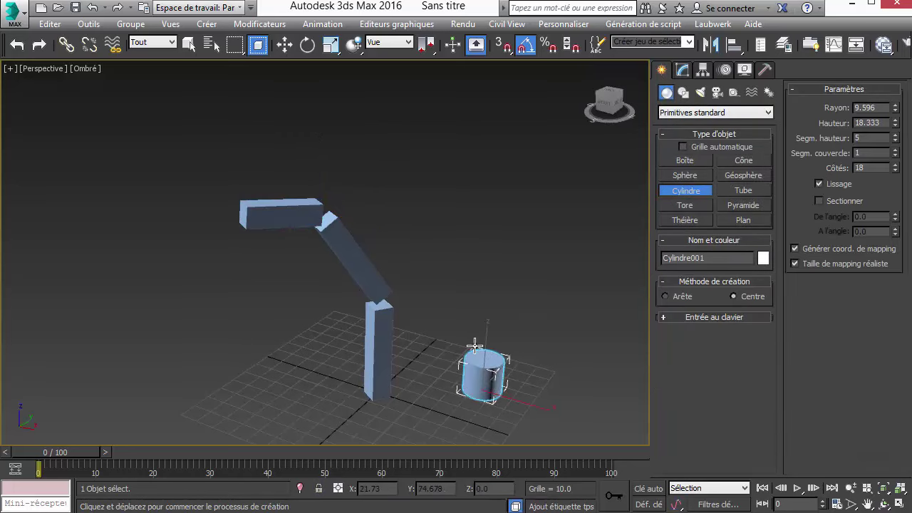
left_click(474, 347)
right_click(477, 385)
- Set Cylindre001's Rayon to 10 and Hauteur to 20
left_click(681, 77)
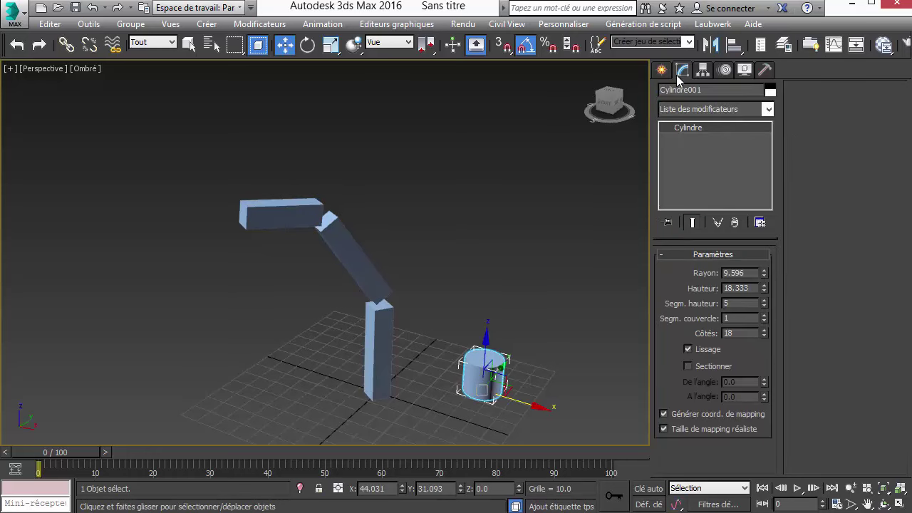
double_click(754, 273)
type("10")
key("Tab")
type("20")
key("Return")
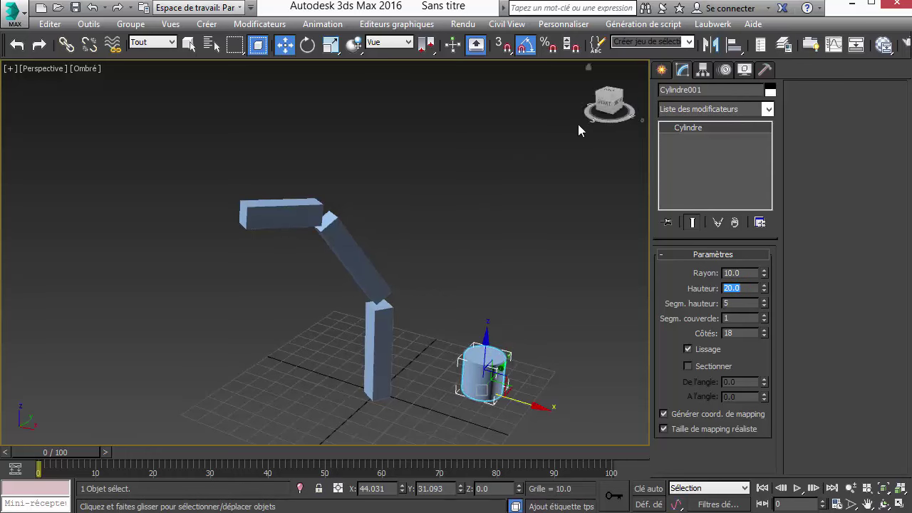
- Align Cylindre001 to Boîte003 on X/Y/Z, pivot to pivot, matching its Z-axis orientation
left_click(734, 47)
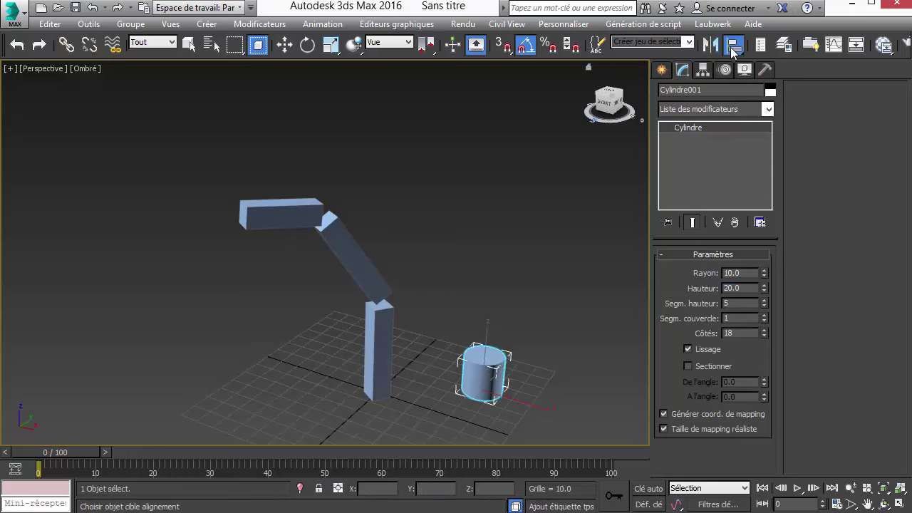
left_click(259, 225)
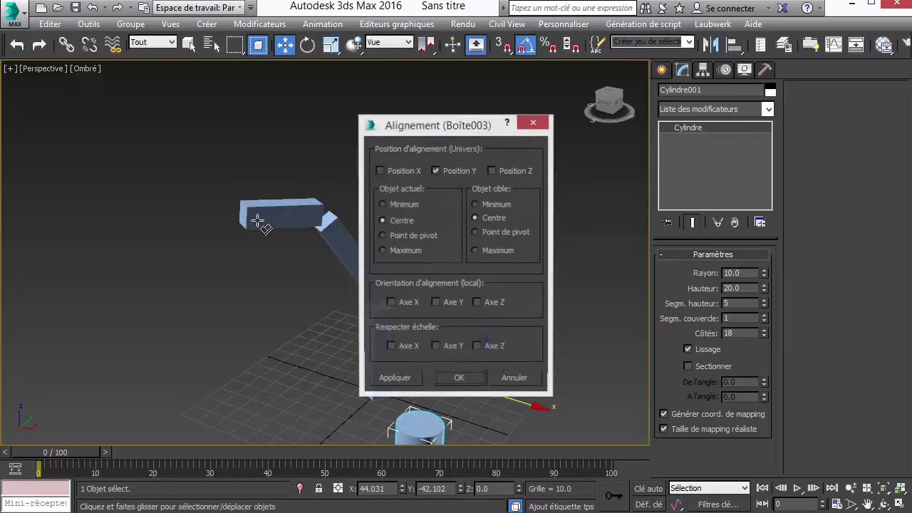
left_click(403, 172)
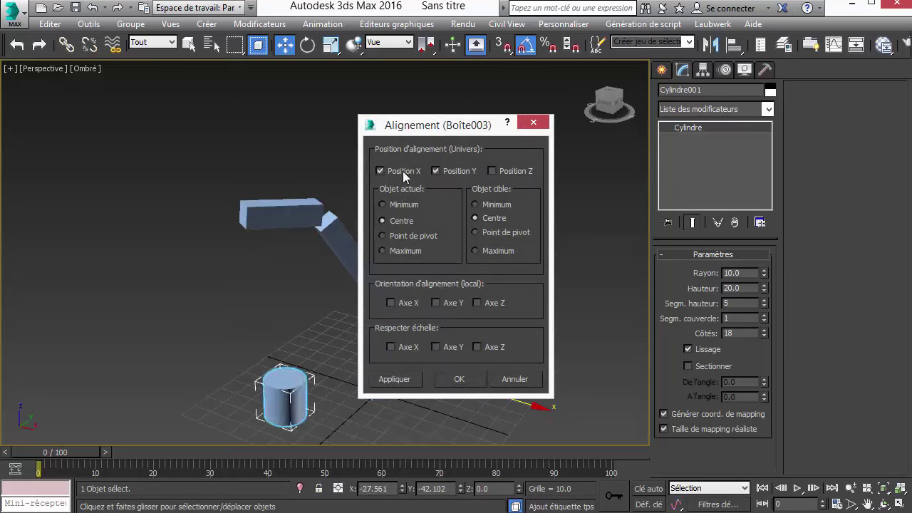
left_click(501, 173)
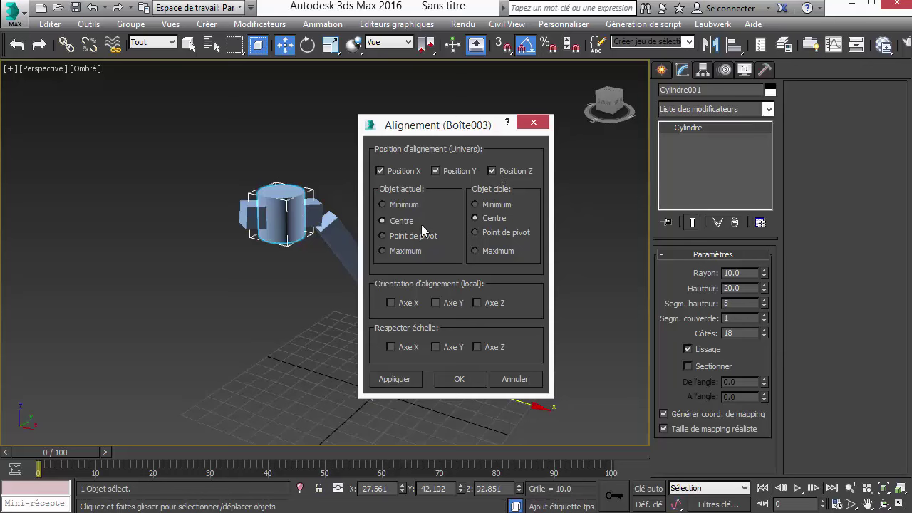
left_click(401, 236)
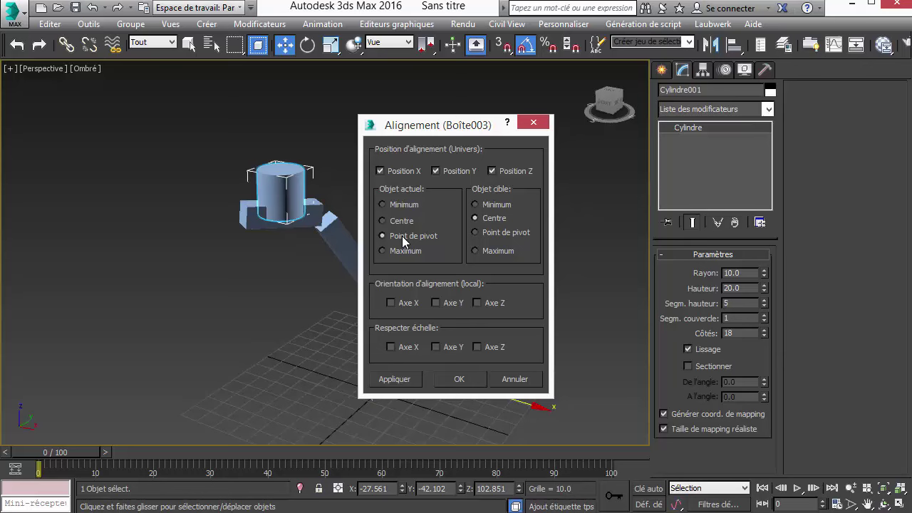
left_click(491, 252)
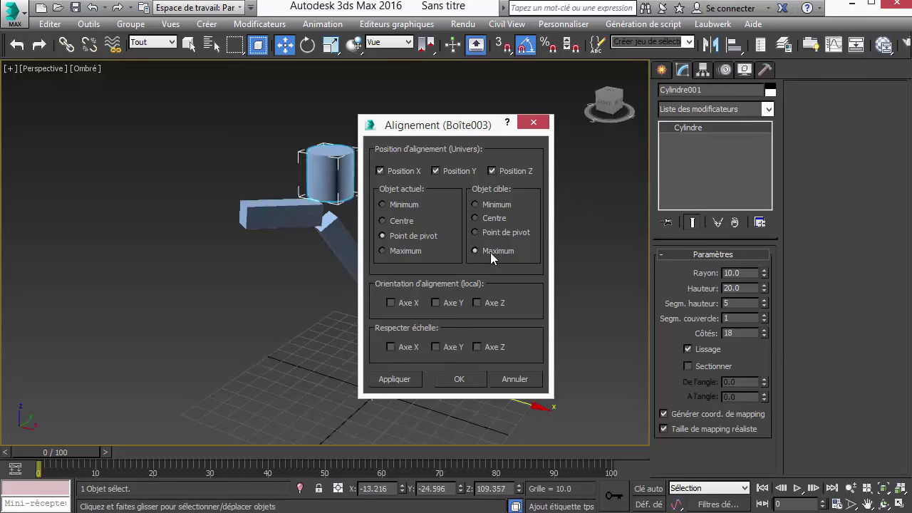
left_click(508, 205)
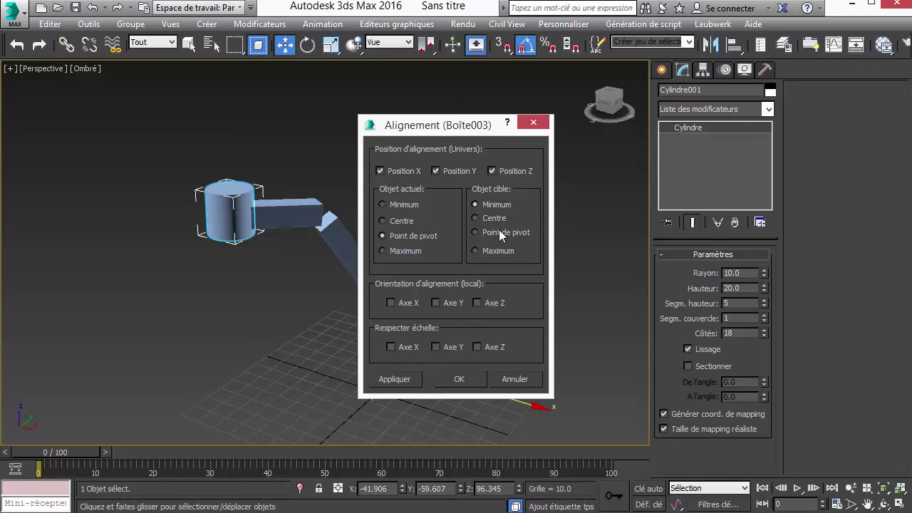
left_click(503, 236)
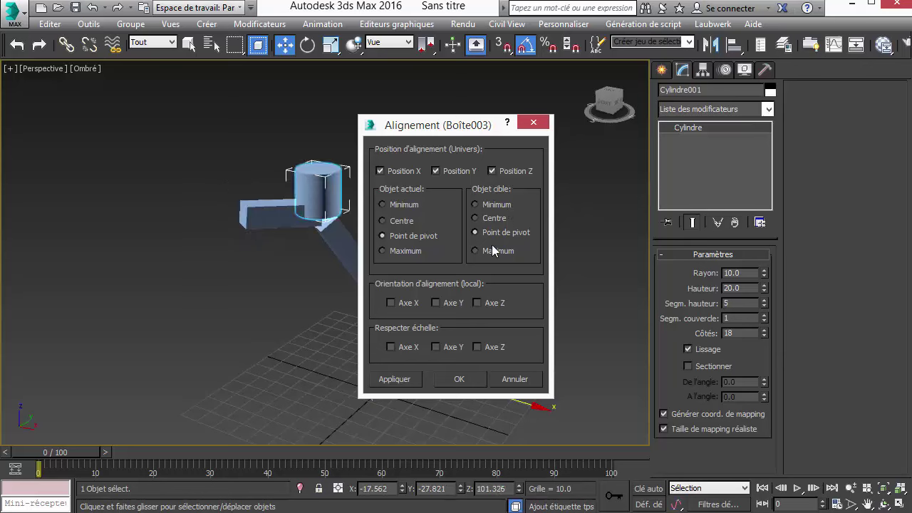
left_click(478, 303)
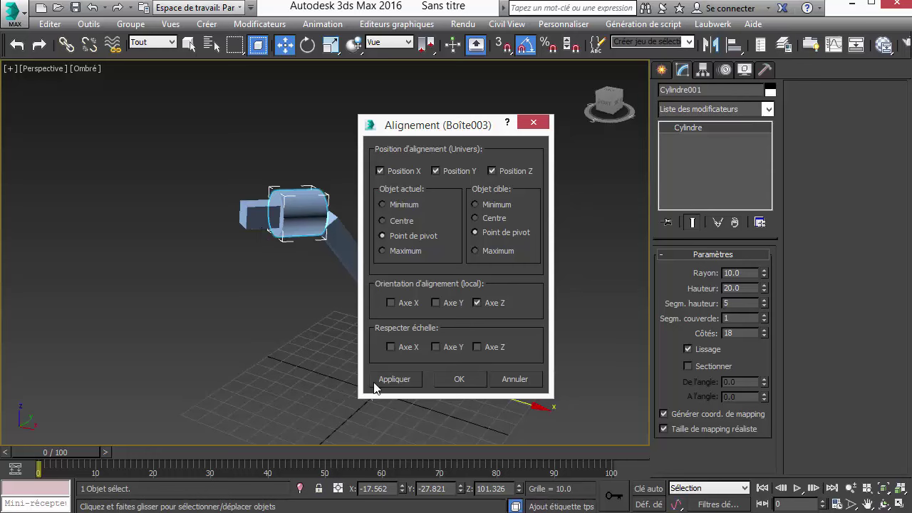
left_click(459, 380)
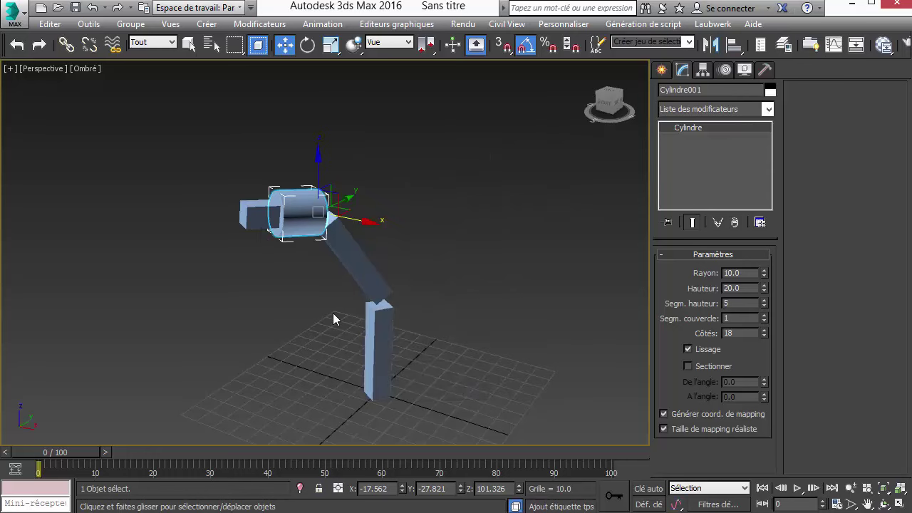
- Switch to Local coordinates and slide the cylinder along its axis to the box's outer end
left_click(383, 45)
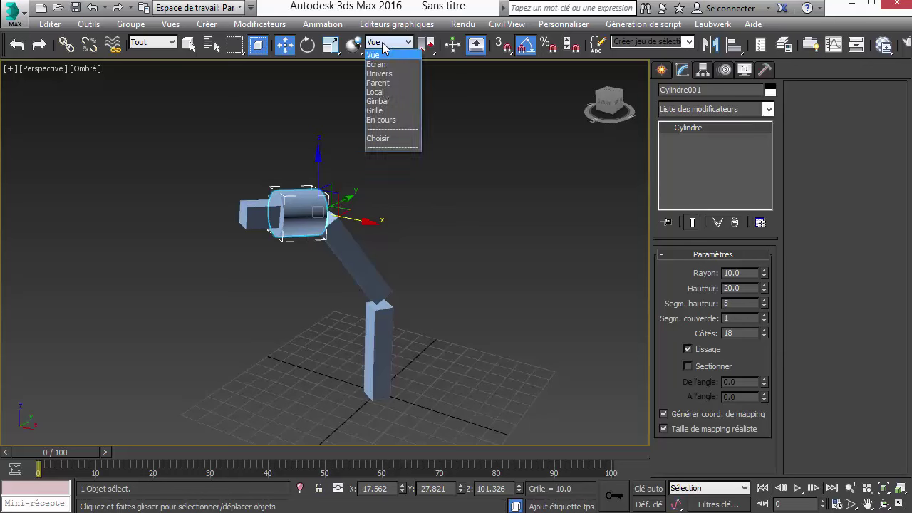
left_click(382, 94)
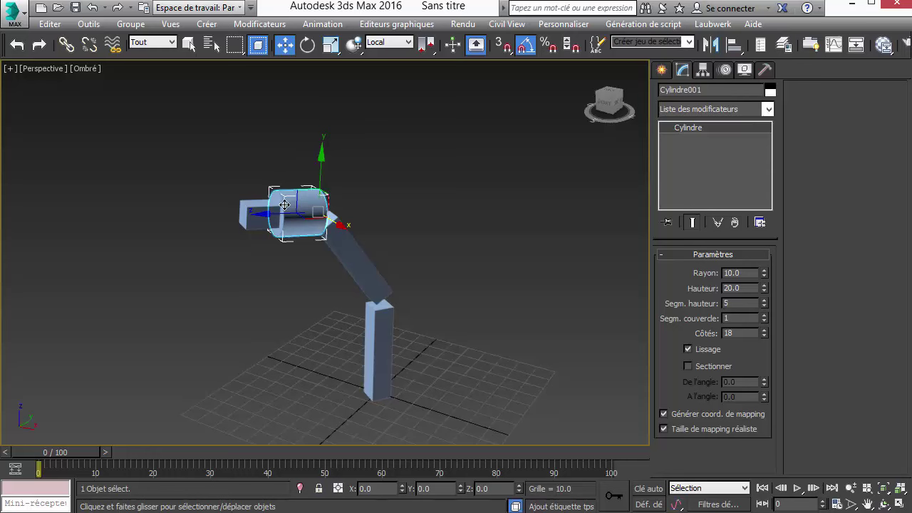
mouse_move(280, 215)
left_mouse_down()
mouse_move(206, 236)
mouse_move(214, 234)
left_mouse_up()
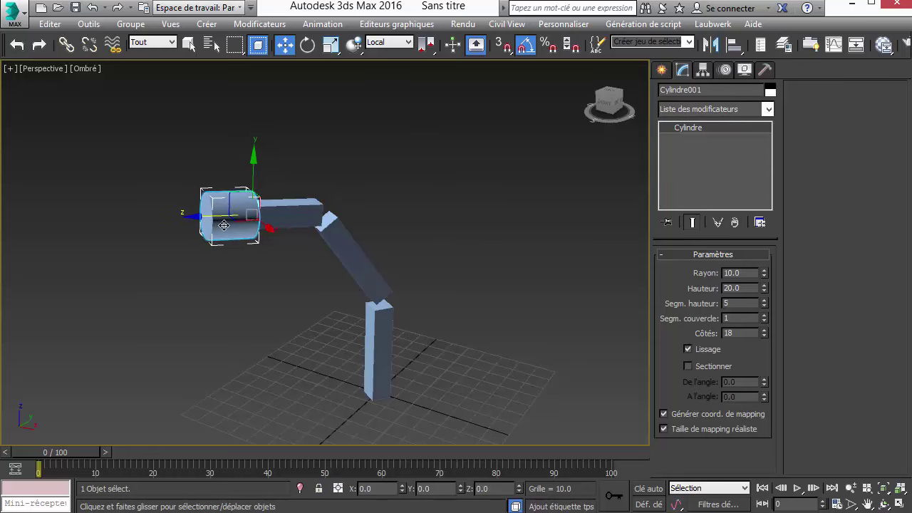
- Tilt Boîte003 25° about its local Y axis, then reselect the cylinder
left_click(278, 212)
right_click(278, 212)
left_click(301, 237)
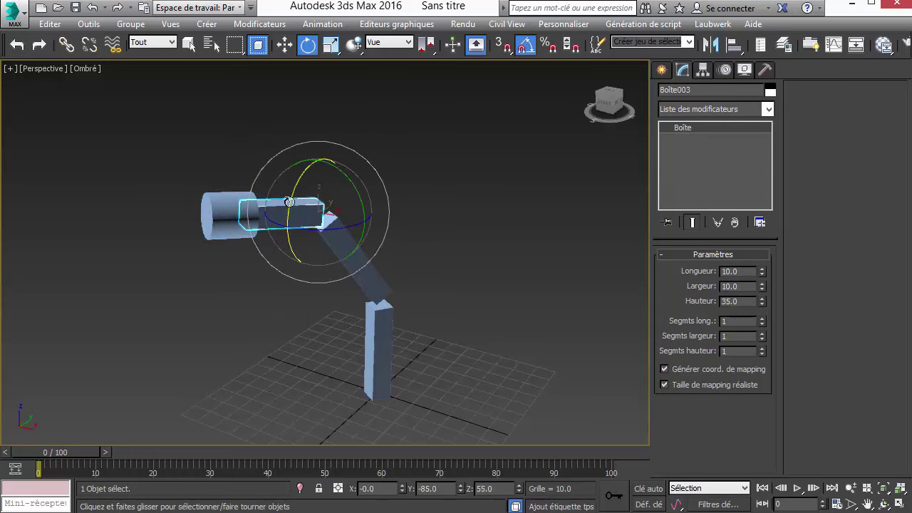
left_click(388, 42)
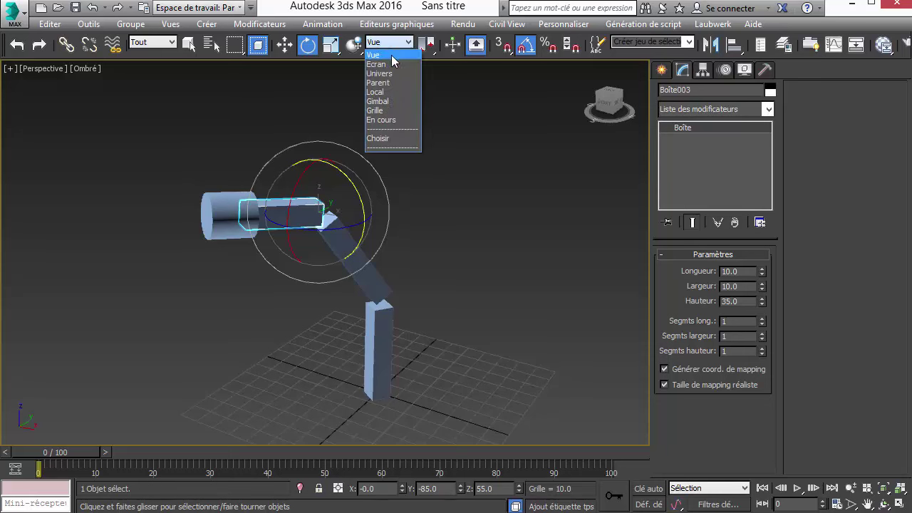
left_click(385, 95)
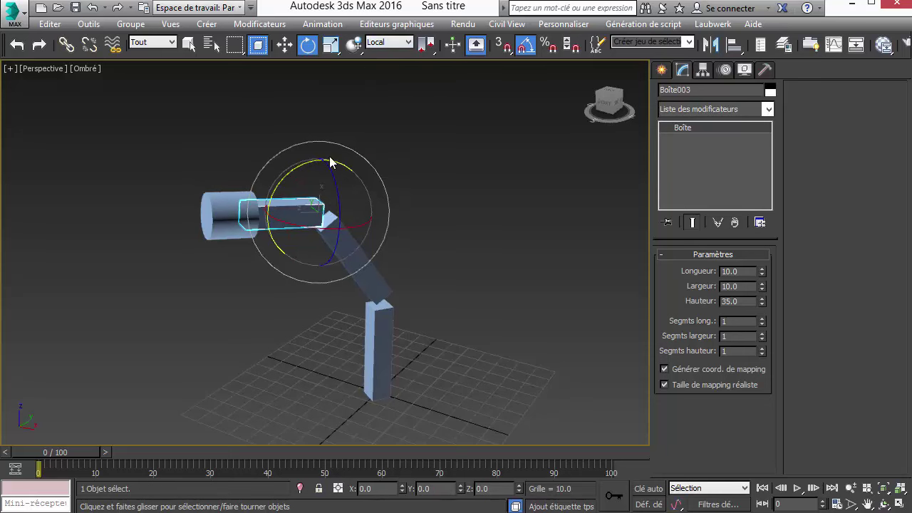
mouse_move(279, 182)
left_mouse_down()
mouse_move(291, 191)
mouse_move(328, 164)
left_mouse_up()
left_click(224, 214)
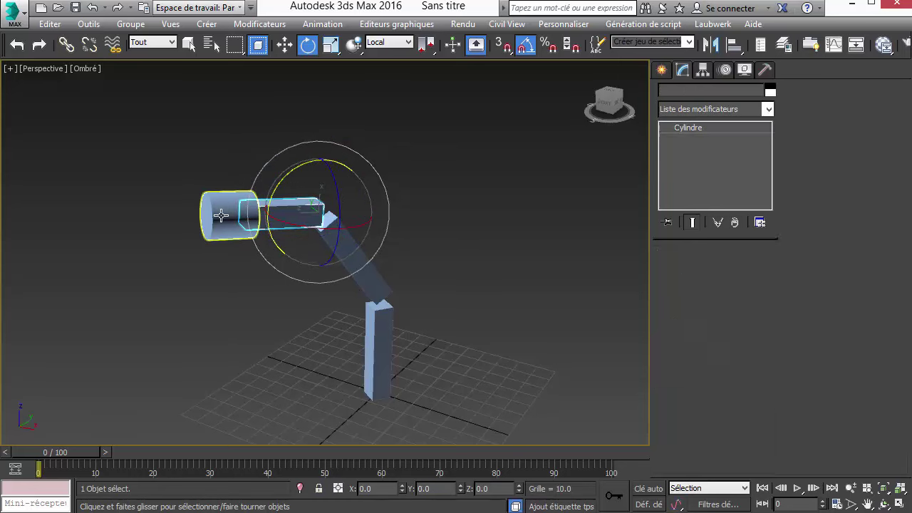
- Link Cylindre001 to Boîte003, then arm Cylinder creation with Grille automatique enabled
left_click(65, 43)
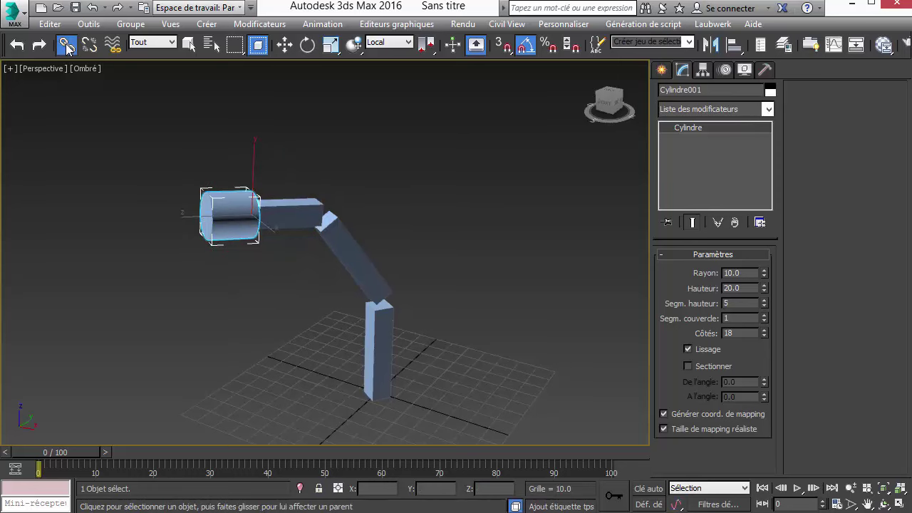
left_click_drag(221, 216, 301, 215)
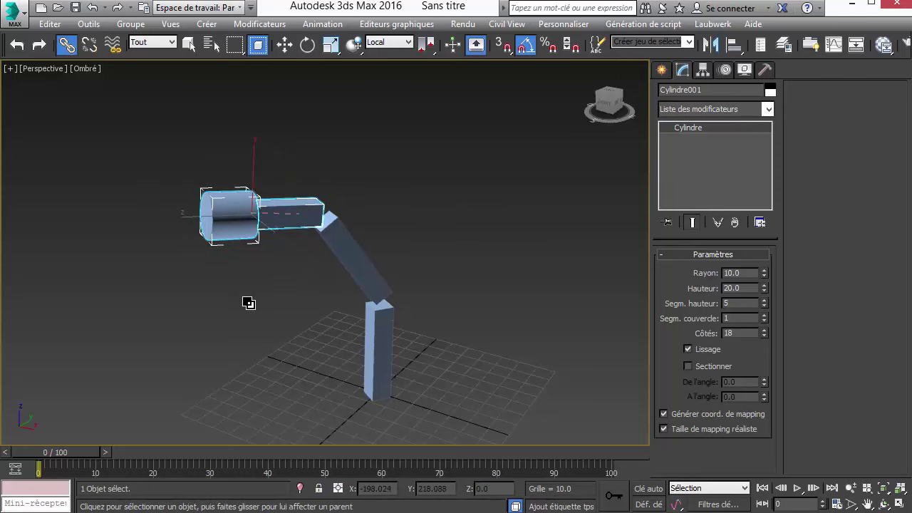
left_click(663, 72)
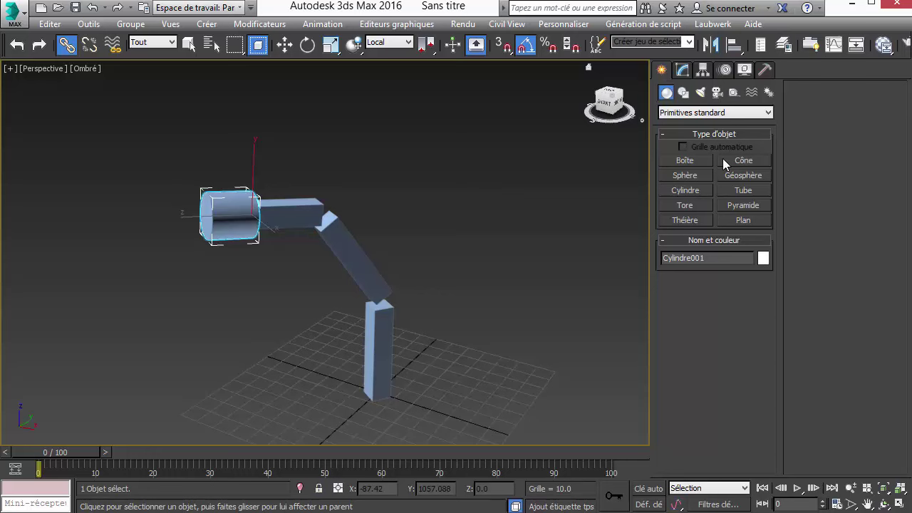
left_click(688, 192)
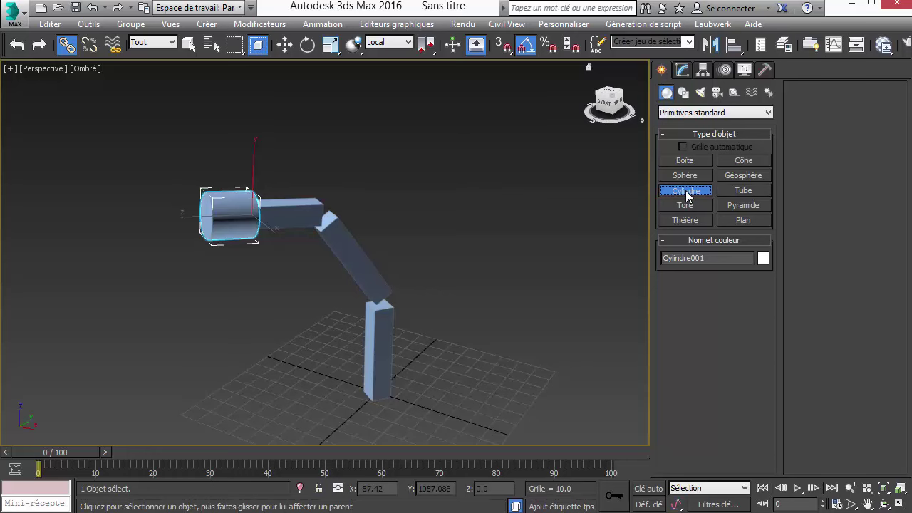
left_click(685, 148)
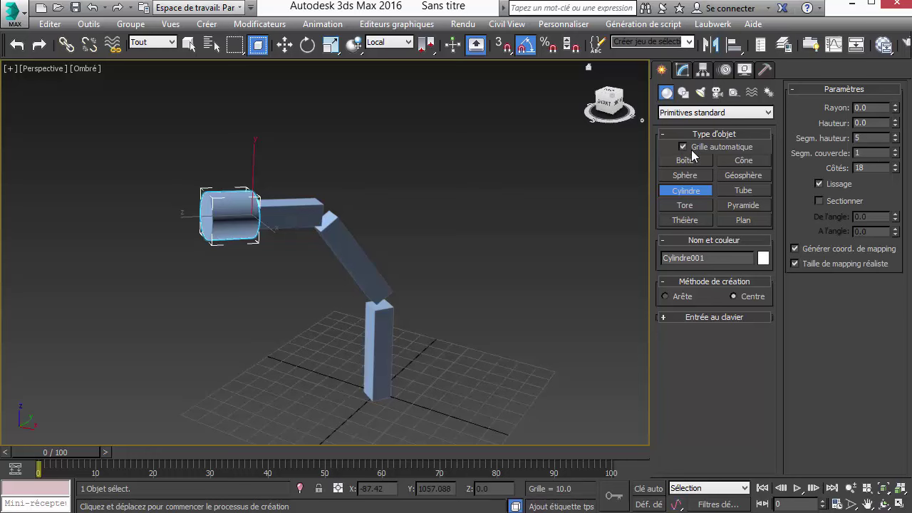
right_click(575, 254)
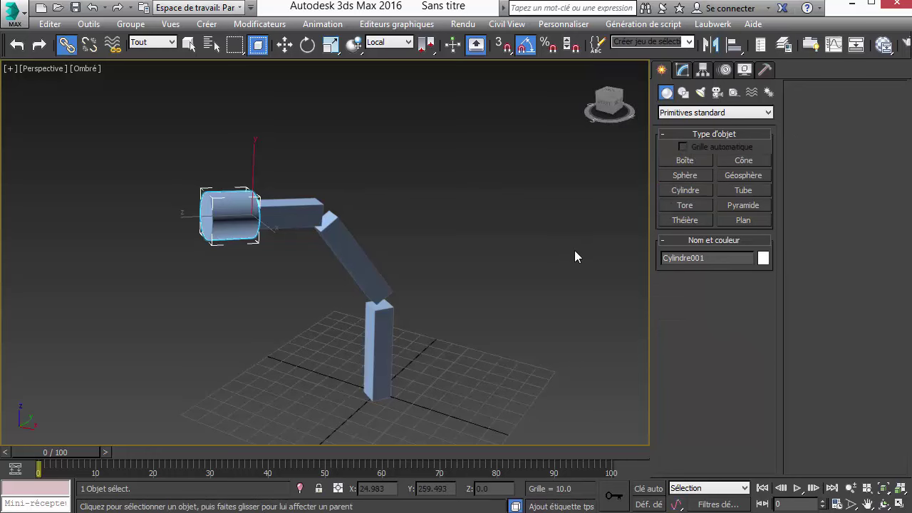
left_click(701, 191)
left_click(682, 147)
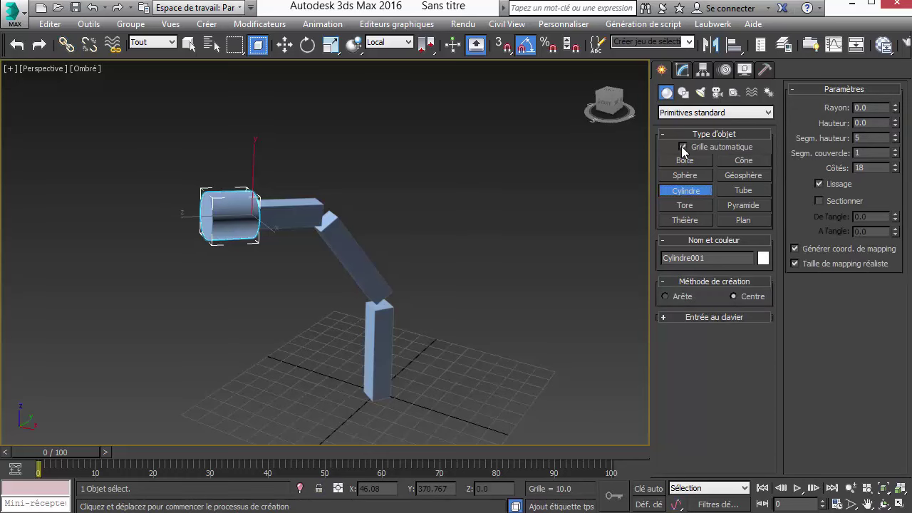
scroll(344, 219, "up", 5)
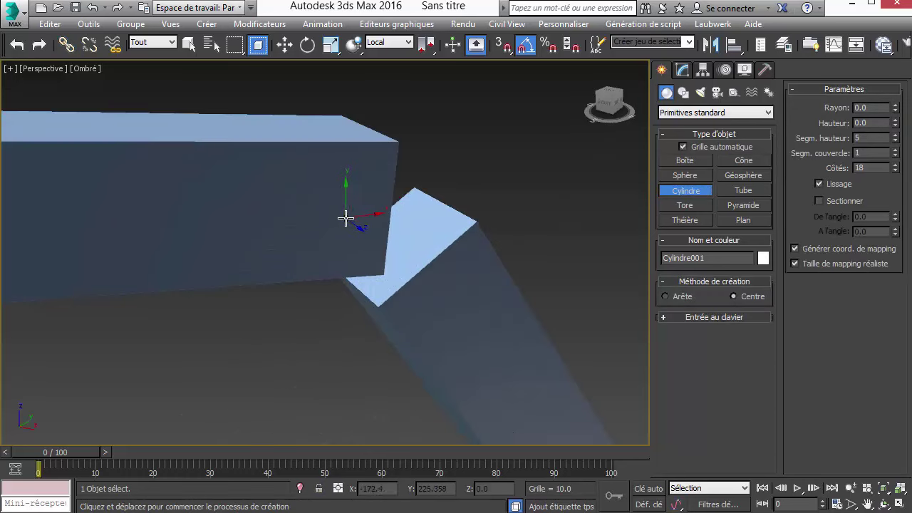
- Draw a small cylinder pin, Cylindre002, on the elbow joint face of the top box
left_click_drag(343, 214, 349, 196)
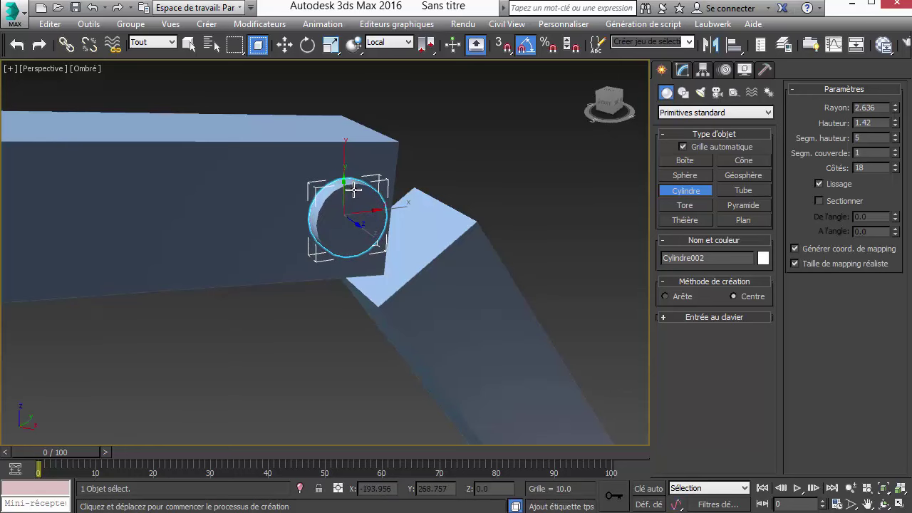
key("l")
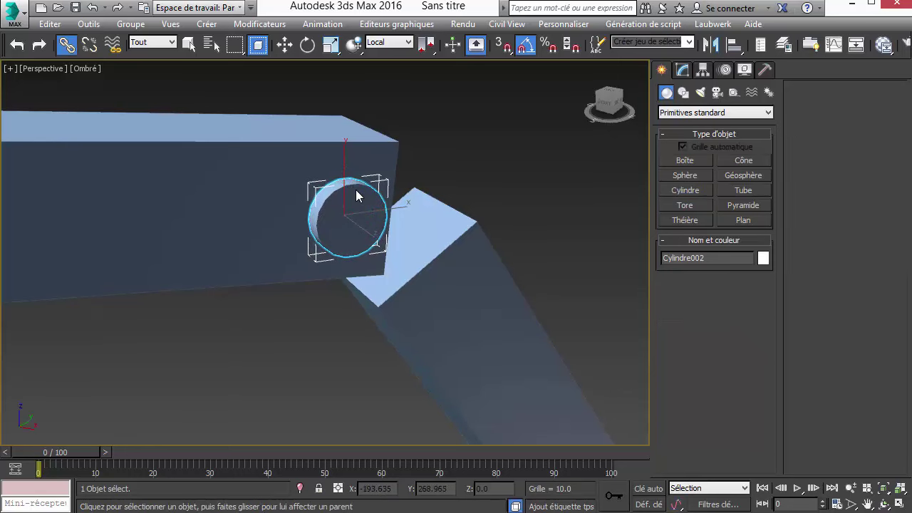
scroll(360, 203, "down", 5)
- Link the joint pin to the horizontal arm box, then select that box for rotating
middle_click_drag(376, 228, 289, 196)
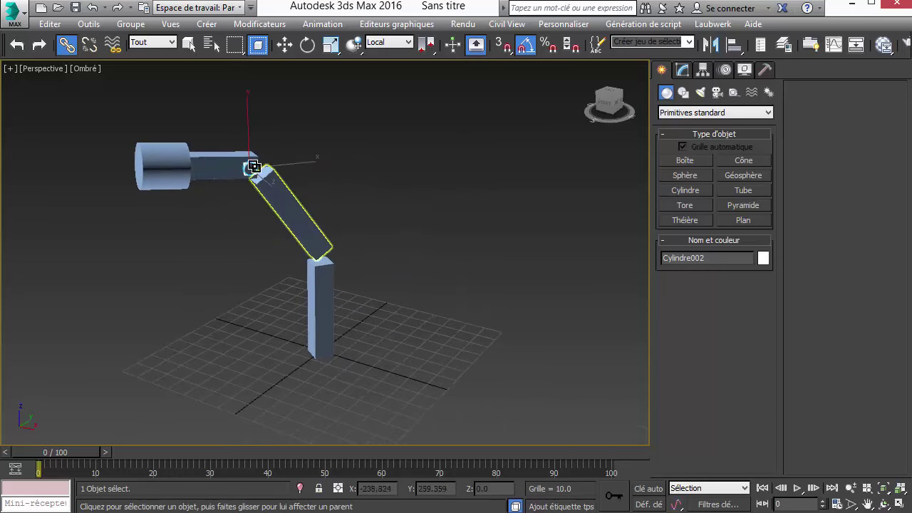
scroll(233, 154, "up", 3)
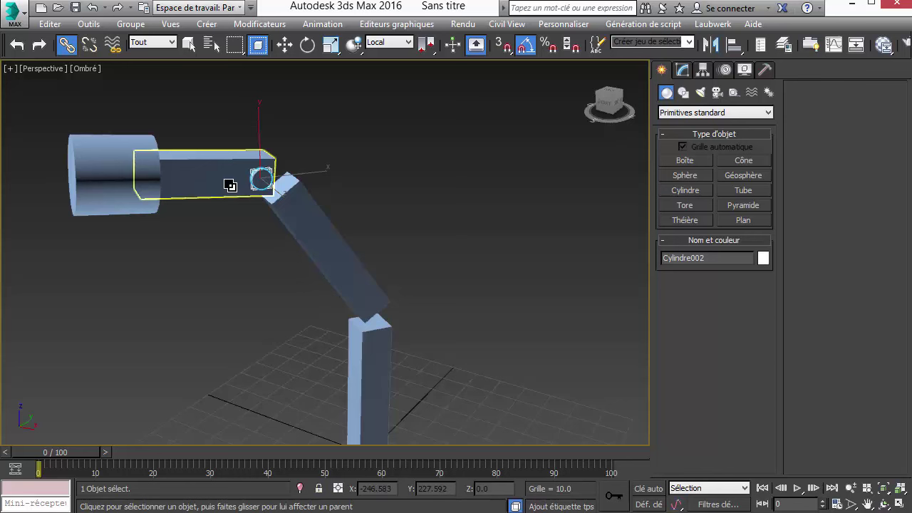
left_click(229, 186)
right_click(229, 185)
left_click(250, 208)
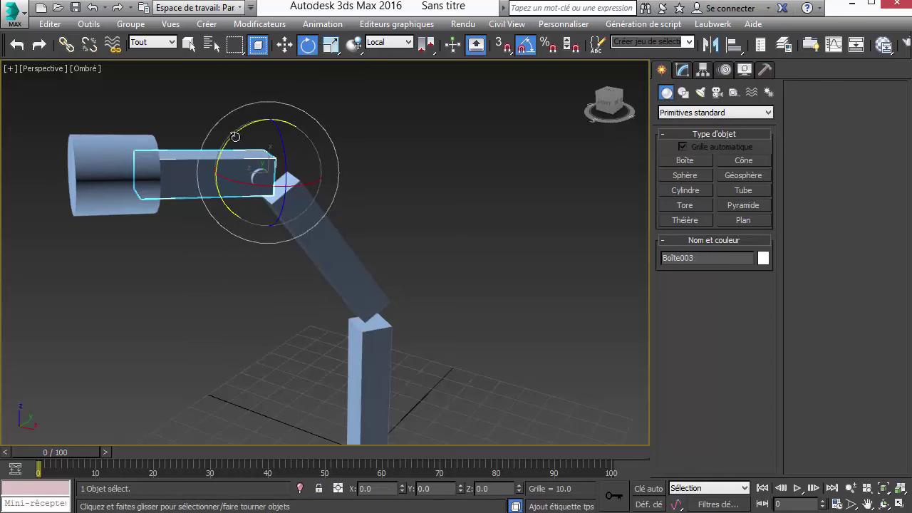
mouse_move(234, 138)
left_mouse_down()
mouse_move(228, 158)
mouse_move(291, 127)
mouse_move(240, 153)
mouse_move(245, 172)
mouse_move(267, 178)
left_mouse_up()
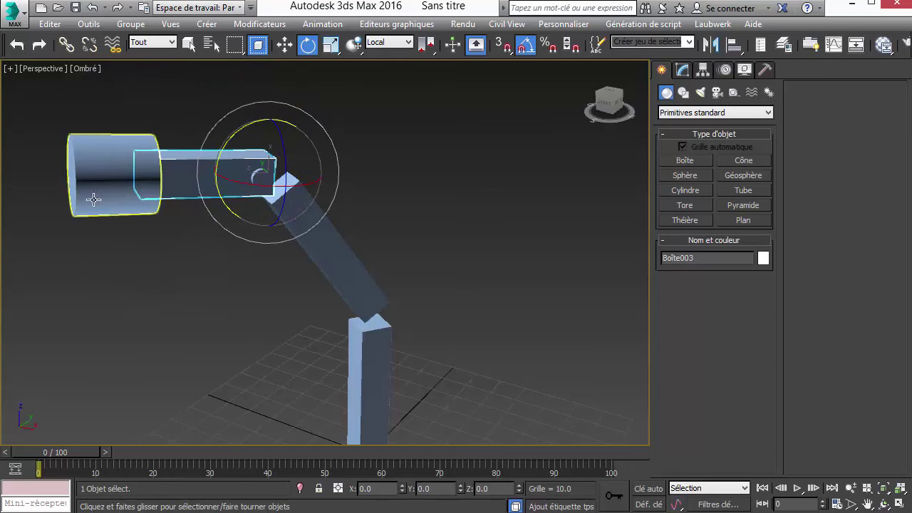
right_click(255, 179)
left_click(265, 183)
mouse_move(271, 129)
left_mouse_down()
mouse_move(271, 207)
mouse_move(270, 114)
mouse_move(270, 224)
mouse_move(235, 183)
mouse_move(230, 243)
mouse_move(256, 188)
mouse_move(257, 240)
mouse_move(265, 204)
mouse_move(290, 169)
left_mouse_up()
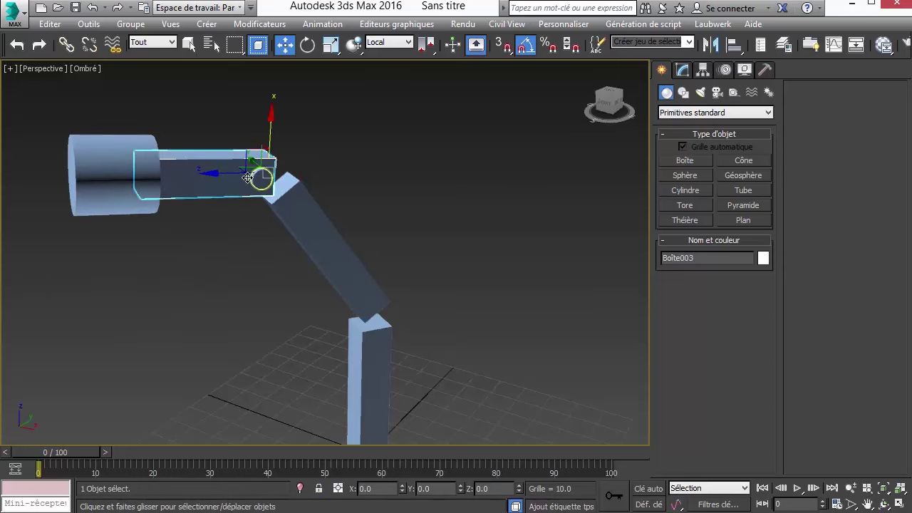
- Place instanced clones of the pin at the middle joint and the lower box's base
left_click(261, 178)
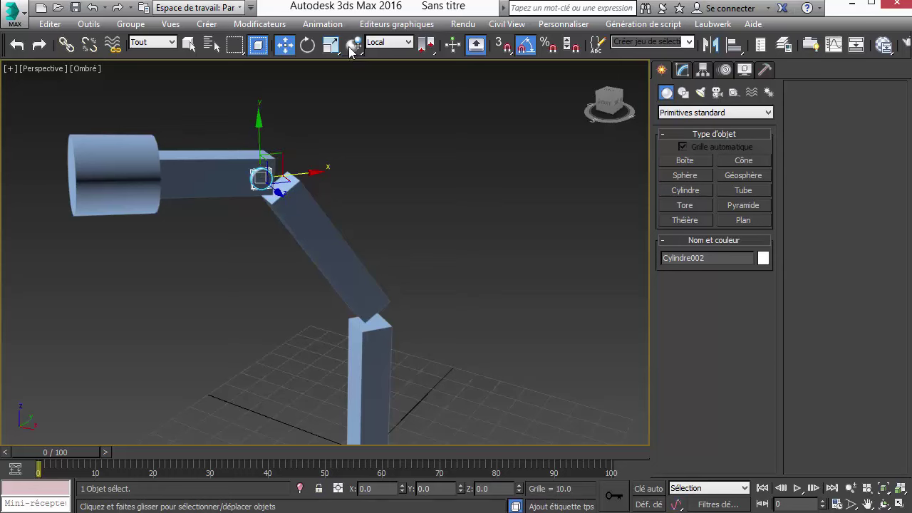
left_click(353, 45)
mouse_move(371, 251)
middle_mouse_down()
mouse_move(303, 193)
mouse_move(277, 185)
middle_mouse_up()
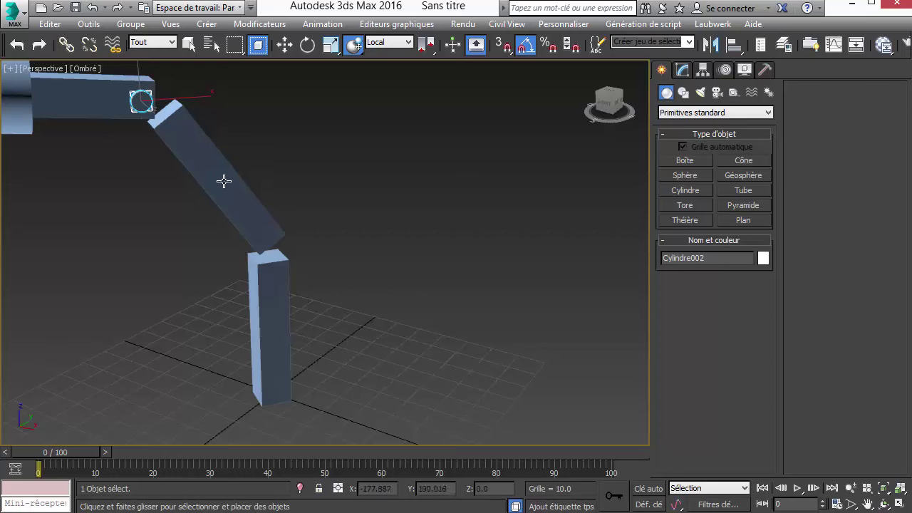
left_click_drag(143, 100, 264, 233, "shift")
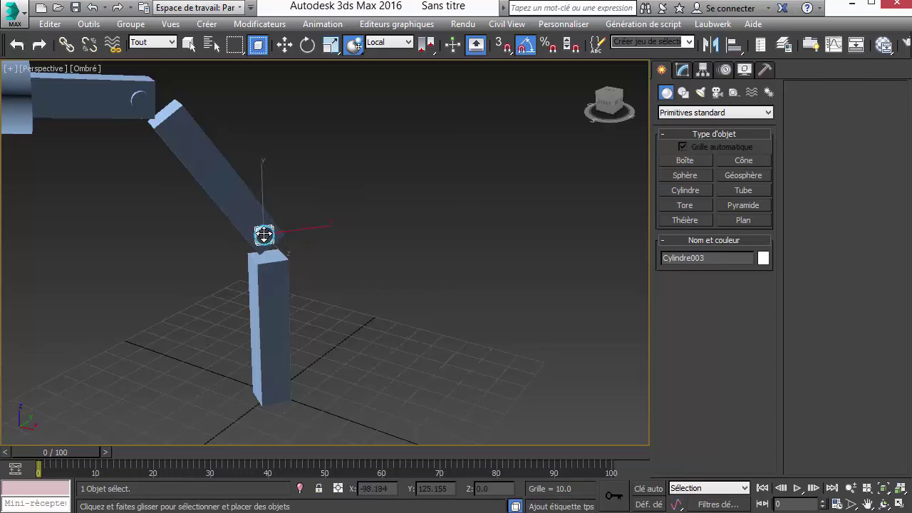
left_click_drag(264, 233, 264, 233, "shift")
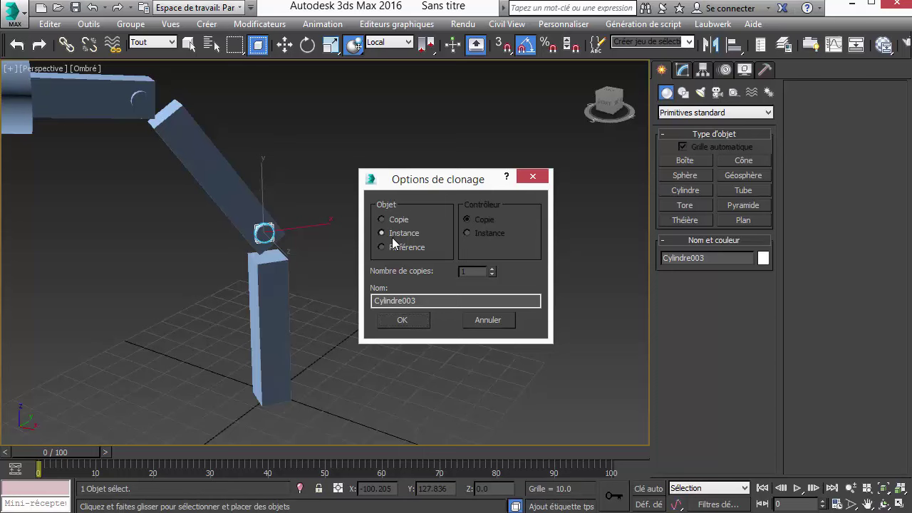
left_click(412, 320)
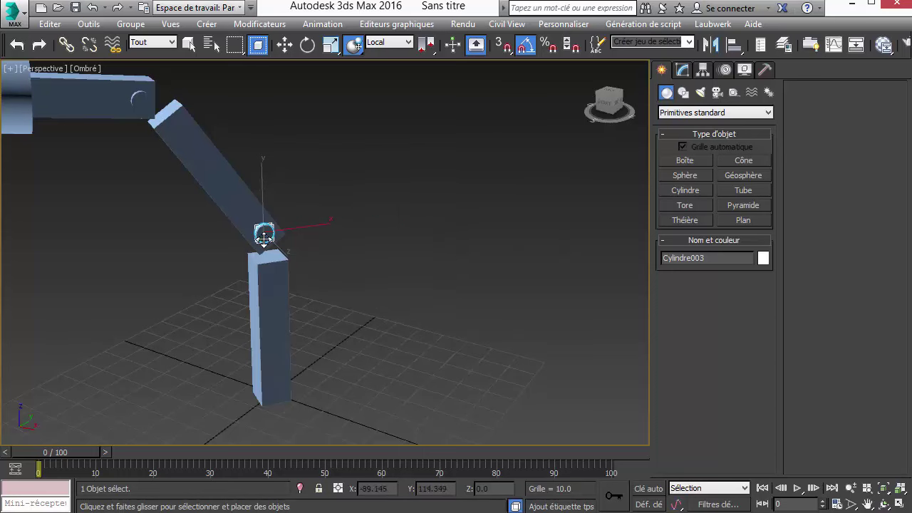
left_click_drag(264, 233, 275, 393)
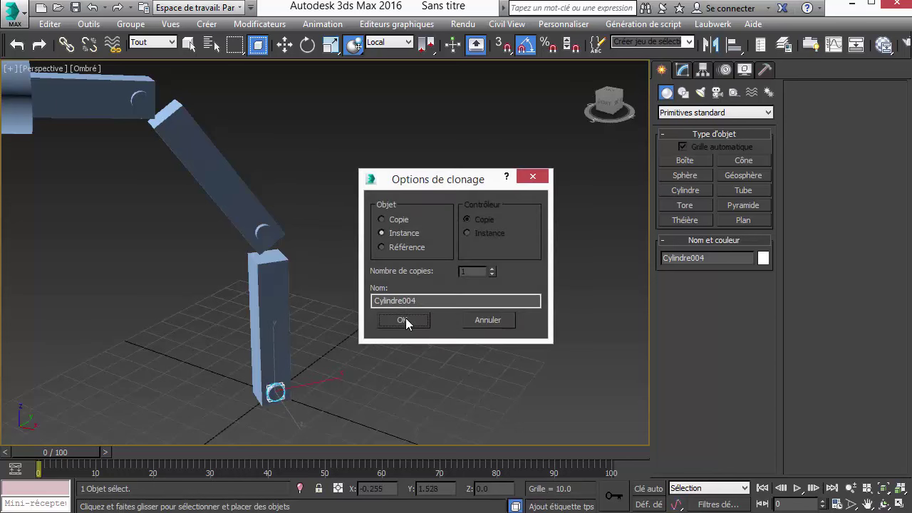
left_click(406, 318)
- Add further instanced pin clones at the column base and the top joint
mouse_move(417, 313)
middle_mouse_down("alt")
mouse_move(401, 326)
mouse_move(297, 323)
mouse_move(201, 347)
middle_mouse_up("alt")
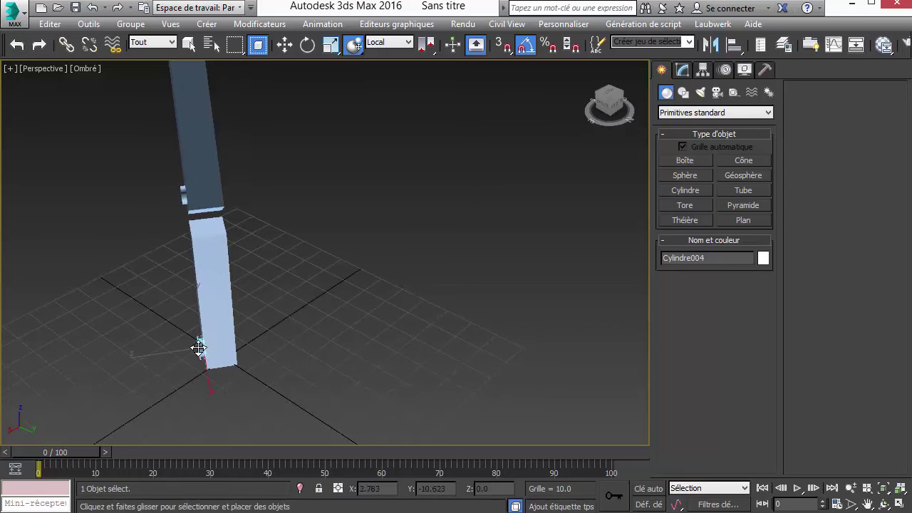
left_click_drag(199, 347, 248, 334, "shift")
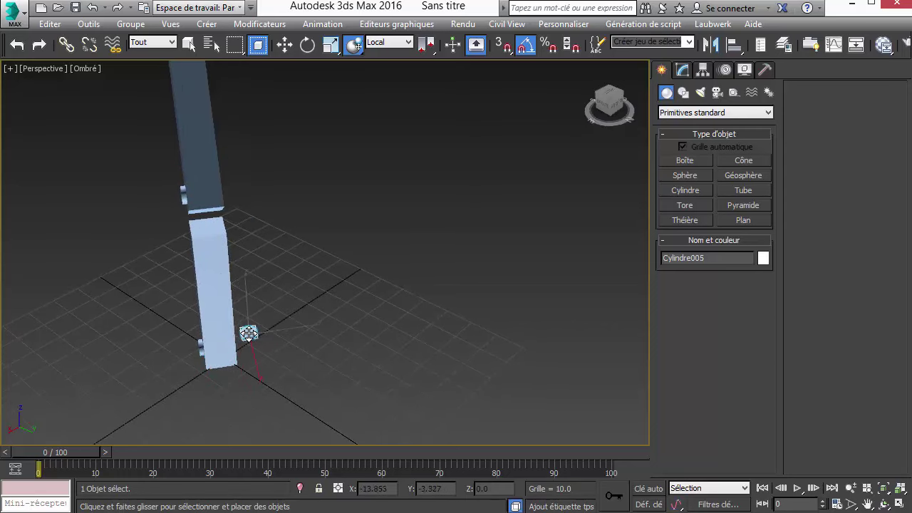
left_click_drag(248, 333, 271, 340, "shift")
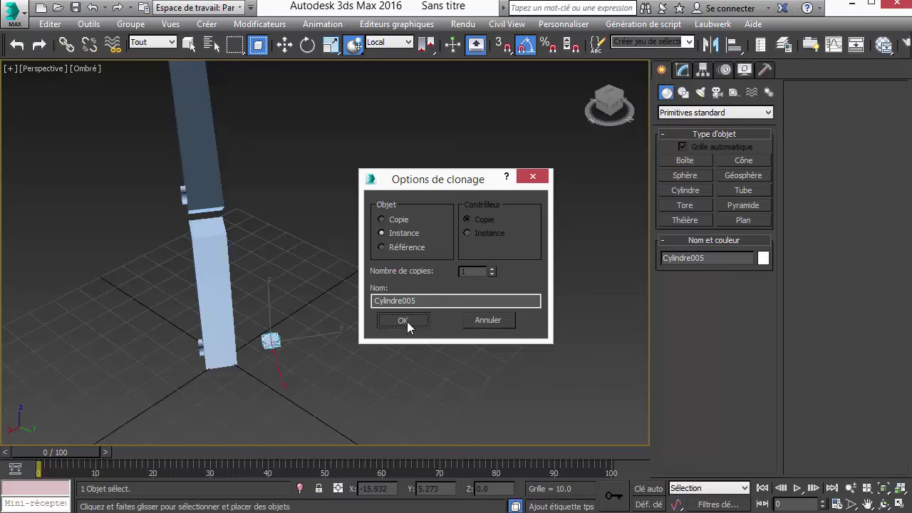
left_click(403, 321)
mouse_move(407, 325)
middle_mouse_down("alt")
mouse_move(333, 337)
mouse_move(257, 325)
middle_mouse_up("alt")
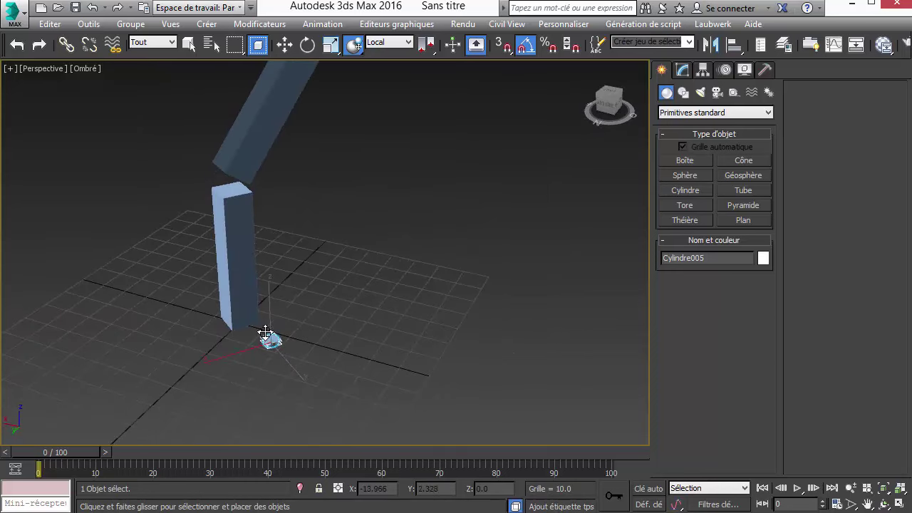
left_click_drag(265, 333, 240, 309)
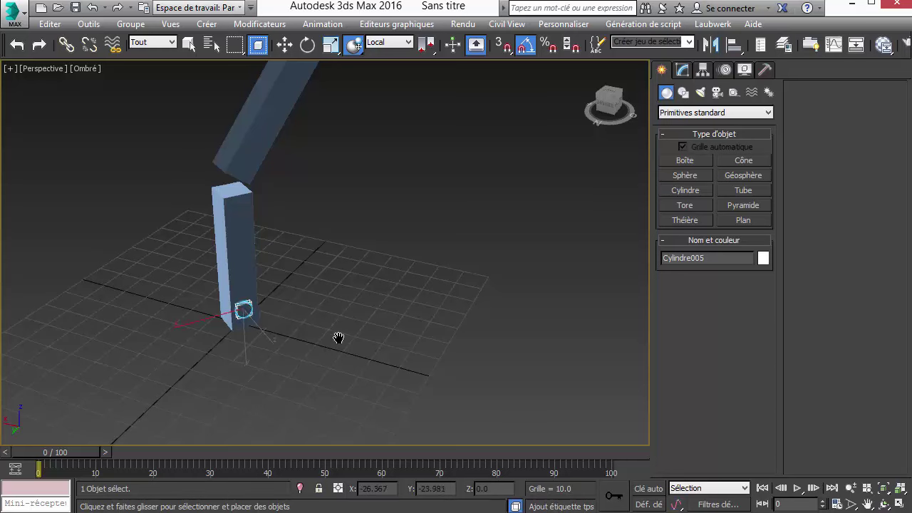
middle_click_drag(338, 338, 341, 375)
mouse_move(250, 381)
left_mouse_down()
mouse_move(251, 238)
mouse_move(346, 90)
mouse_move(343, 97)
left_mouse_up()
left_click(400, 320)
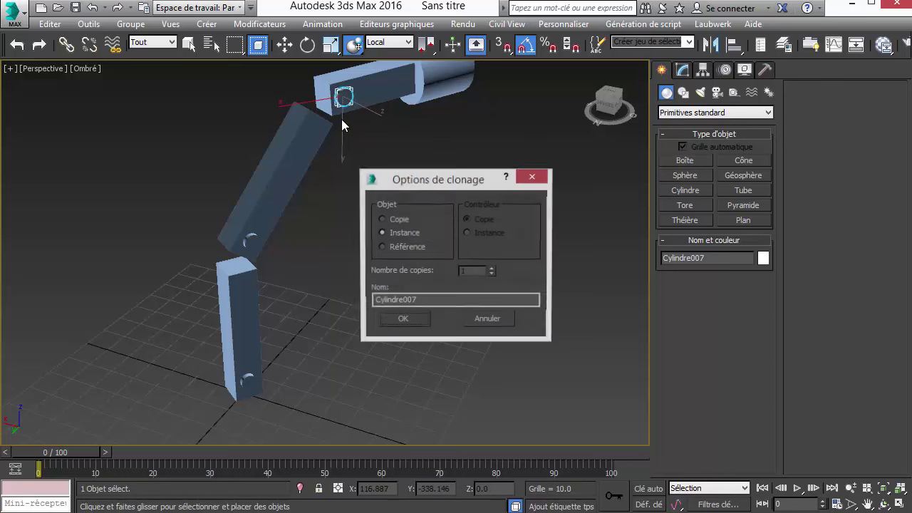
left_click(402, 321)
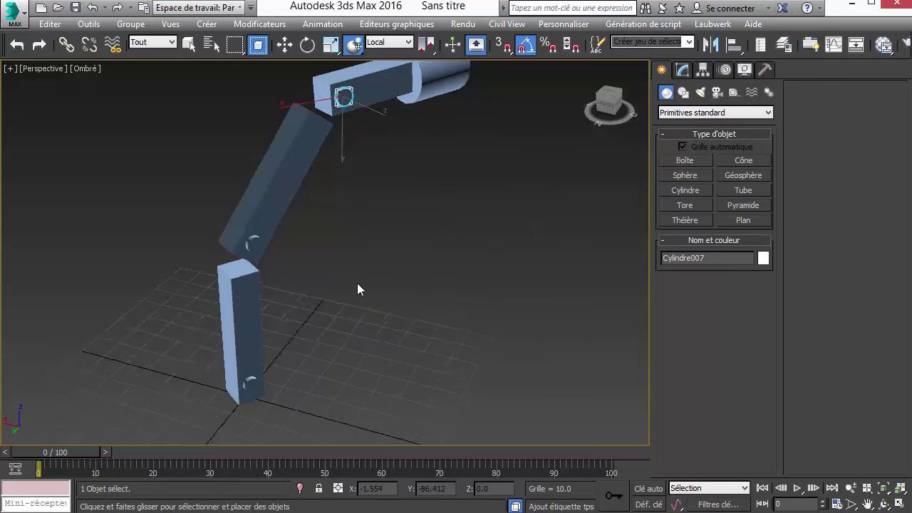
mouse_move(357, 283)
middle_mouse_down("alt")
mouse_move(488, 277)
mouse_move(550, 312)
middle_mouse_up("alt")
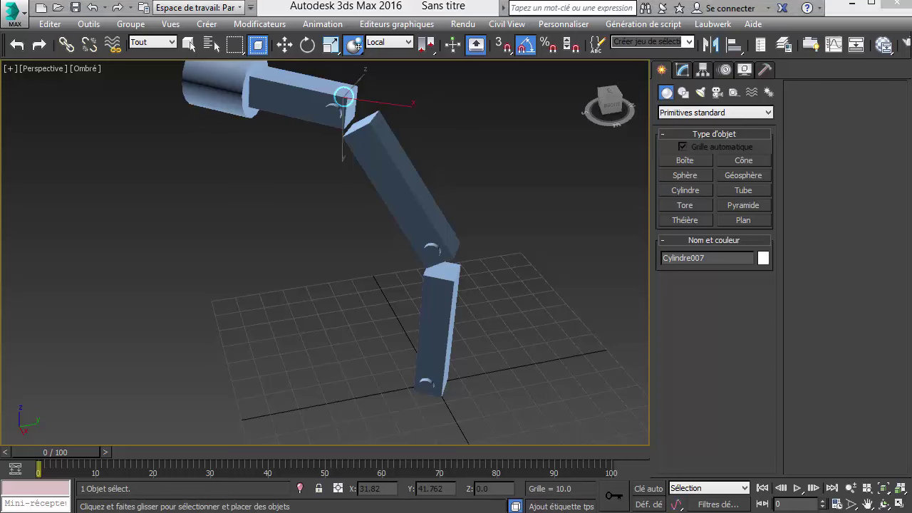
- Link the pins at the middle and bottom joints to their neighbouring arm boxes
left_click(24, 52)
left_click(40, 50)
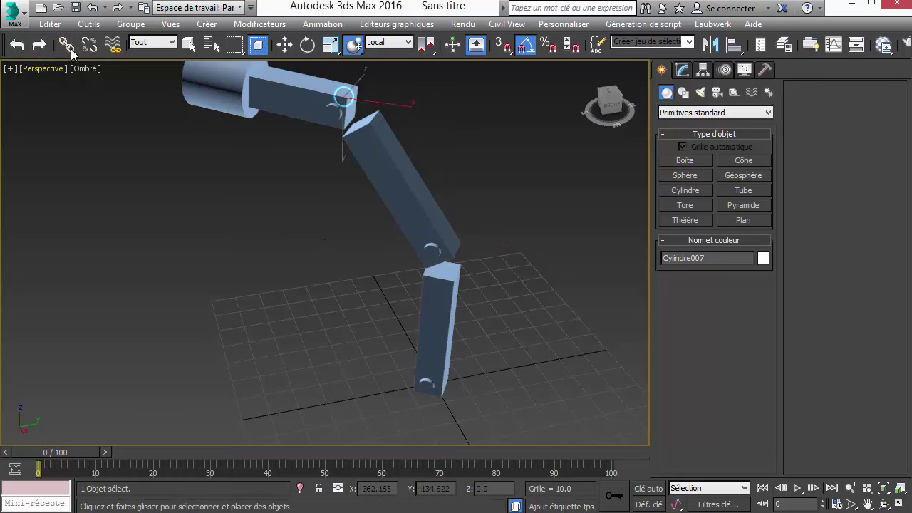
left_click(68, 45)
mouse_move(522, 205)
middle_mouse_down("alt")
mouse_move(358, 230)
mouse_move(333, 163)
middle_mouse_up("alt")
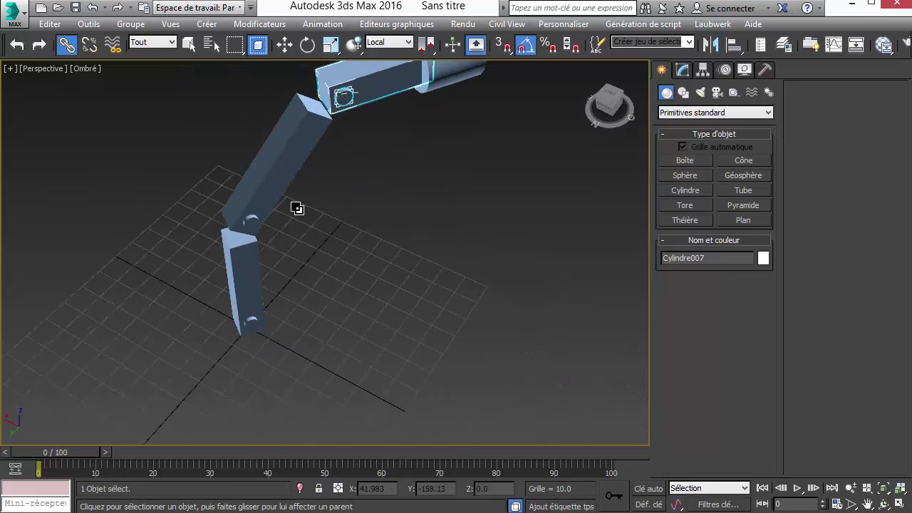
left_click(251, 221)
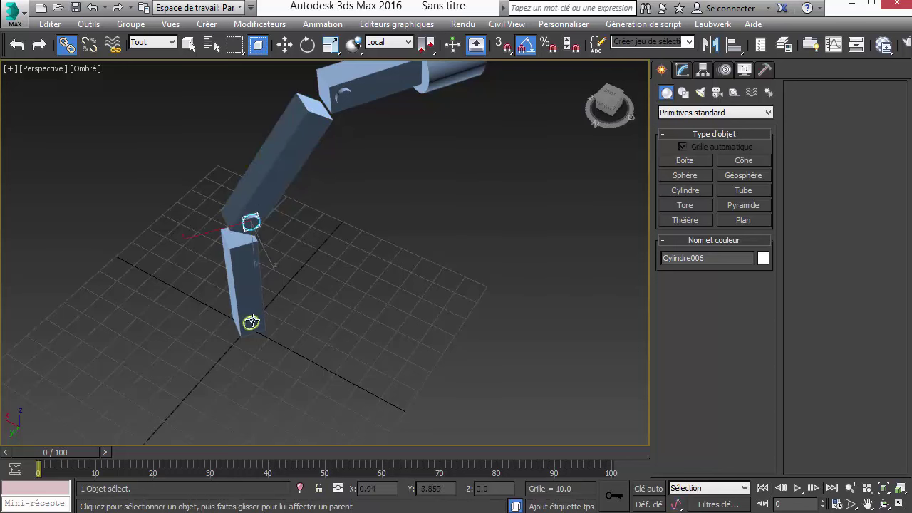
left_click(251, 322)
mouse_move(254, 309)
middle_mouse_down("alt")
mouse_move(444, 287)
mouse_move(257, 363)
middle_mouse_up("alt")
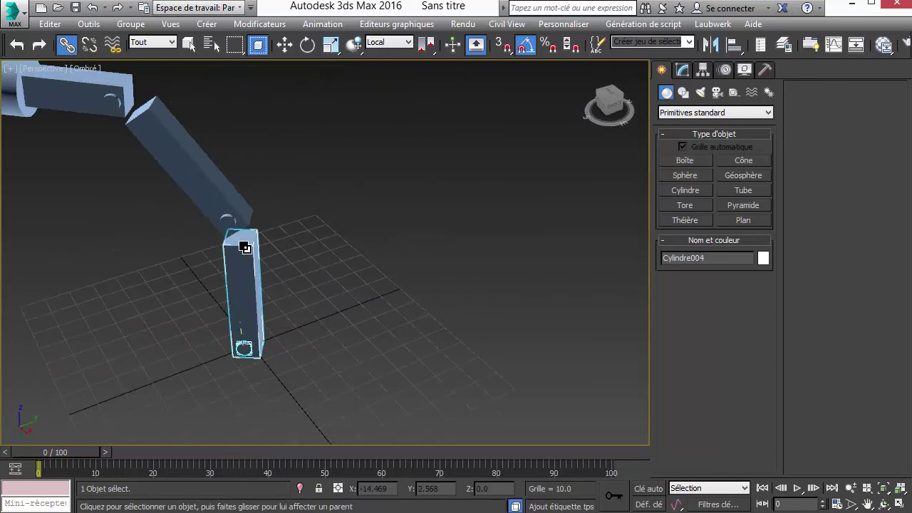
left_click(228, 221)
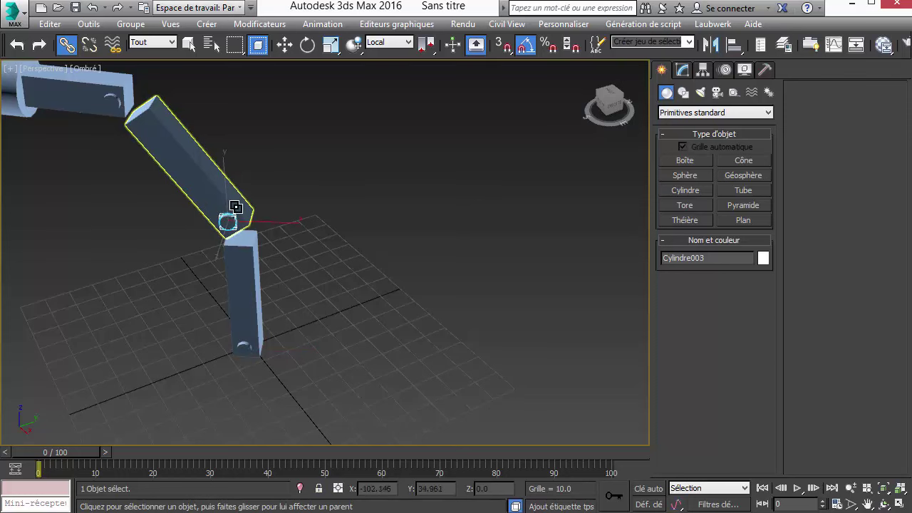
- Switch back to the Déplacer move tool from the viewport quad menu
middle_click_drag(230, 209, 433, 245)
middle_click_drag(455, 335, 466, 336, "alt")
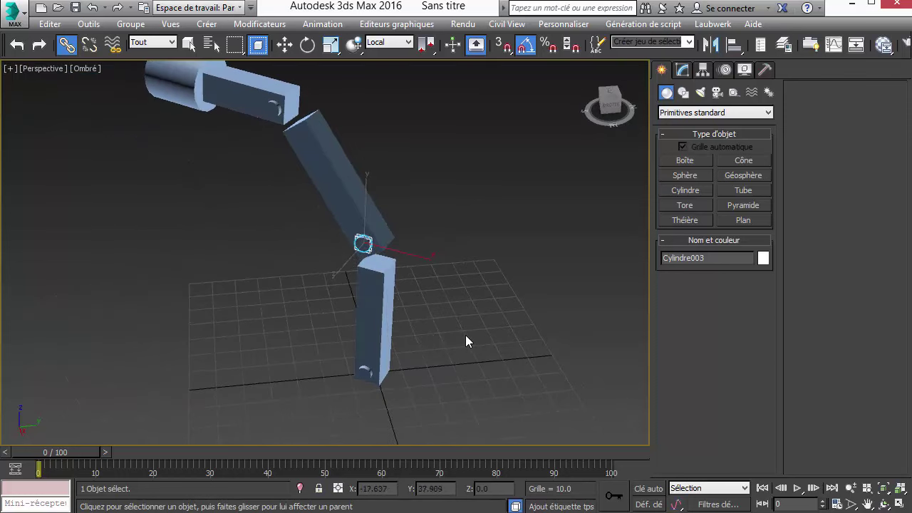
right_click(466, 338)
left_click(495, 350)
right_click(503, 341)
- Drag base box Boîte001 along X to test the linked arm, then cancel the move
left_click(518, 356)
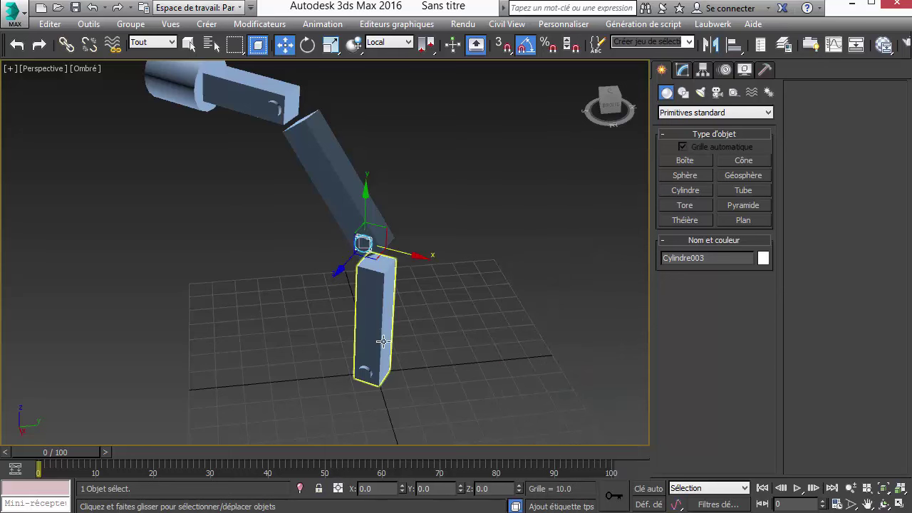
left_click(378, 327)
mouse_move(423, 388)
left_mouse_down()
mouse_move(255, 358)
mouse_move(276, 325)
left_mouse_up()
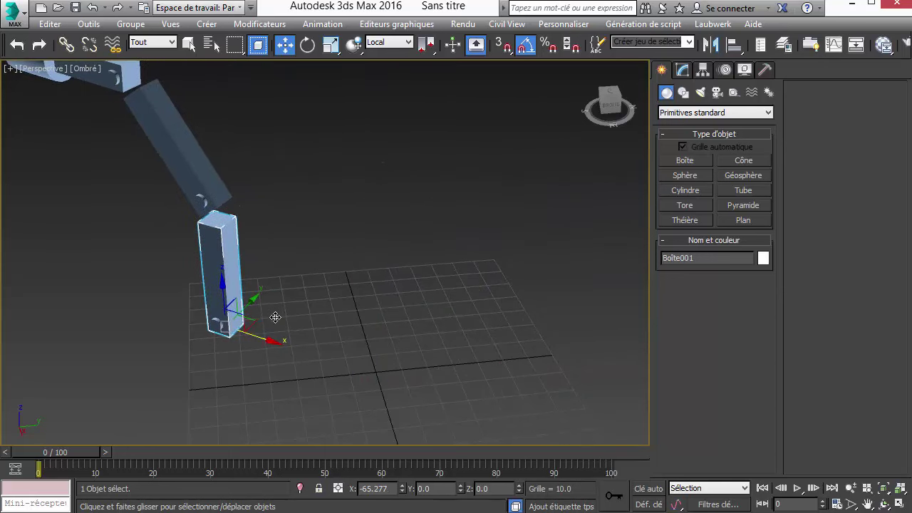
right_click(277, 325)
- Select Boîte001 with its whole linked chain, then start creating a new Box
middle_click_drag(486, 314, 309, 303, "alt")
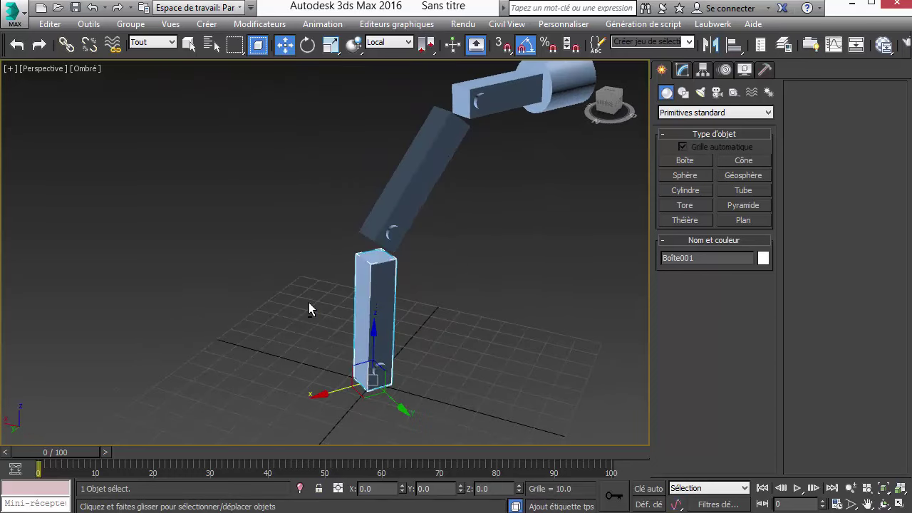
double_click(379, 328)
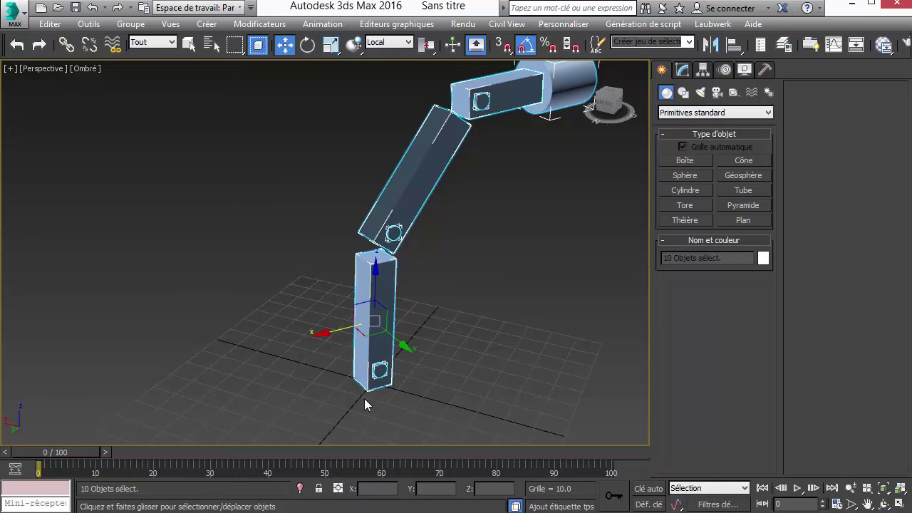
mouse_move(535, 261)
middle_mouse_down("alt")
mouse_move(362, 302)
mouse_move(289, 294)
middle_mouse_up("alt")
left_click(685, 160)
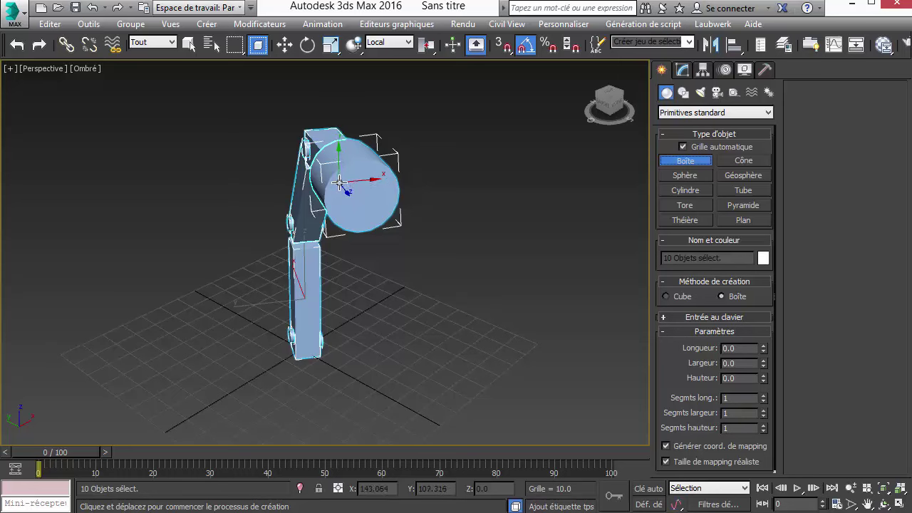
- Draw finger box Boîte004 on the end cylinder and move it into place
left_click_drag(345, 183, 323, 213)
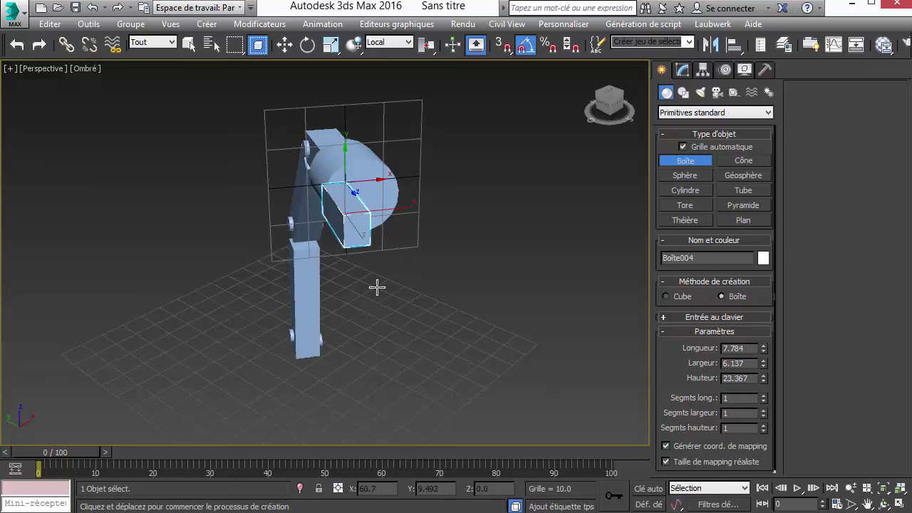
left_click(397, 265)
key("w")
mouse_move(393, 262)
middle_mouse_down("alt")
mouse_move(453, 337)
mouse_move(356, 233)
middle_mouse_up("alt")
left_click_drag(339, 215, 314, 205)
- Shift-drag Boîte004 along X to make instanced copy Boîte005
middle_click_drag(402, 169, 303, 134, "alt")
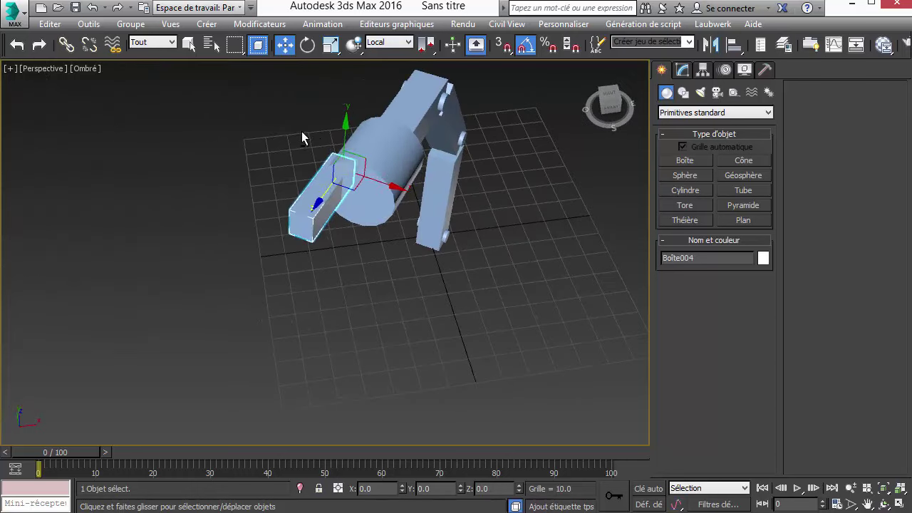
left_click_drag(407, 190, 456, 205, "shift")
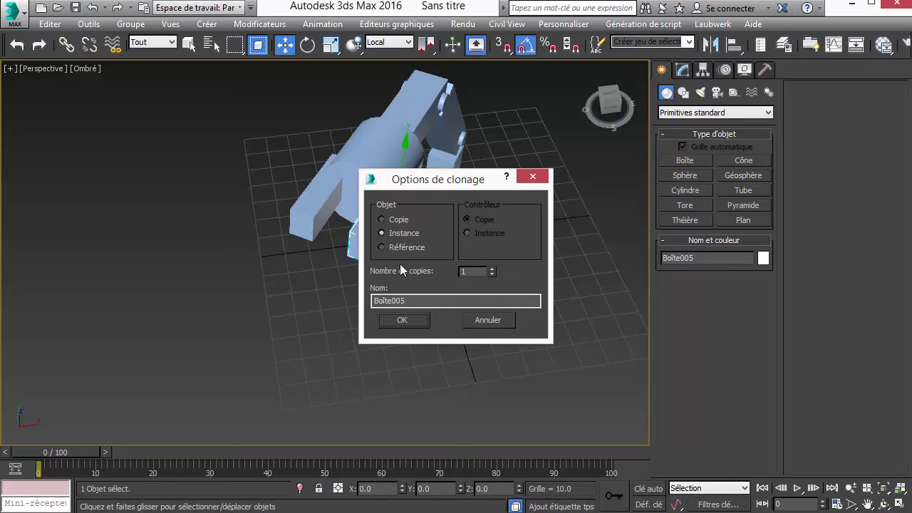
left_click(401, 320)
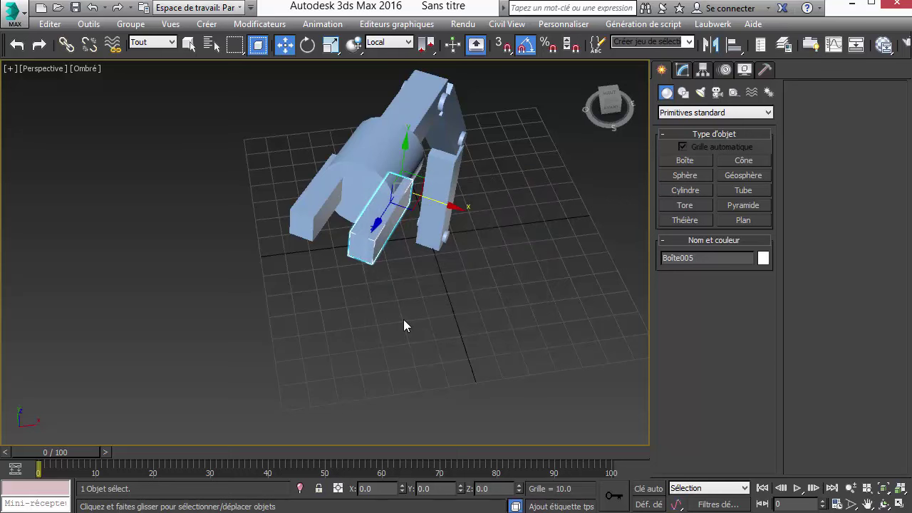
- Link Boîte004 and Boîte005 to Cylindre001, then return to Move and select the base box
left_click(67, 47)
left_click_drag(306, 204, 384, 153)
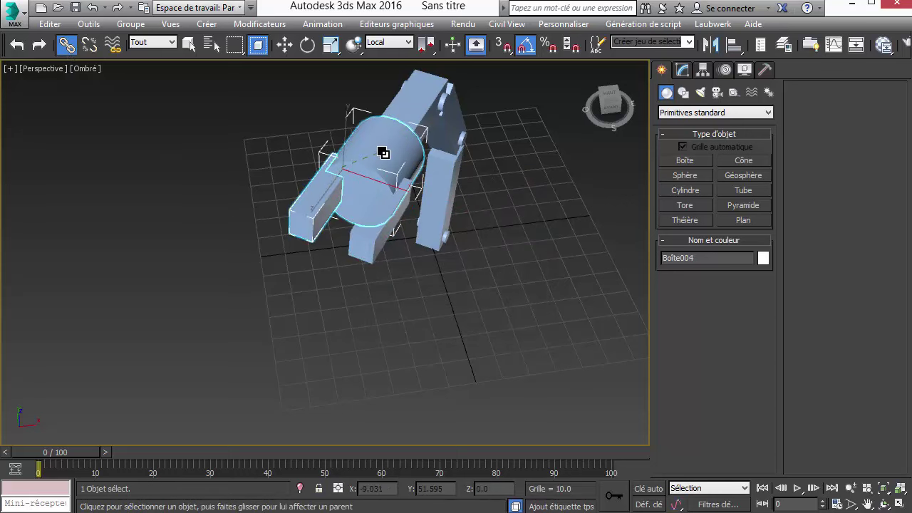
left_click_drag(368, 229, 374, 156)
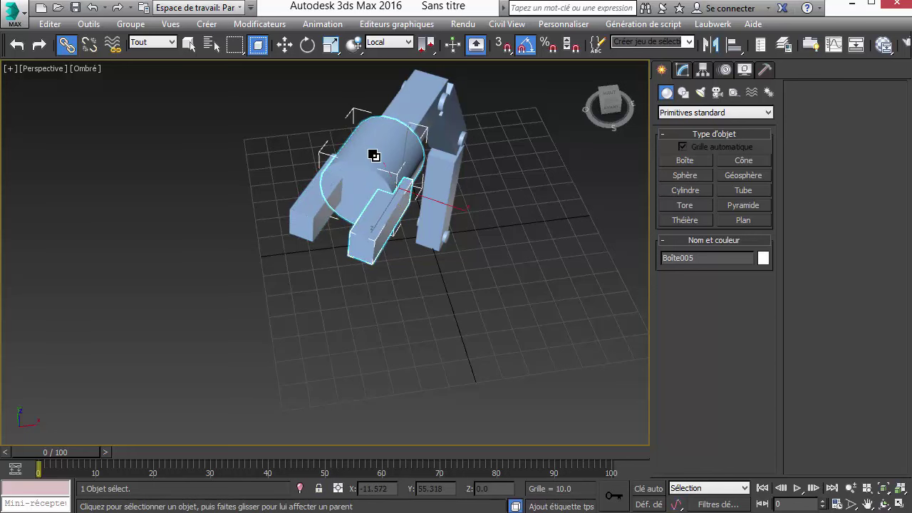
mouse_move(448, 242)
middle_mouse_down("alt")
mouse_move(345, 238)
mouse_move(318, 226)
middle_mouse_up("alt")
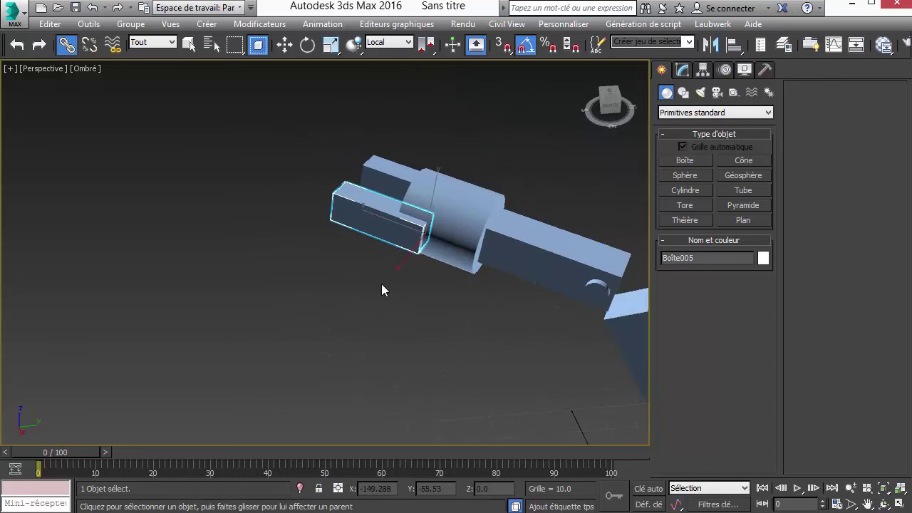
key("w")
scroll(209, 204, "down", 5)
scroll(233, 219, "down", 3)
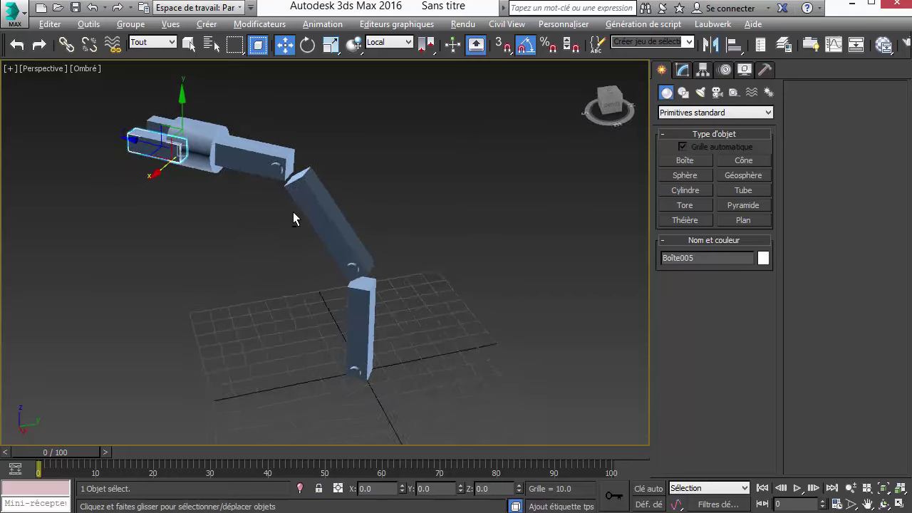
mouse_move(293, 212)
middle_mouse_down("alt")
mouse_move(325, 205)
mouse_move(290, 234)
mouse_move(298, 243)
middle_mouse_up("alt")
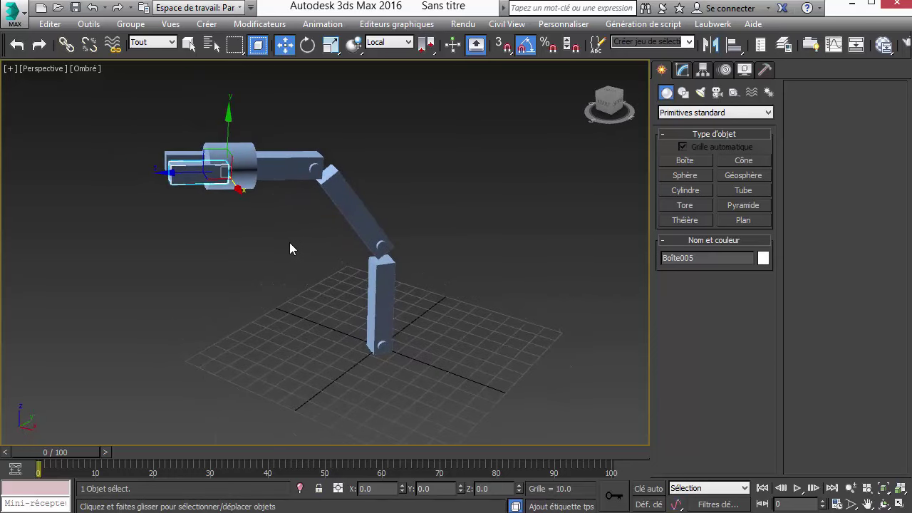
left_click(380, 321)
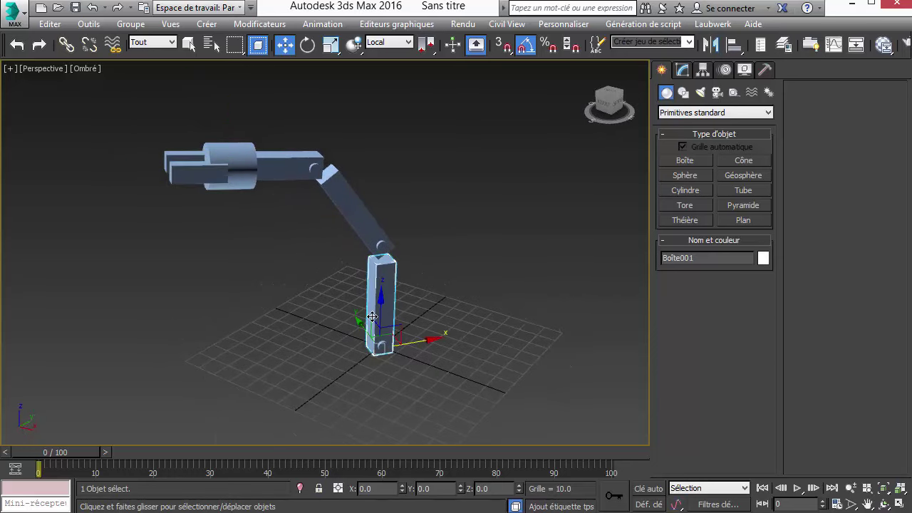
- Rotate the base box, both arm segments and the gripper cylinder into a new pose
right_click(368, 313)
left_click(404, 341)
mouse_move(420, 378)
left_mouse_down()
mouse_move(587, 338)
mouse_move(409, 377)
mouse_move(349, 374)
mouse_move(474, 366)
mouse_move(568, 330)
mouse_move(358, 372)
mouse_move(373, 366)
left_mouse_up()
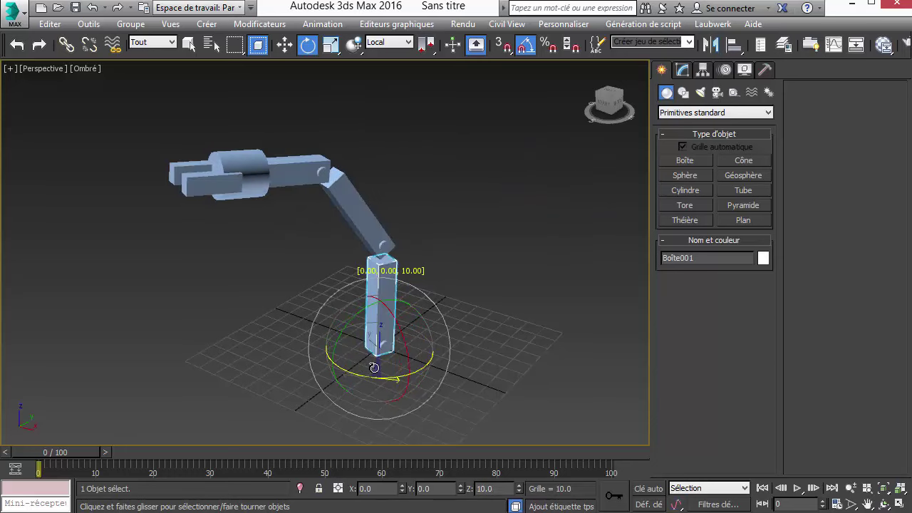
left_click(344, 208)
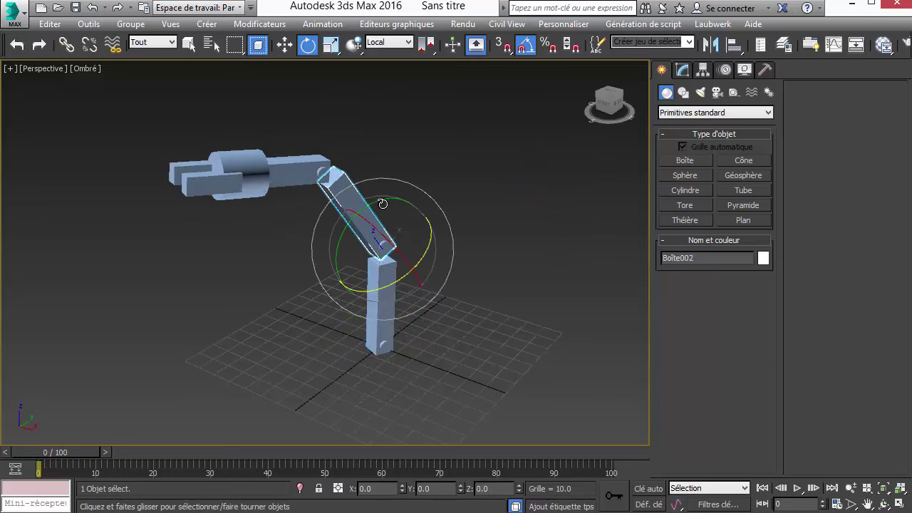
left_click_drag(383, 204, 371, 235)
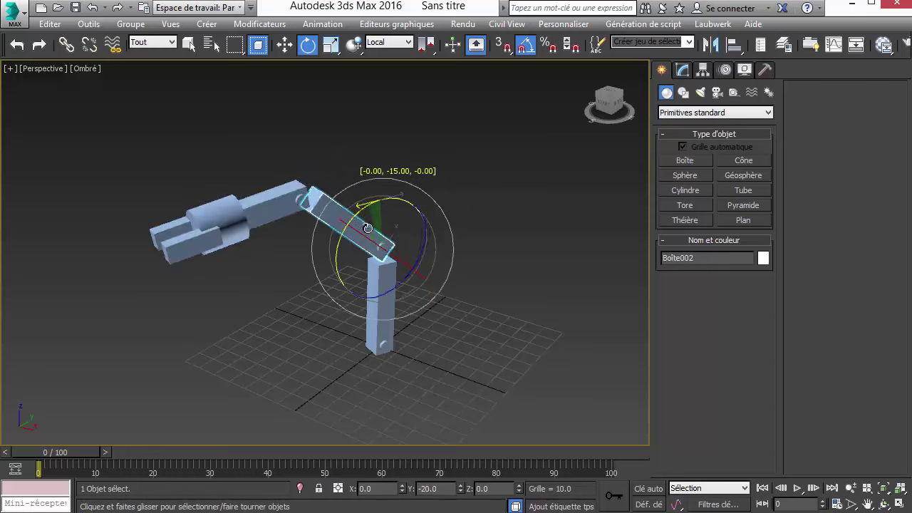
left_click(256, 222)
mouse_move(258, 178)
left_mouse_down()
mouse_move(239, 283)
mouse_move(369, 313)
mouse_move(201, 238)
mouse_move(249, 261)
mouse_move(180, 213)
left_mouse_up()
left_click(238, 283)
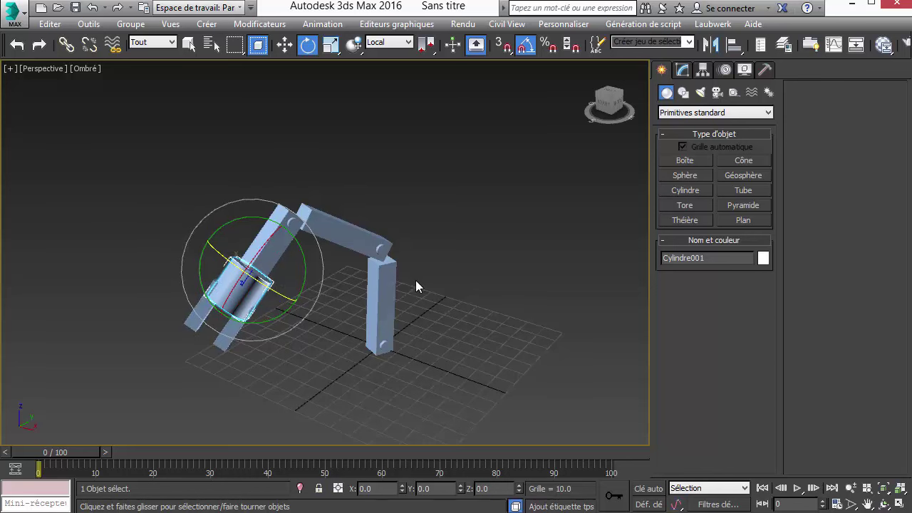
- Swing the base box around again and switch on Clé auto key recording
middle_click_drag(334, 270, 388, 260, "alt")
scroll(345, 272, "up", 3)
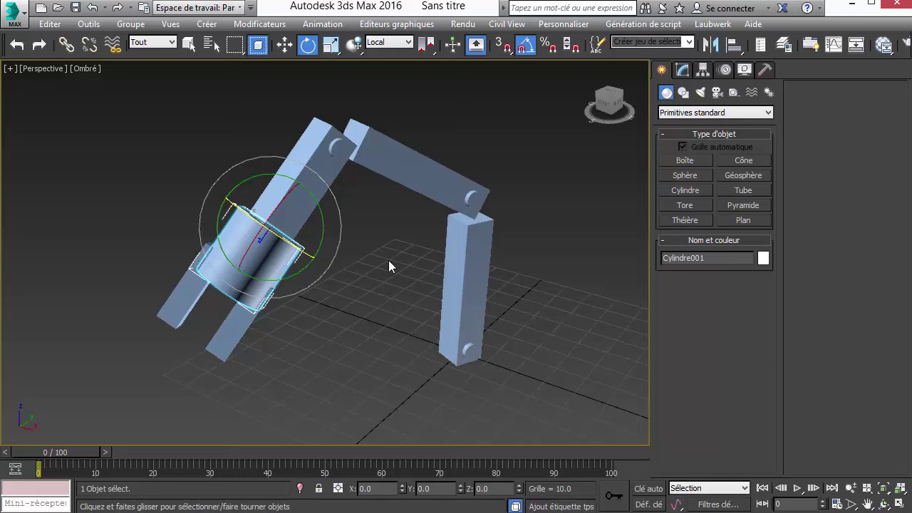
left_click(471, 315)
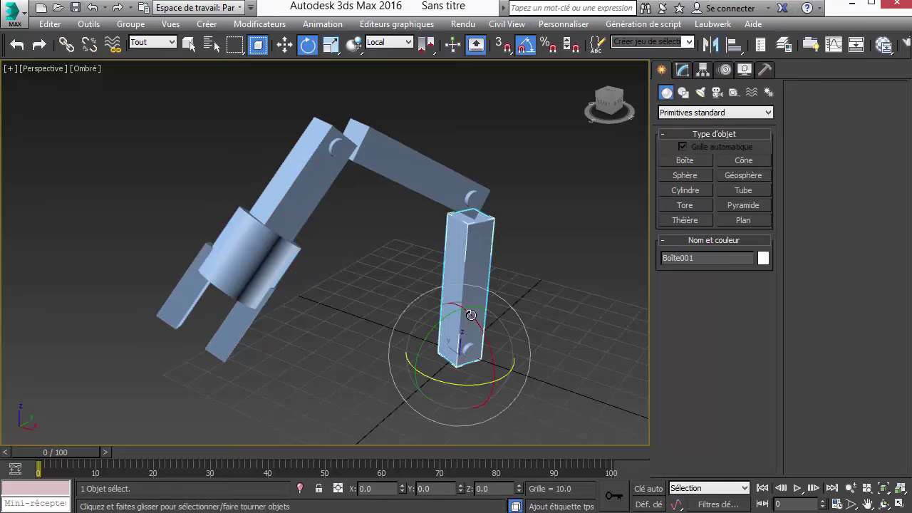
mouse_move(470, 387)
left_mouse_down()
mouse_move(696, 364)
mouse_move(449, 362)
mouse_move(718, 321)
mouse_move(509, 354)
mouse_move(428, 350)
mouse_move(503, 357)
mouse_move(713, 324)
mouse_move(689, 344)
left_mouse_up()
middle_click_drag(407, 302, 406, 314)
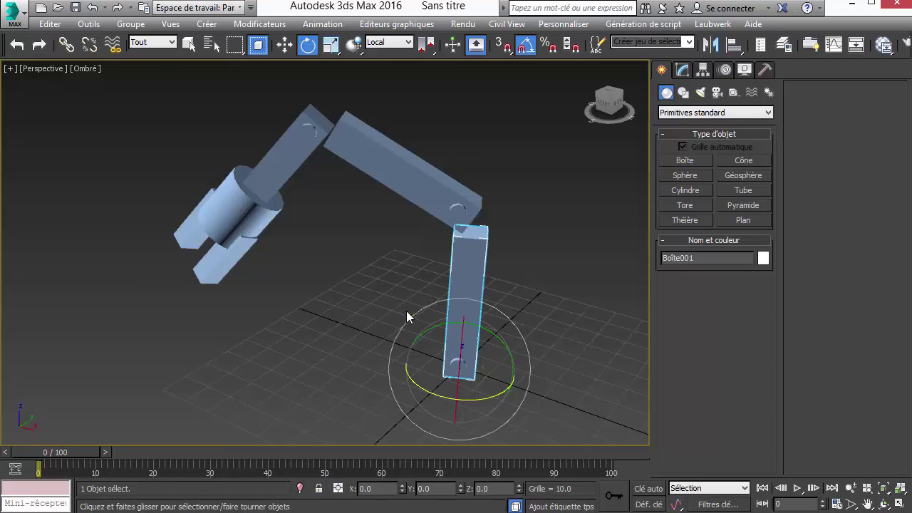
left_click(648, 489)
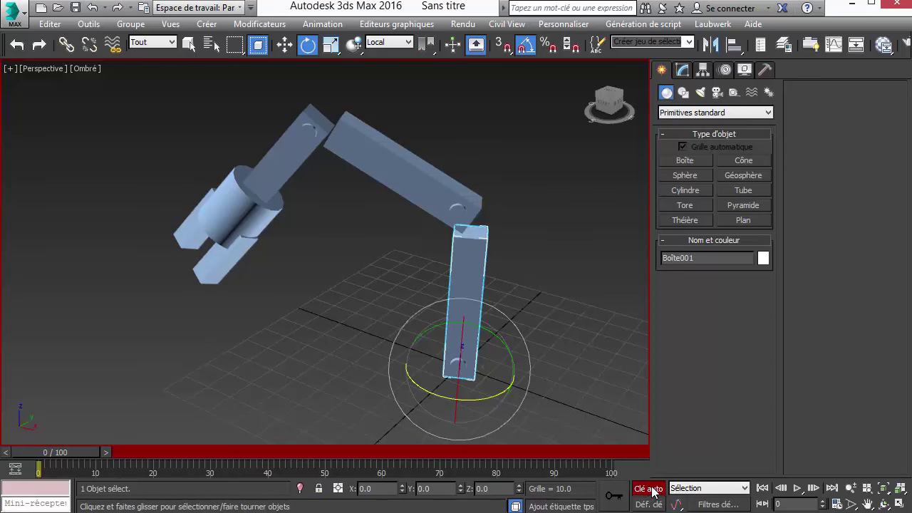
- Rotate the lower pillar base 130° at frame 20 and scrub to preview the swing
left_click_drag(79, 451, 178, 451)
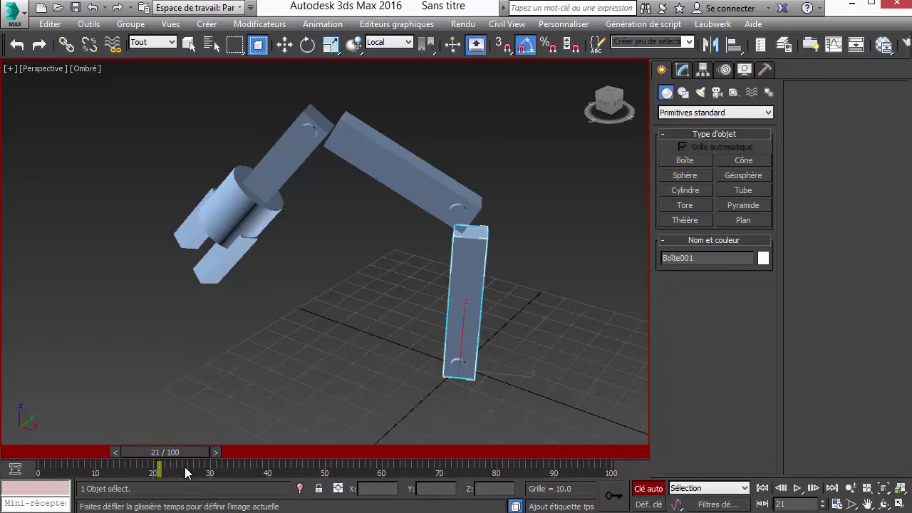
key("comma")
key("e")
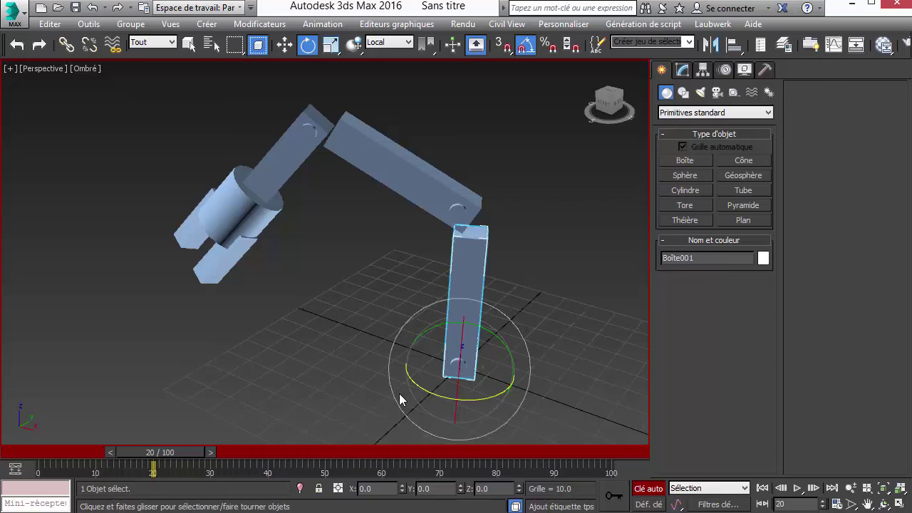
left_click_drag(422, 388, 518, 397)
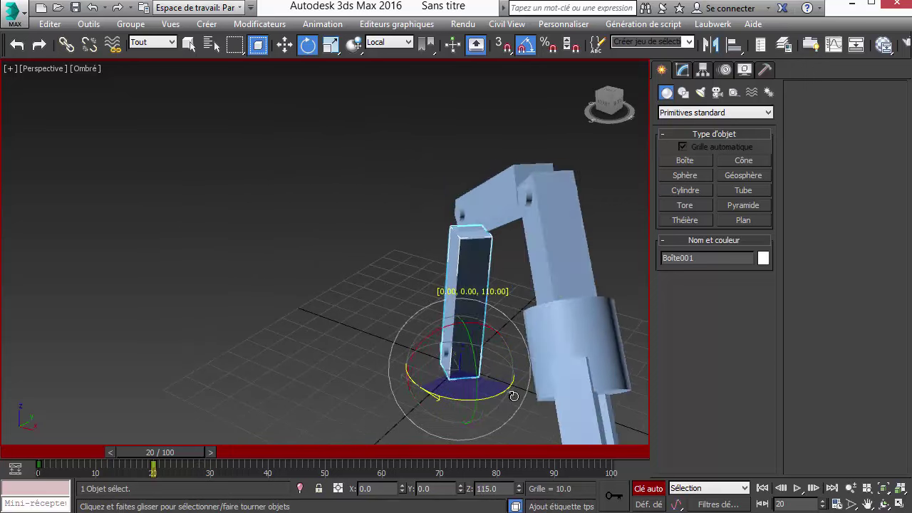
mouse_move(185, 457)
left_mouse_down()
mouse_move(90, 456)
mouse_move(201, 454)
mouse_move(71, 459)
mouse_move(296, 438)
left_mouse_up()
- Copy the frame-20 key to frame 29 and the frame-0 key to frames 30 and 60
key("e")
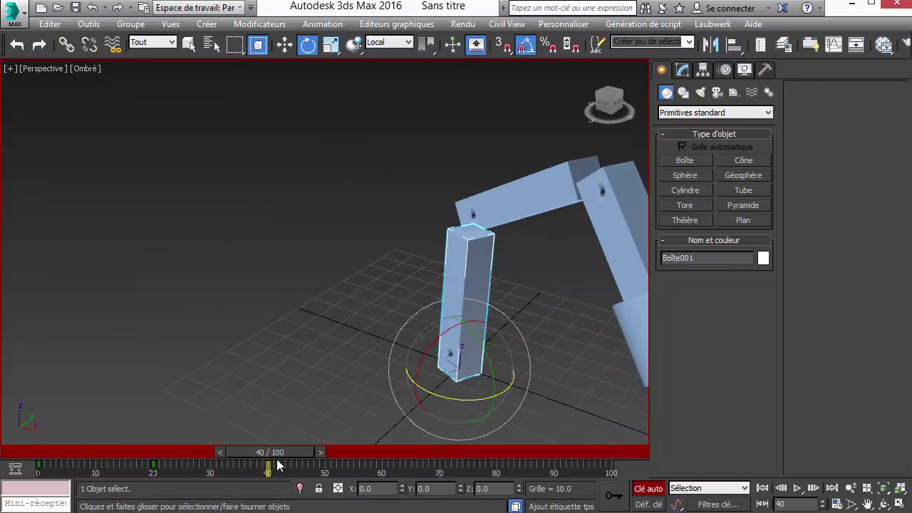
left_click_drag(186, 474, 145, 474)
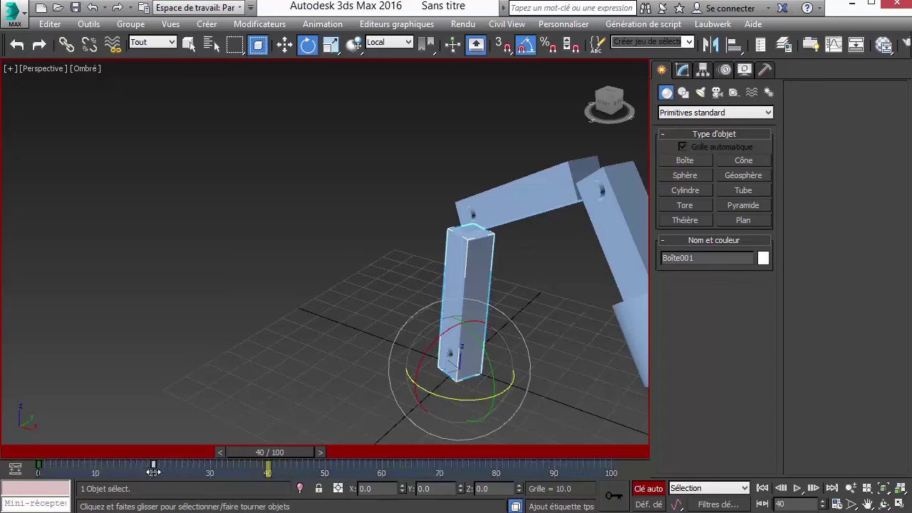
left_click_drag(153, 472, 216, 465, "shift")
left_click_drag(40, 468, 224, 473, "shift")
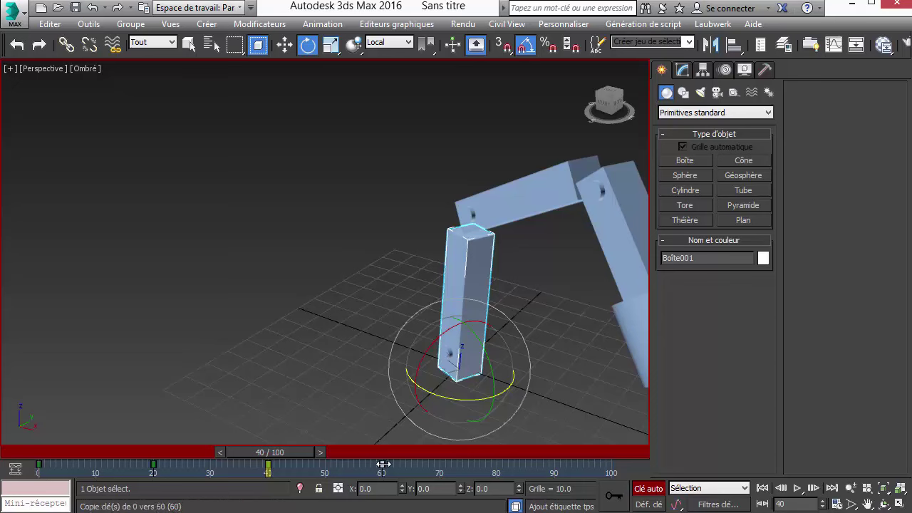
left_click_drag(384, 464, 384, 464, "shift")
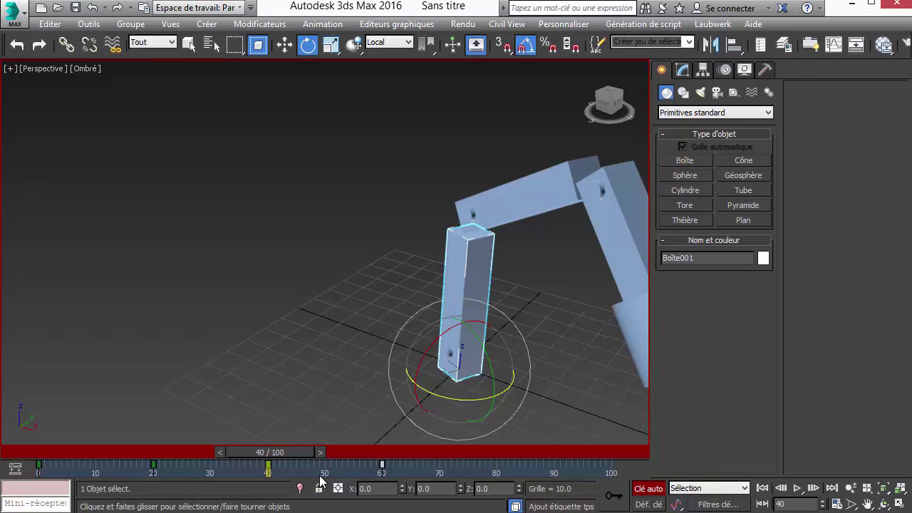
mouse_move(281, 456)
left_mouse_down()
mouse_move(55, 461)
mouse_move(393, 457)
left_mouse_up()
- Select Boîte002 and rotate it upright to 55° at frame 0
key("e")
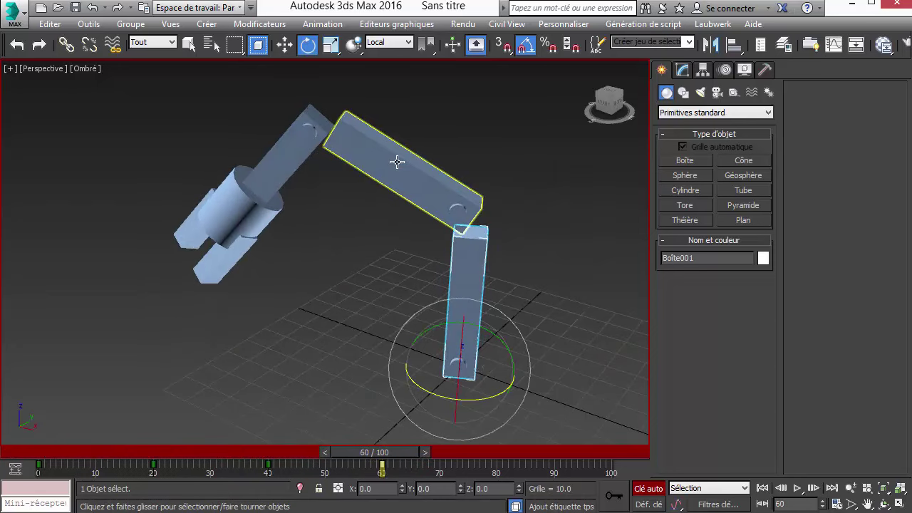
left_click(397, 162)
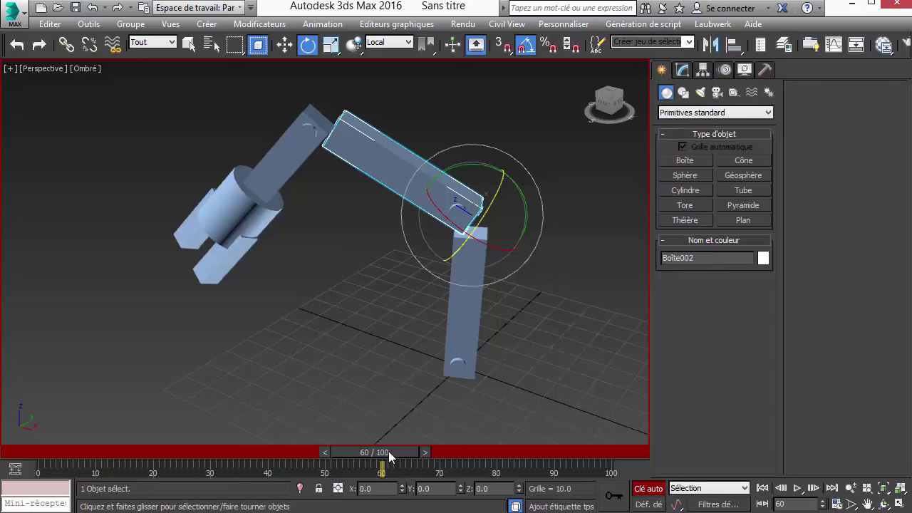
left_click_drag(391, 457, 10, 453)
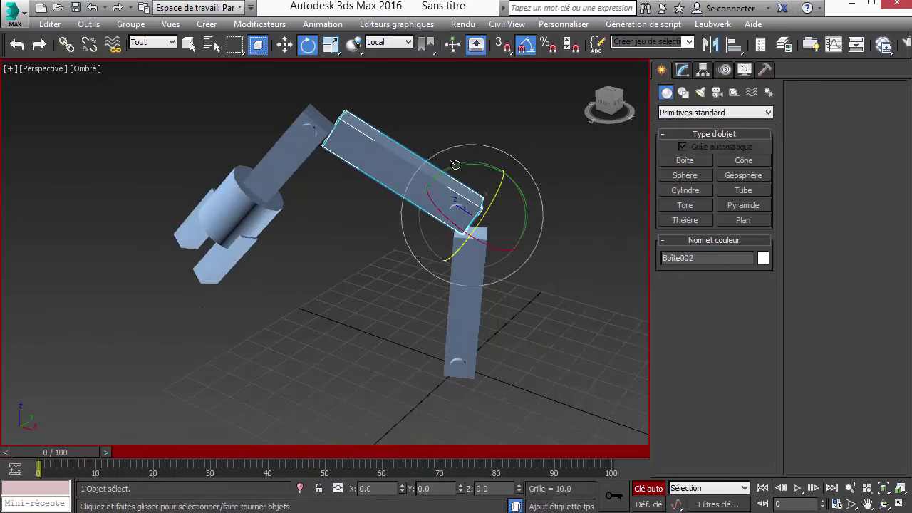
left_click_drag(456, 164, 500, 164)
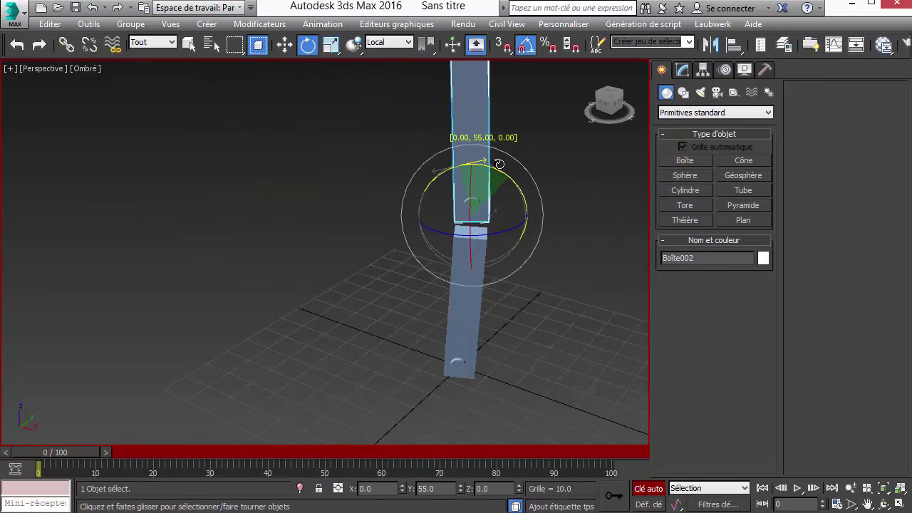
- Fold Boîte002 down 70° at frame 20
mouse_move(48, 453)
left_mouse_down()
mouse_move(169, 457)
mouse_move(152, 467)
left_mouse_up()
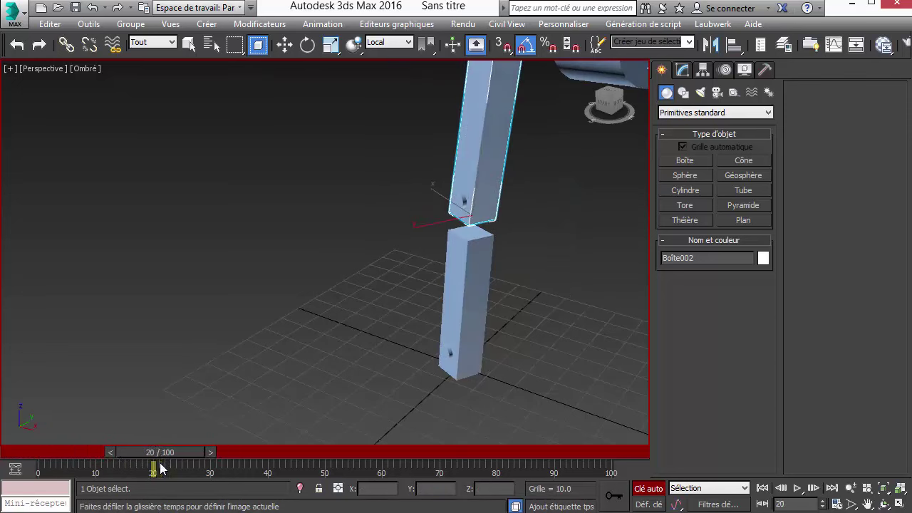
key("e")
middle_click_drag(318, 246, 348, 259, "alt")
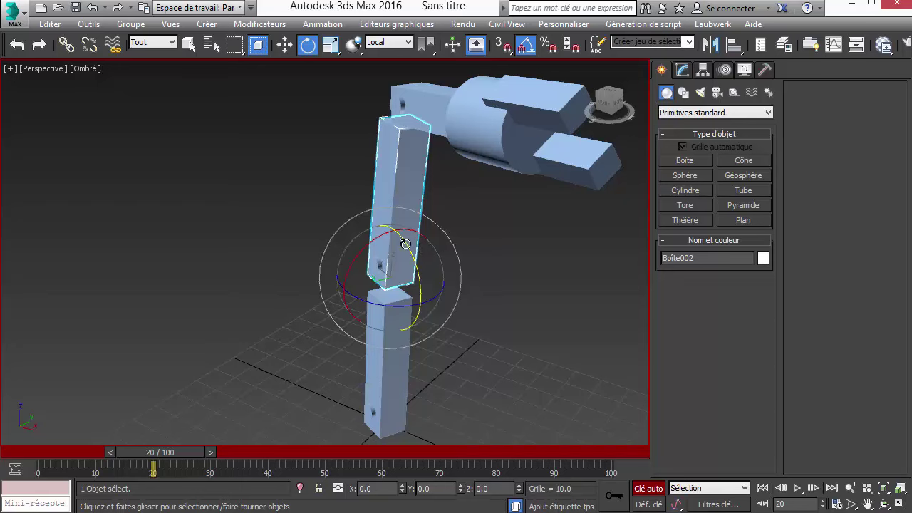
left_click_drag(405, 244, 421, 295)
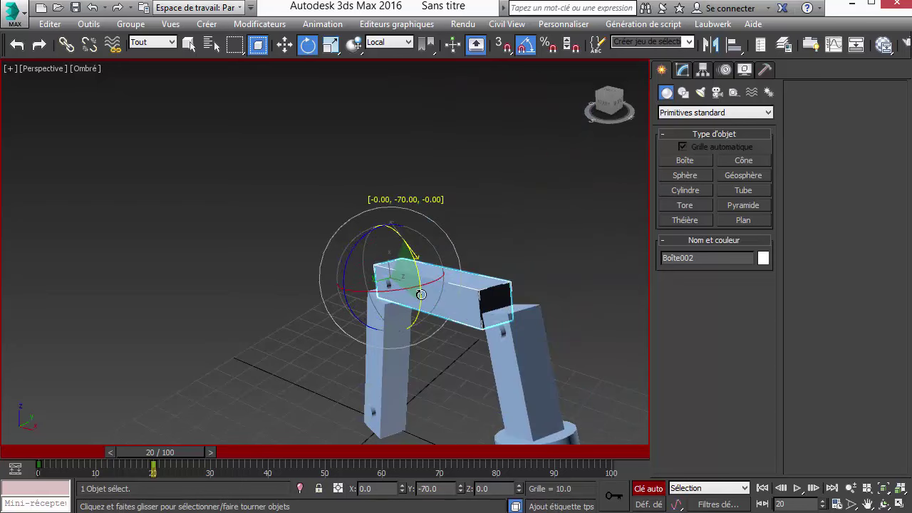
- Copy Boîte002's keys to frames 31 and 47, preview, and delete the frame-60 key
left_click_drag(153, 467, 268, 476, "shift")
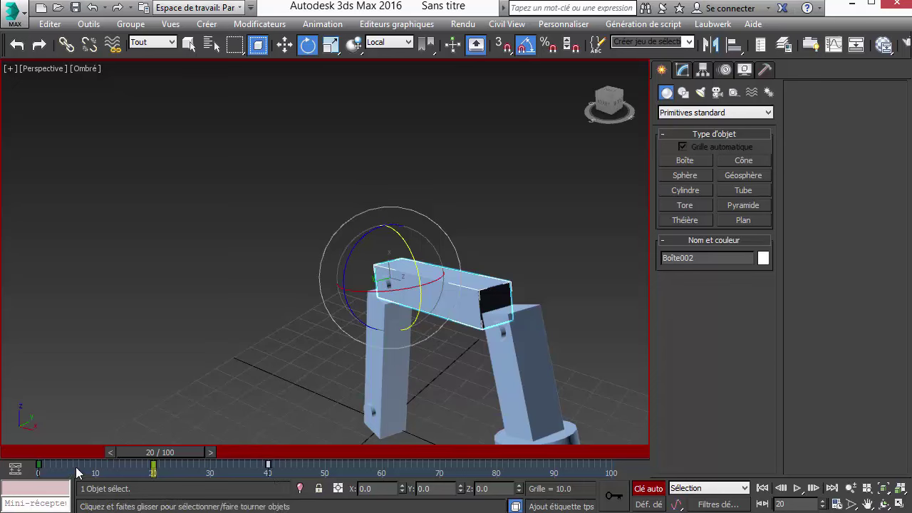
left_click_drag(43, 470, 381, 472, "shift")
left_click_drag(177, 456, 395, 454)
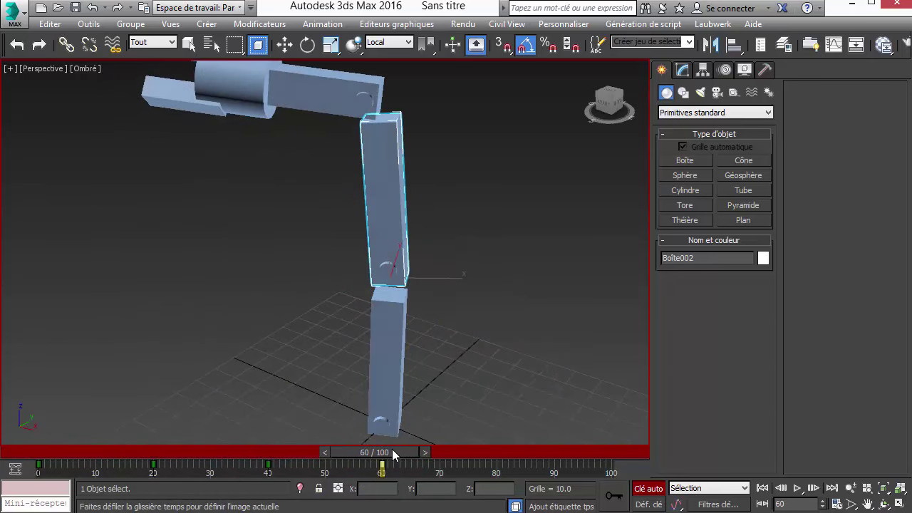
key("e")
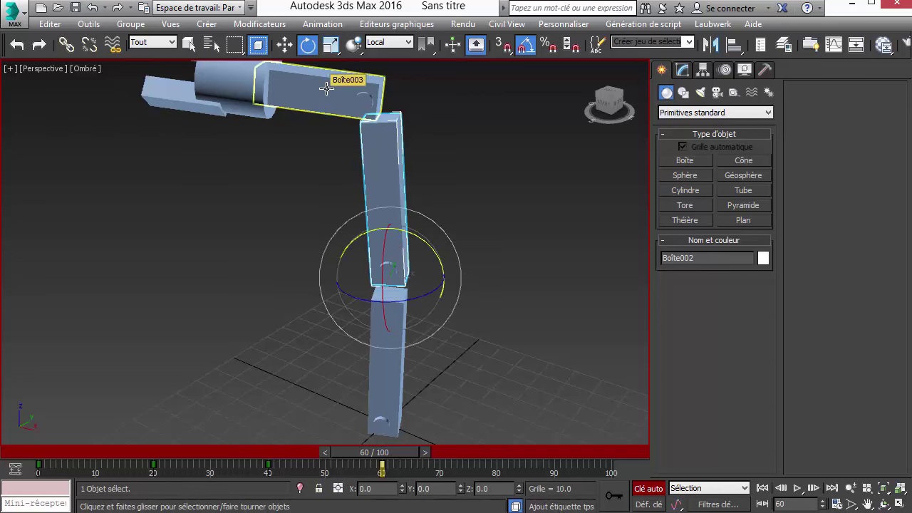
mouse_move(374, 453)
left_mouse_down()
mouse_move(38, 456)
mouse_move(124, 468)
mouse_move(397, 472)
mouse_move(274, 472)
mouse_move(288, 468)
left_mouse_up()
key("e")
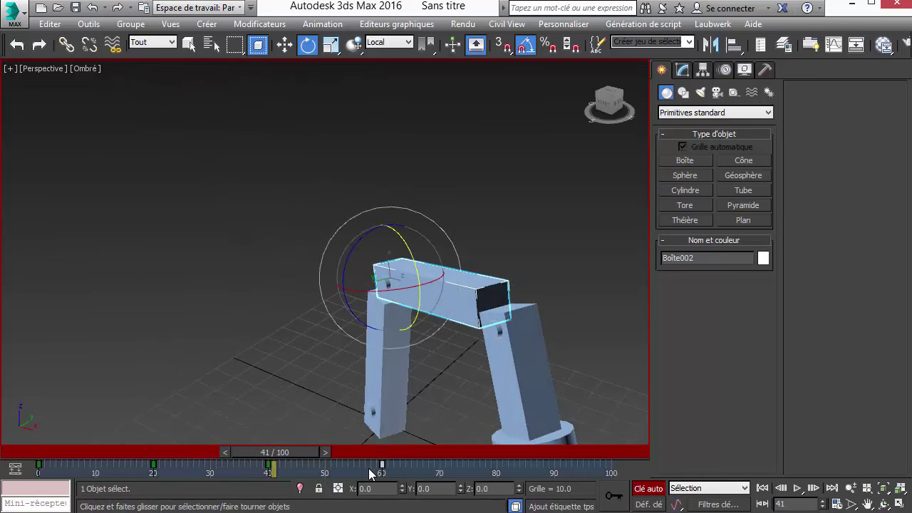
key("Delete")
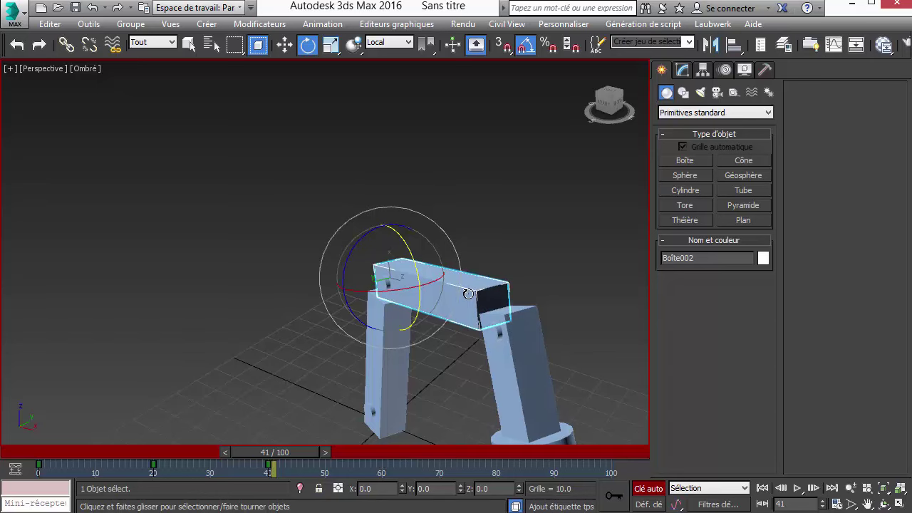
- Delete the lower pillar Boîte001's key at frame 60 and preview the motion
left_click(367, 397)
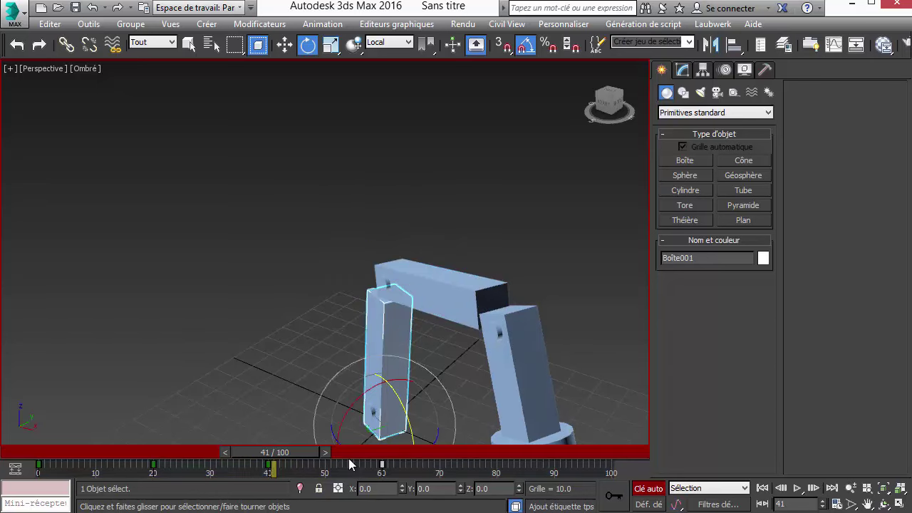
left_click_drag(398, 470, 369, 477)
key("Delete")
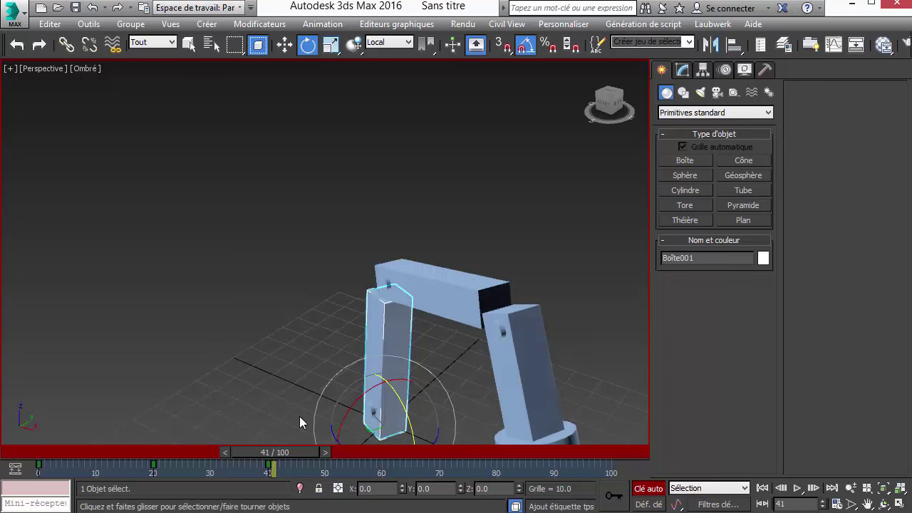
left_click_drag(312, 456, 180, 452)
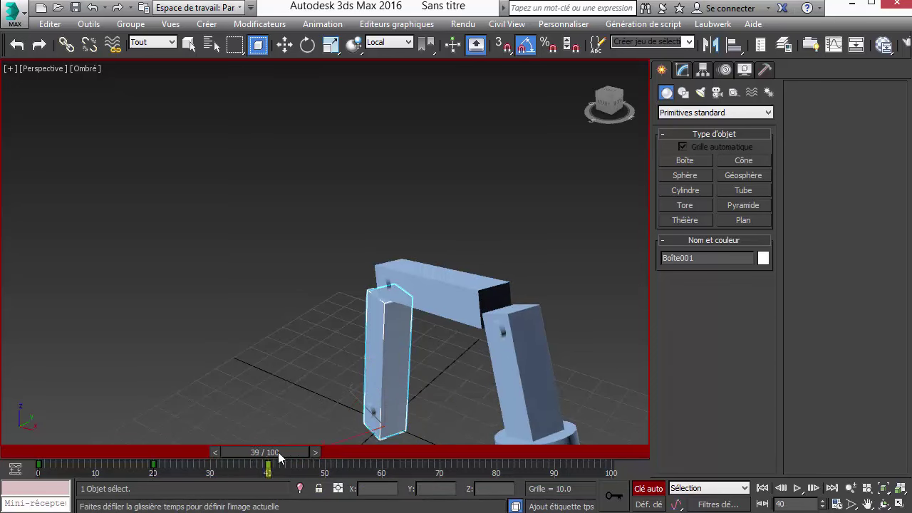
- Raise the upper arm box Boîte003 65° to horizontal at frame 60
left_click_drag(242, 484, 309, 491)
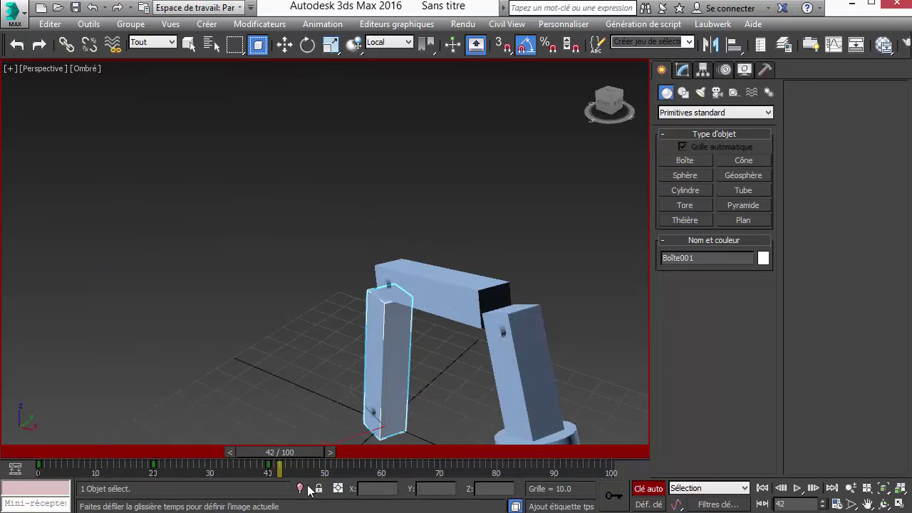
key("comma")
key("comma")
key("e")
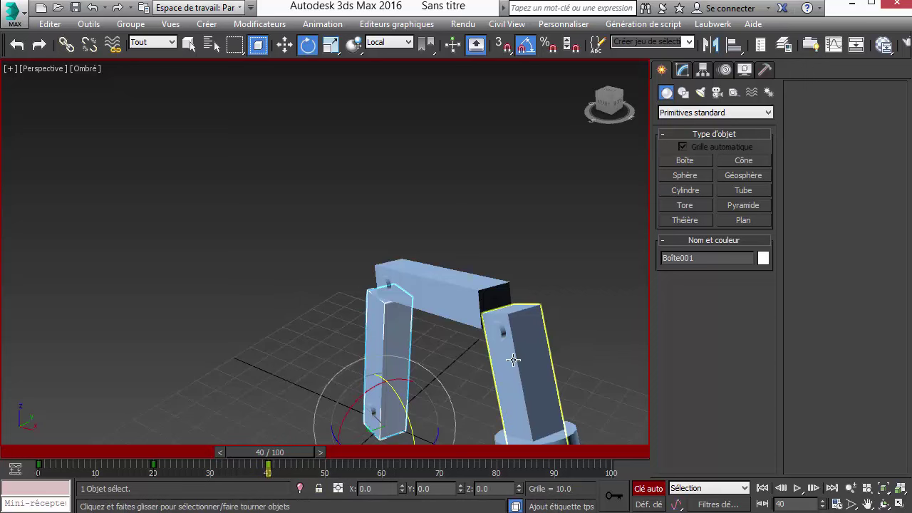
left_click(522, 364)
mouse_move(522, 365)
middle_mouse_down()
mouse_move(245, 291)
mouse_move(325, 298)
middle_mouse_up()
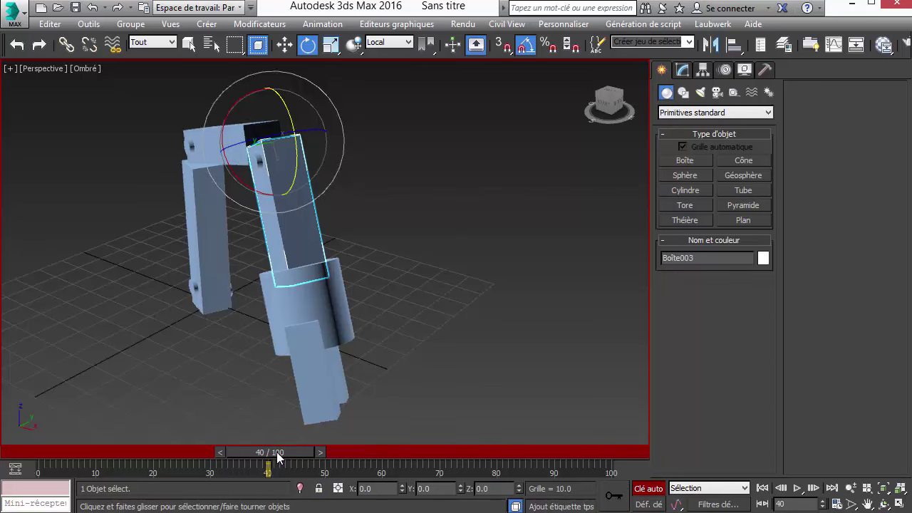
left_click_drag(277, 454, 384, 453)
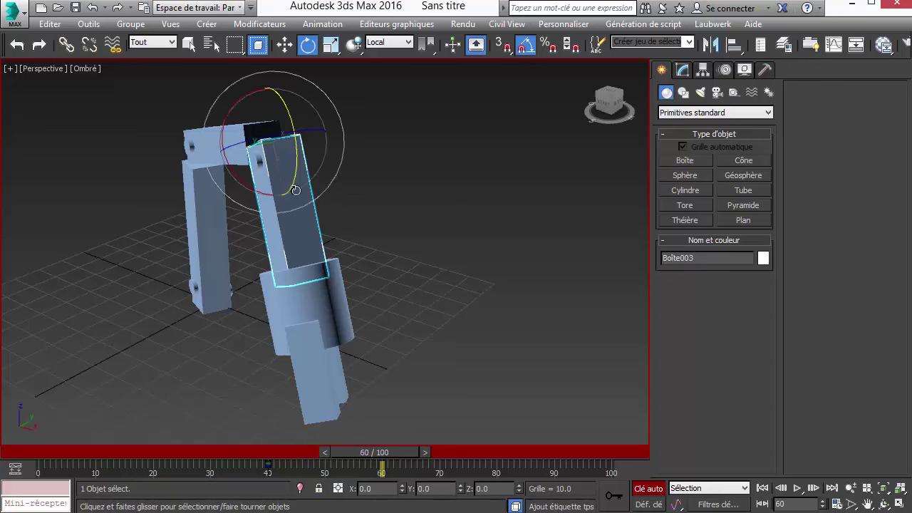
mouse_move(283, 106)
left_mouse_down()
mouse_move(281, 57)
mouse_move(282, 106)
left_mouse_up()
left_click(336, 208)
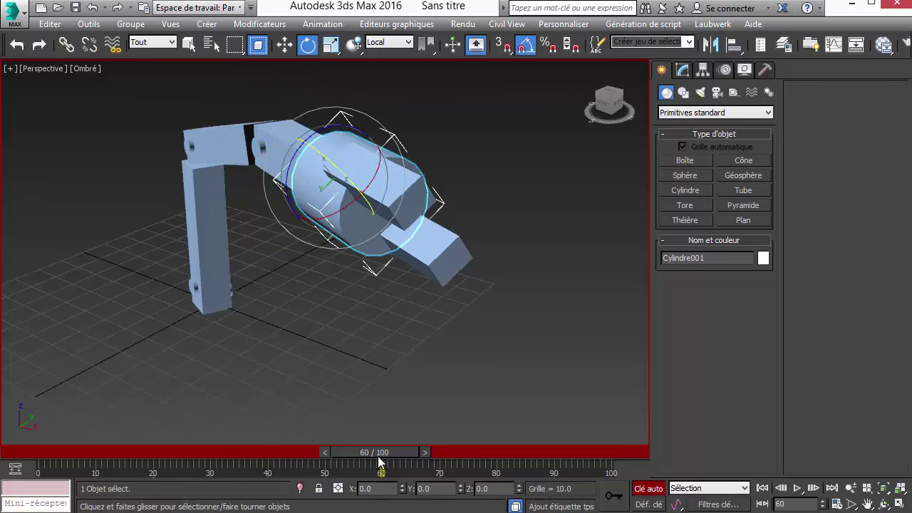
- Spin Cylindre001 415° around its axis at frame 80 and preview the spin
left_click_drag(380, 458, 485, 456)
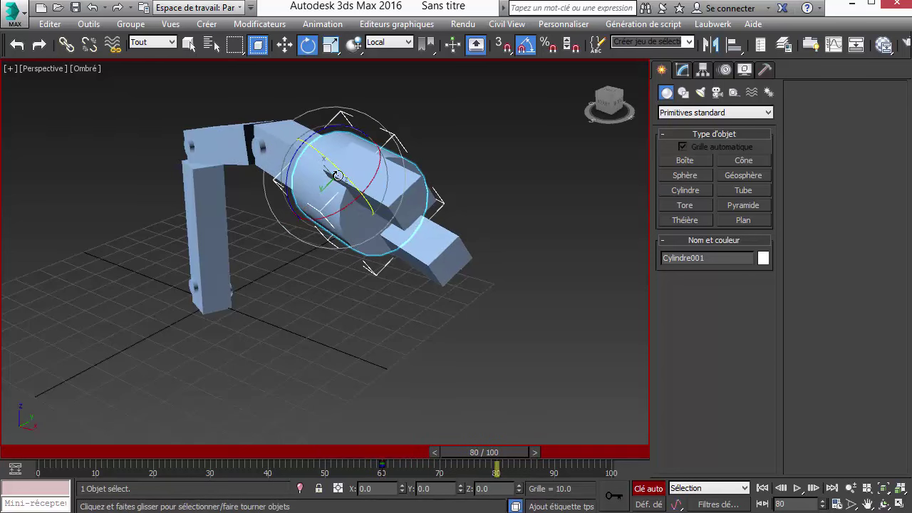
mouse_move(319, 127)
left_mouse_down()
mouse_move(68, 282)
mouse_move(106, 382)
left_mouse_up()
mouse_move(434, 465)
left_mouse_down()
mouse_move(61, 473)
mouse_move(3, 463)
mouse_move(490, 453)
mouse_move(62, 462)
mouse_move(29, 453)
left_mouse_up()
key("e")
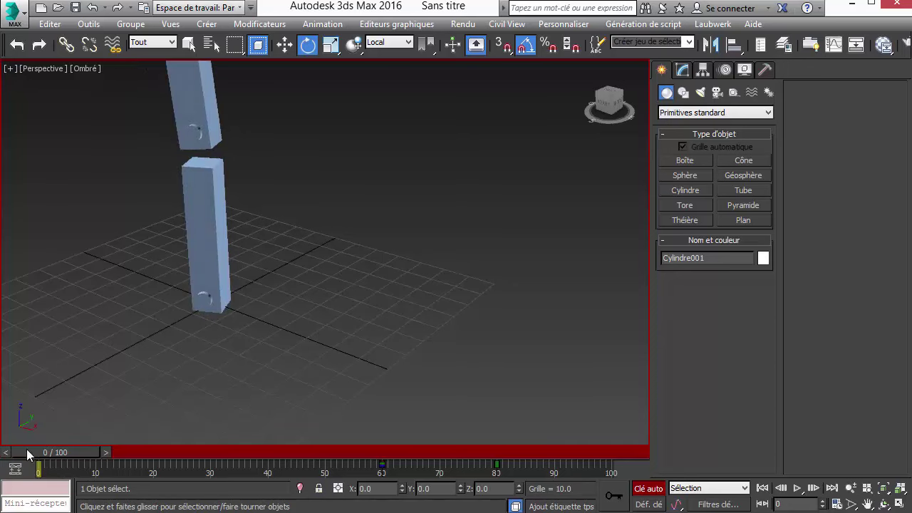
- Pan, zoom and orbit to inspect the gripper, upper arm Boîte003 and pillar Boîte001
middle_click_drag(166, 278, 287, 361)
scroll(291, 336, "down", 3)
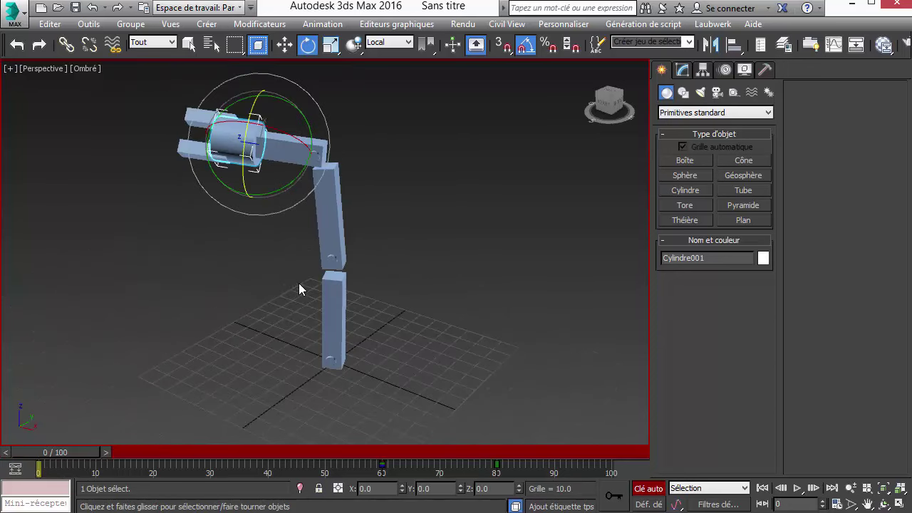
middle_click_drag(299, 290, 325, 304)
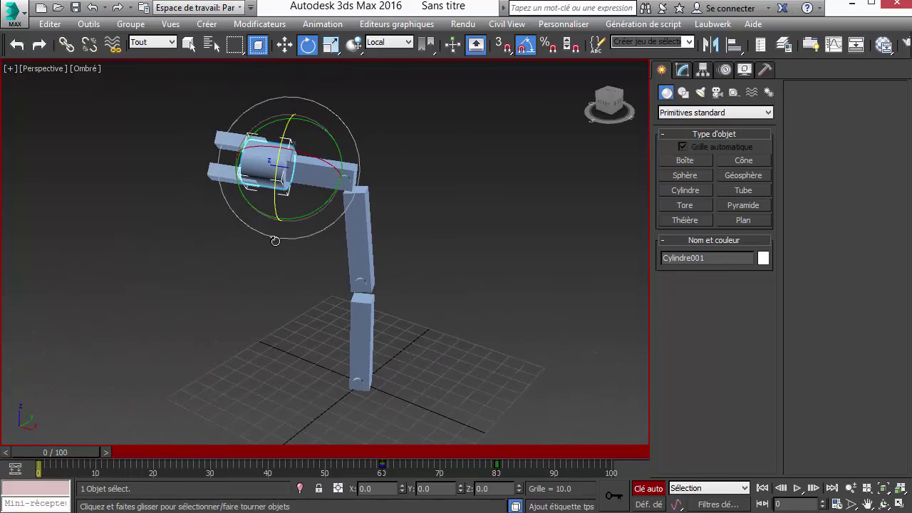
mouse_move(261, 279)
middle_mouse_down("alt")
mouse_move(421, 328)
mouse_move(570, 263)
mouse_move(332, 253)
middle_mouse_up("alt")
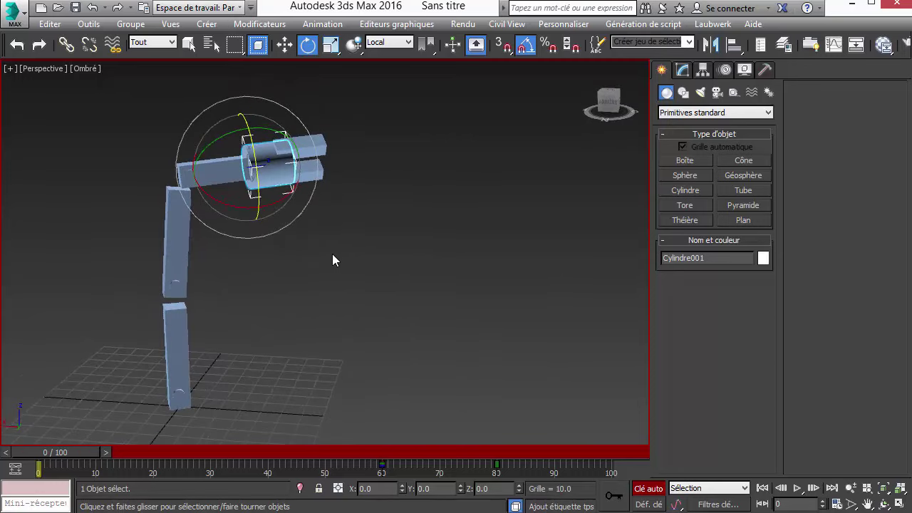
key("z")
mouse_move(384, 235)
middle_mouse_down("alt")
mouse_move(254, 240)
mouse_move(187, 352)
mouse_move(433, 316)
middle_mouse_up("alt")
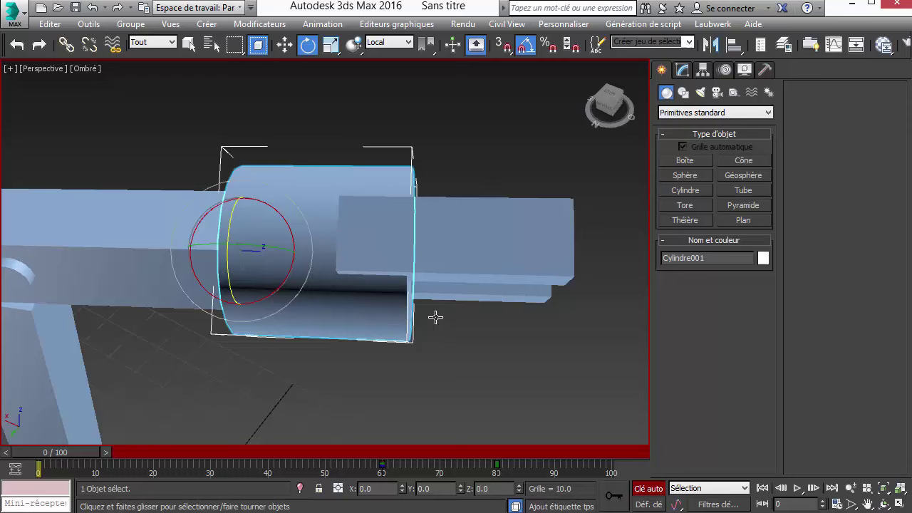
left_click(92, 299)
key("z")
left_click(207, 392)
middle_click_drag(206, 392, 311, 415, "alt")
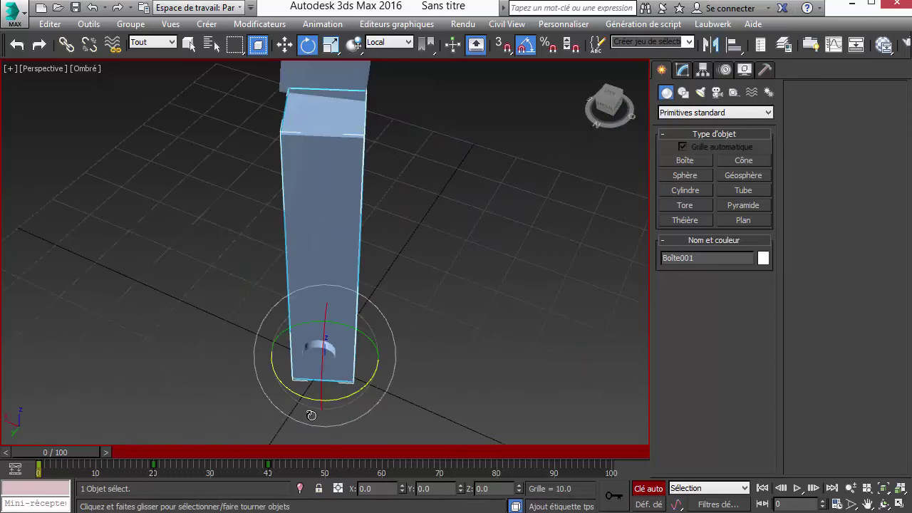
middle_click_drag(383, 386, 484, 420, "alt")
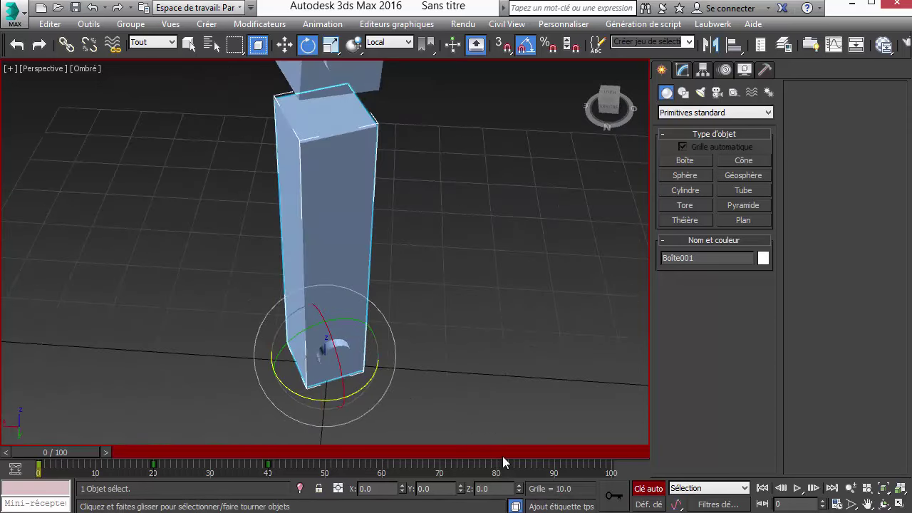
- Turn off Auto Key and scrub the time slider to review the arm's motion
left_click(648, 489)
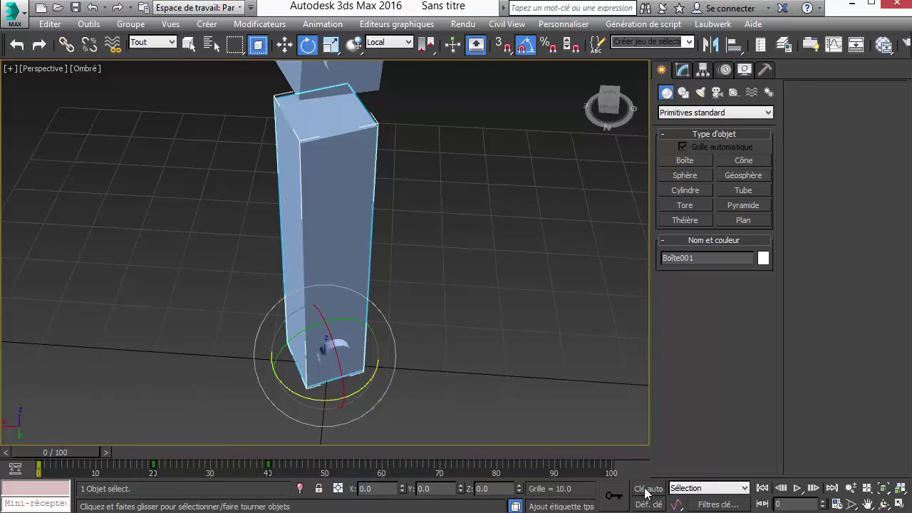
mouse_move(229, 326)
middle_mouse_down()
mouse_move(350, 264)
mouse_move(168, 303)
middle_mouse_up()
scroll(227, 326, "down", 4)
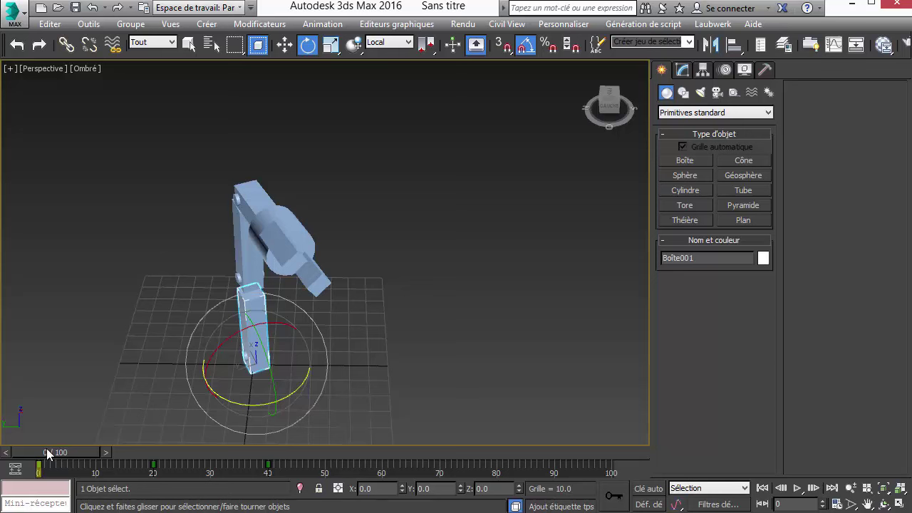
mouse_move(48, 455)
left_mouse_down()
mouse_move(474, 454)
mouse_move(13, 472)
left_mouse_up()
mouse_move(64, 487)
left_mouse_down()
mouse_move(402, 496)
mouse_move(18, 498)
mouse_move(385, 487)
mouse_move(48, 483)
left_mouse_up()
key("e")
- Choose Reset from the application menu to start clearing the scene
middle_click_drag(377, 367, 356, 272)
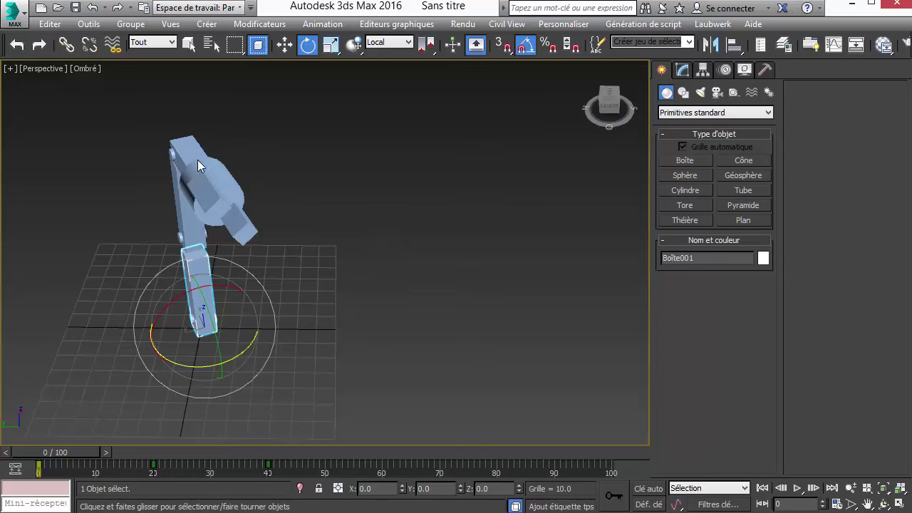
left_click(16, 13)
left_click(43, 76)
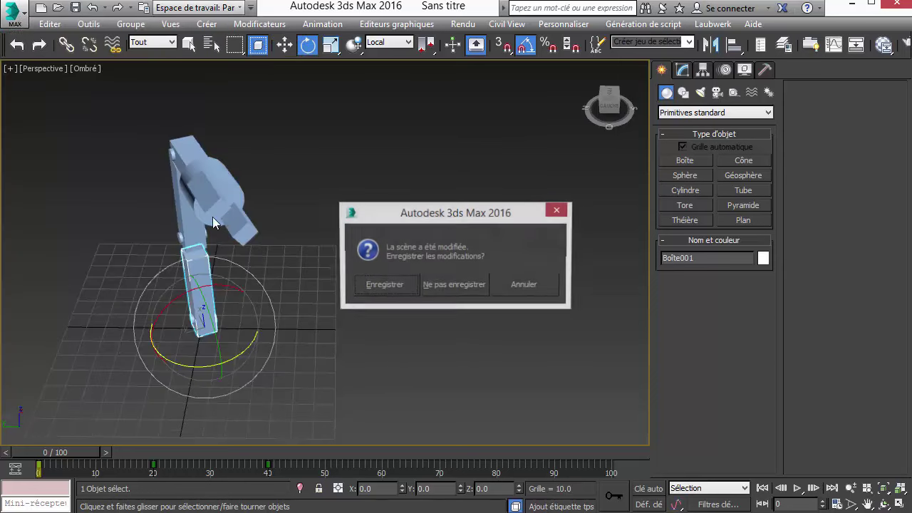
- Reset without saving, then draw one tall Box primitive, Boîte001, on the empty grid
left_click(439, 285)
left_click(399, 288)
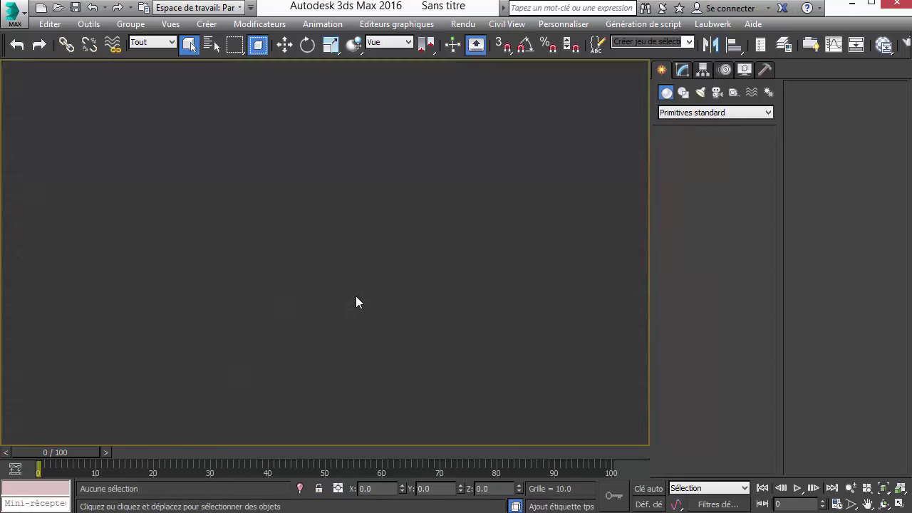
left_click(691, 160)
middle_click_drag(268, 252, 321, 342)
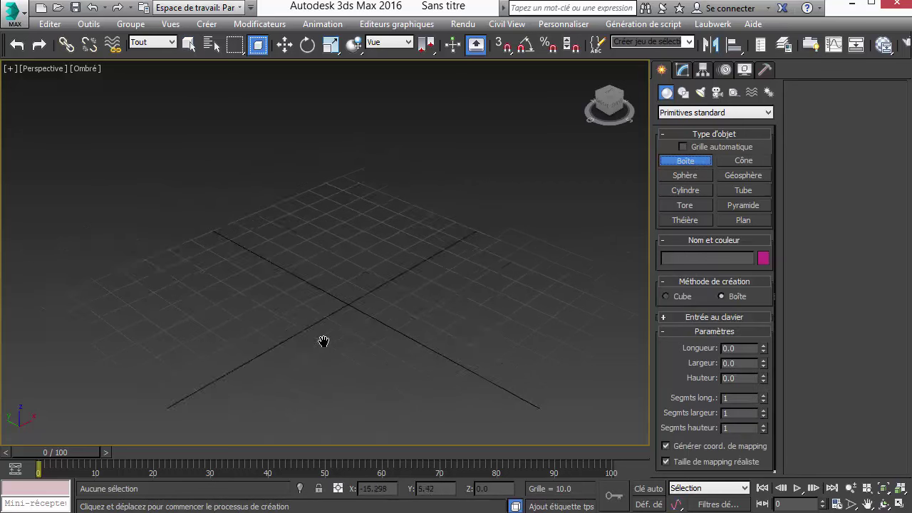
left_click_drag(275, 264, 267, 294)
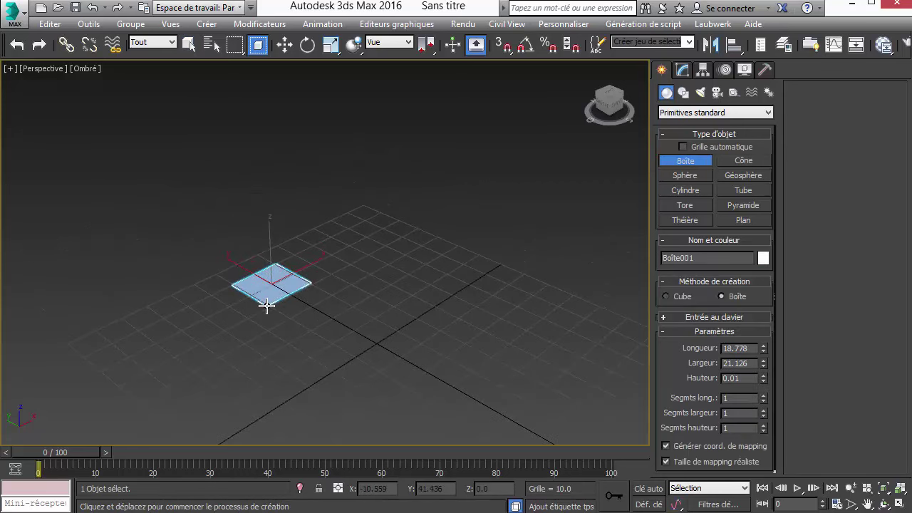
left_click(275, 134)
right_click(324, 184)
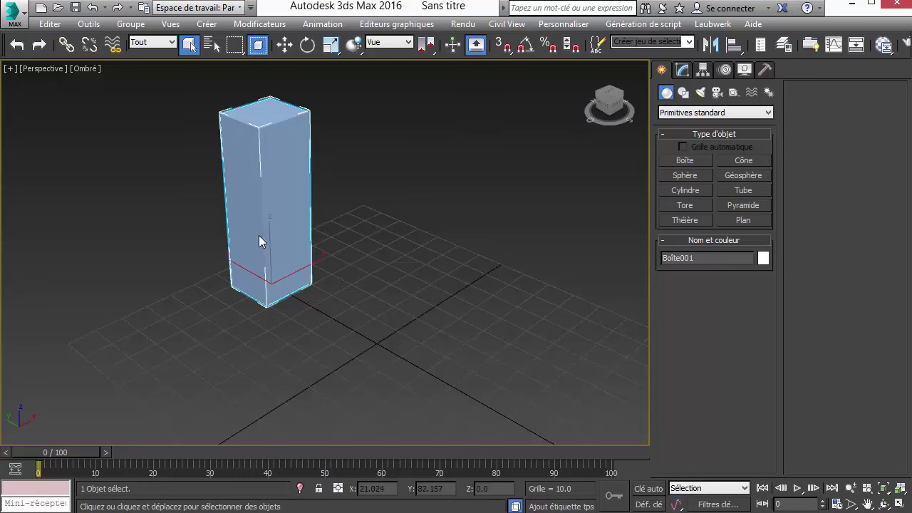
key("e")
right_click(331, 270)
- Shift-clone the box as 4 instances, giving a row of Boîte001 through Boîte005
left_click(336, 281)
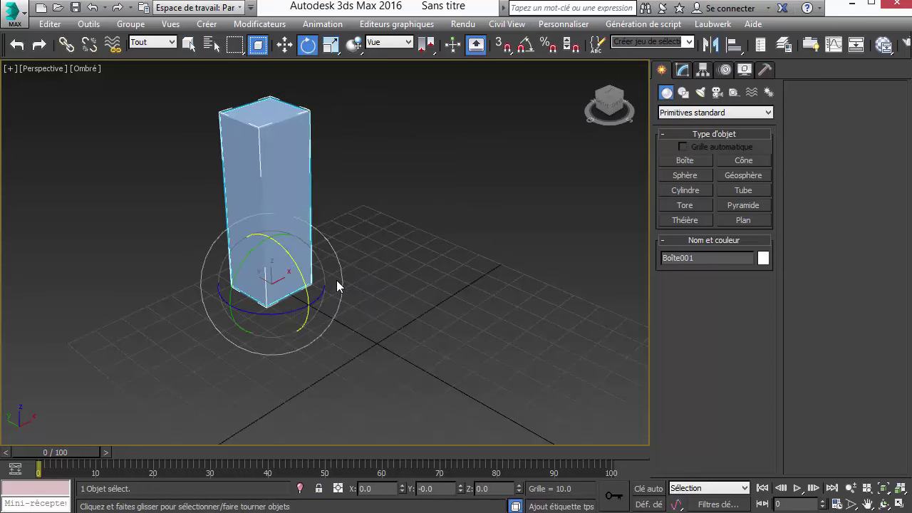
left_click_drag(268, 288, 341, 327, "shift")
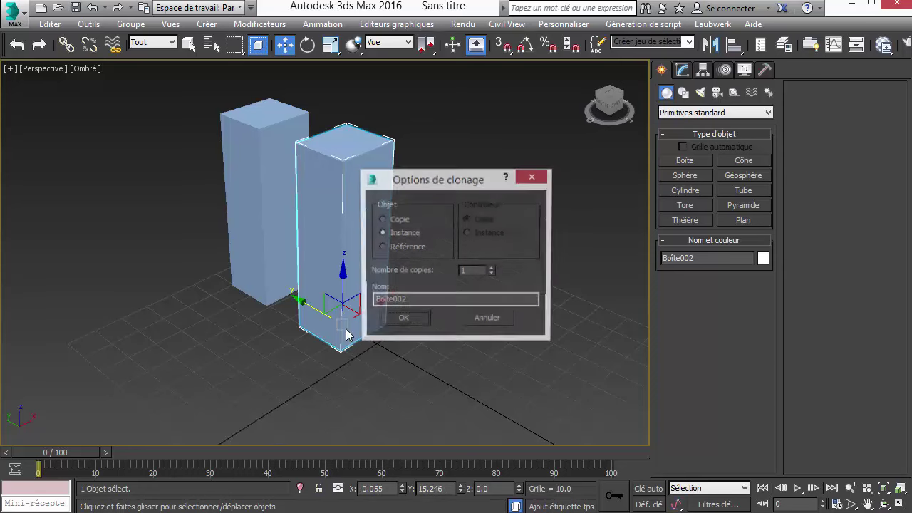
left_click(491, 269)
left_click(491, 269)
left_click(415, 319)
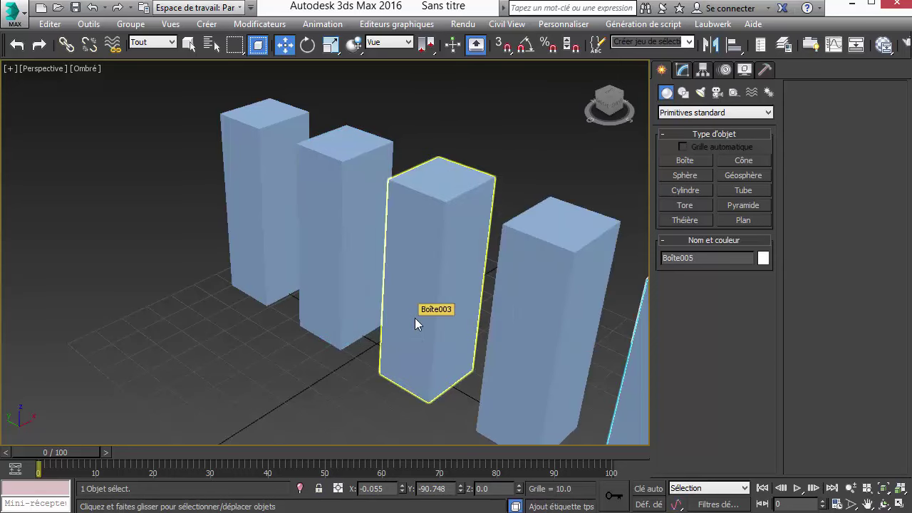
key("ctrl+z")
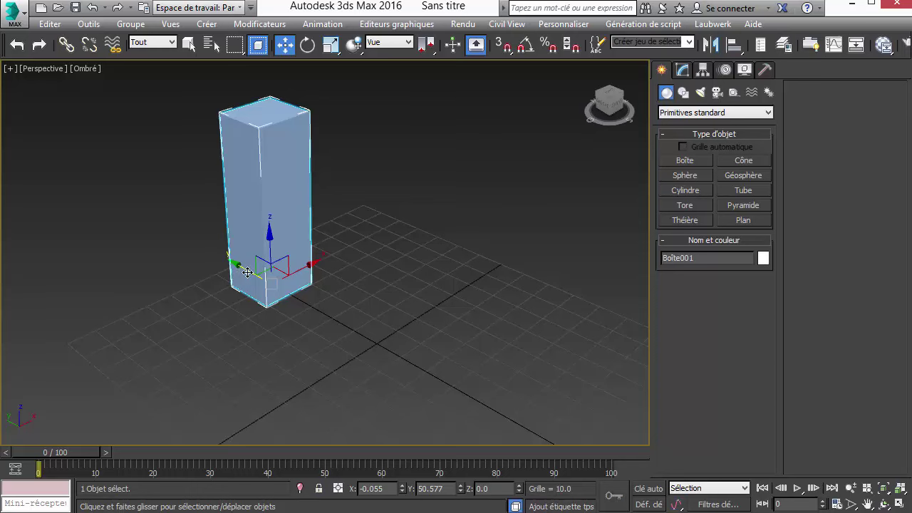
left_click_drag(233, 274, 310, 325, "shift")
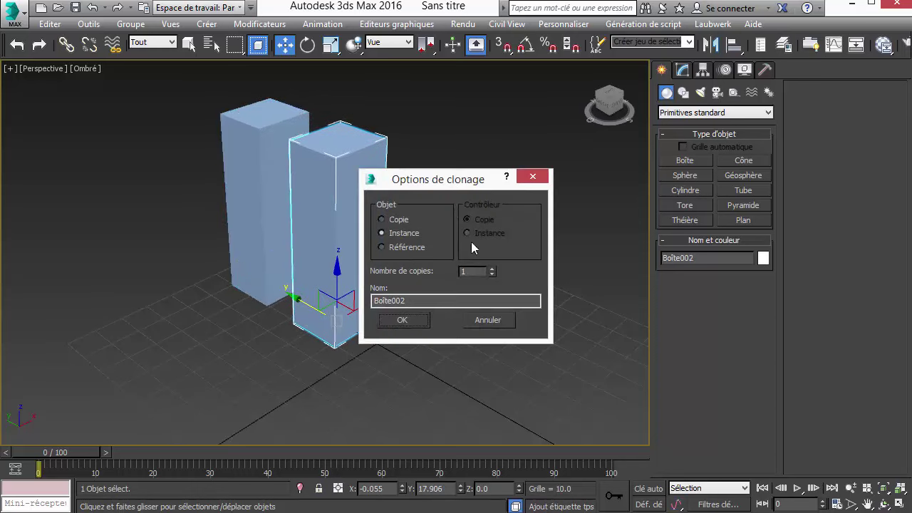
left_click(492, 269)
left_click(492, 268)
left_click(491, 268)
left_click(403, 321)
mouse_move(403, 320)
middle_mouse_down("alt")
mouse_move(311, 309)
mouse_move(418, 299)
mouse_move(462, 274)
mouse_move(456, 252)
middle_mouse_up("alt")
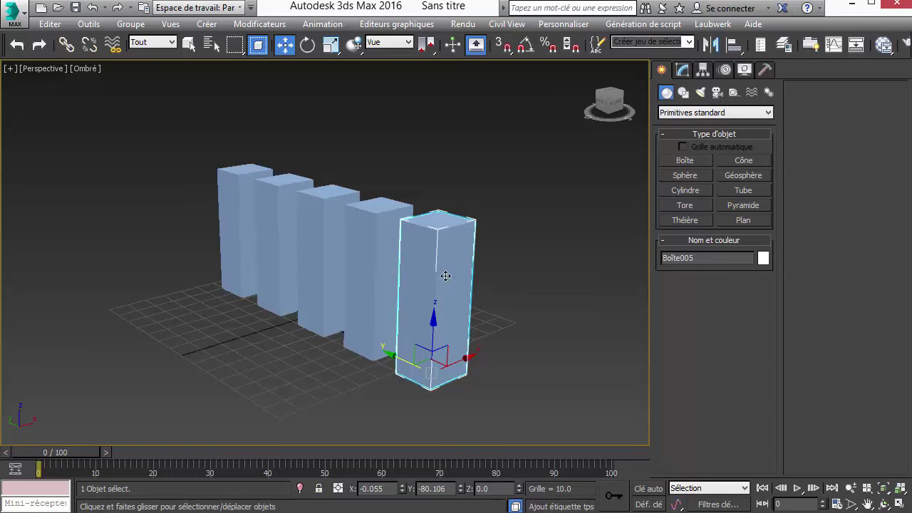
- Set the box height to 75.417 and shade the viewport Realistic with Edged Faces
left_click(683, 70)
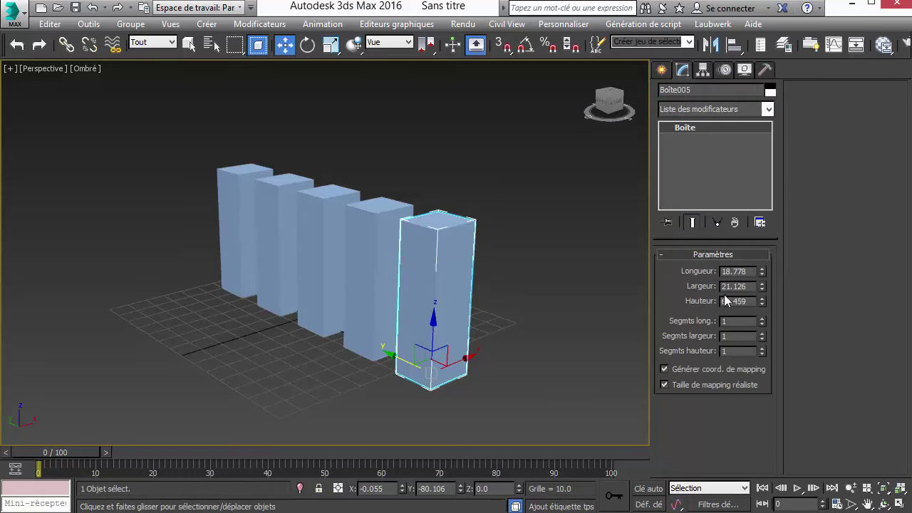
mouse_move(762, 305)
left_mouse_down()
mouse_move(760, 321)
mouse_move(762, 288)
left_mouse_up()
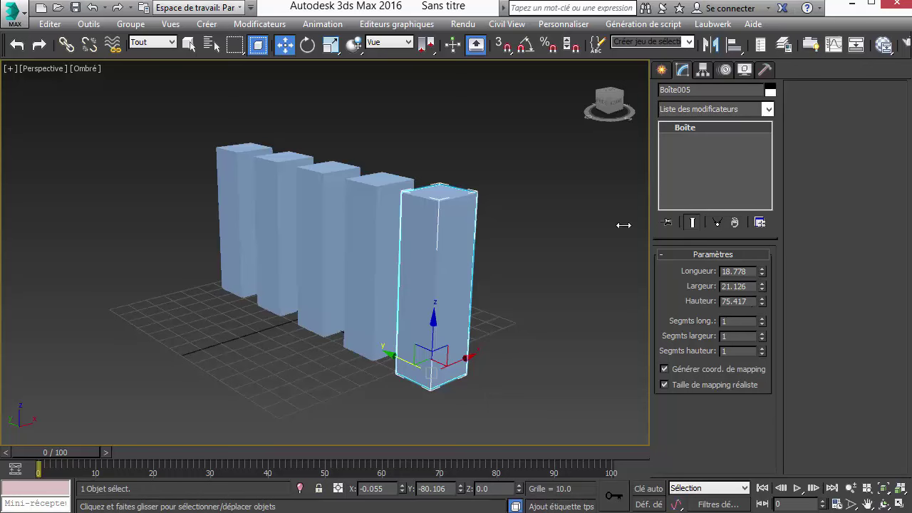
left_click(78, 69)
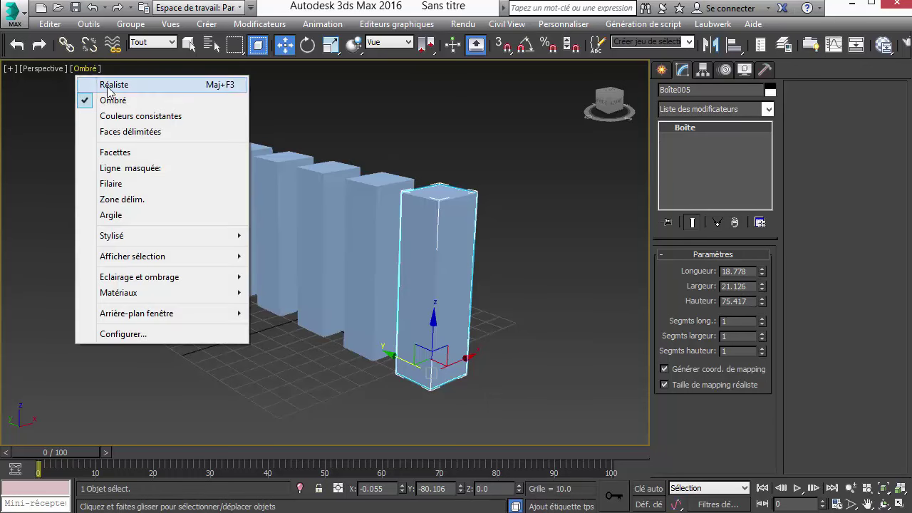
left_click(89, 83)
left_click(88, 70)
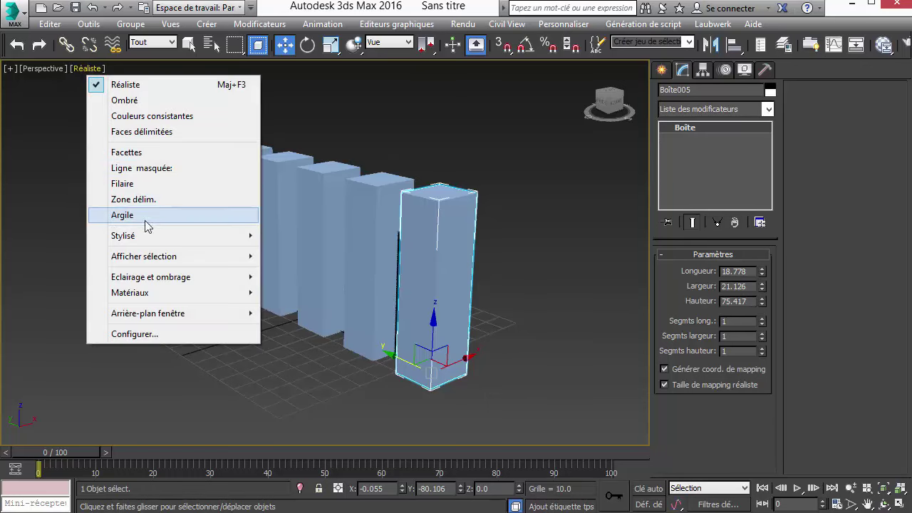
mouse_move(126, 152)
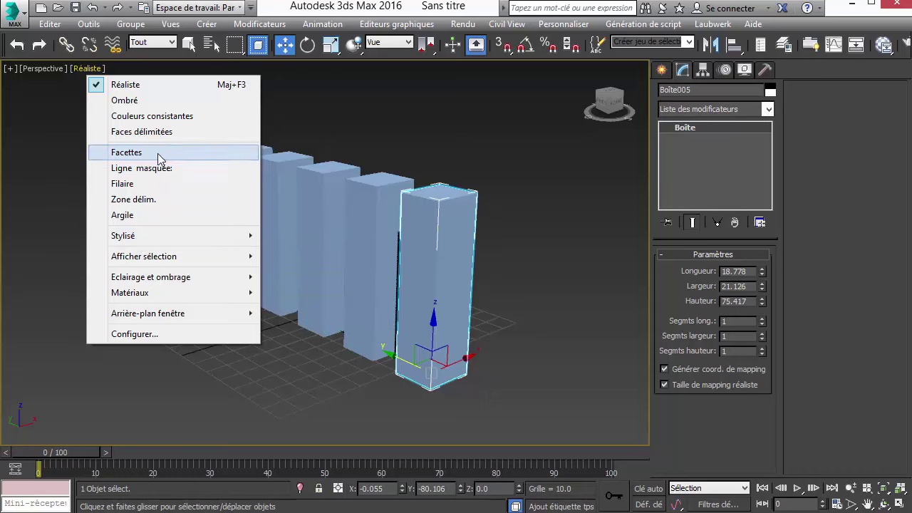
left_click(174, 133)
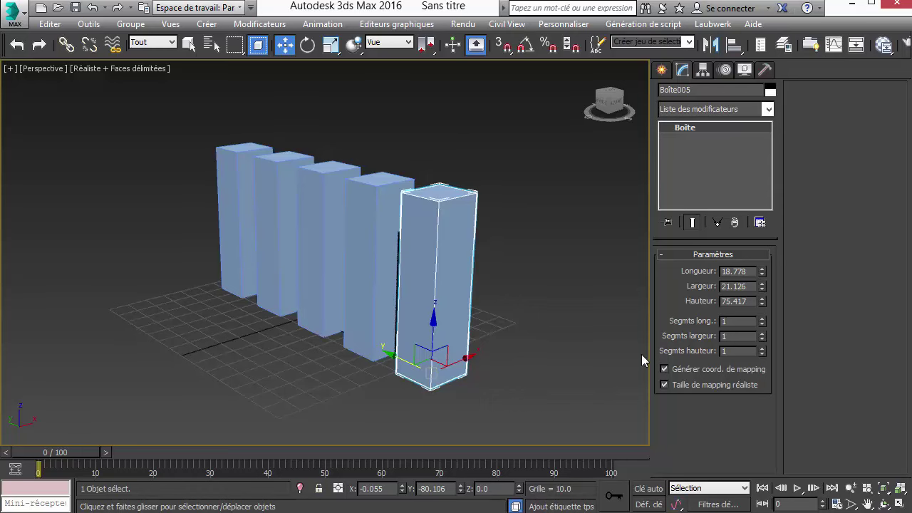
- Raise the boxes' Height Segments to 10
left_click(763, 347)
left_click(762, 347)
left_click(763, 347)
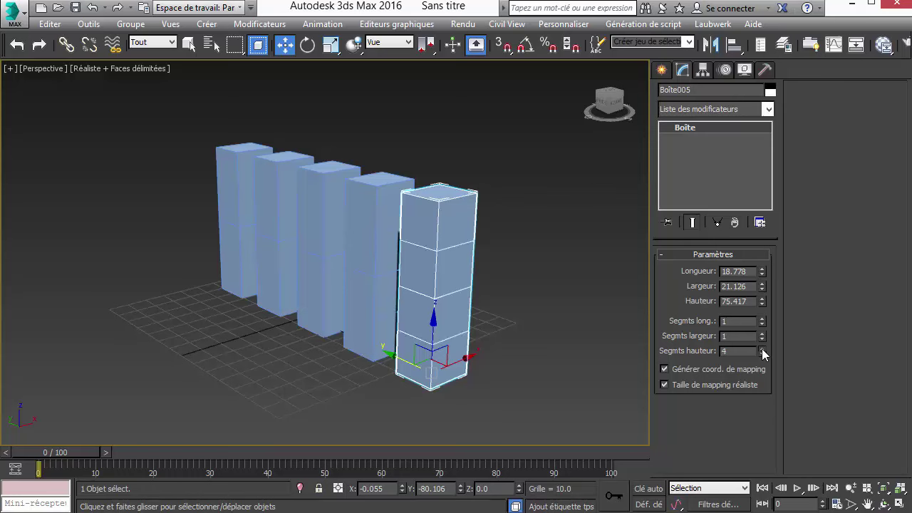
left_click(763, 347)
left_click(762, 347)
left_click(763, 347)
left_click(763, 347)
left_click(762, 348)
left_click(762, 347)
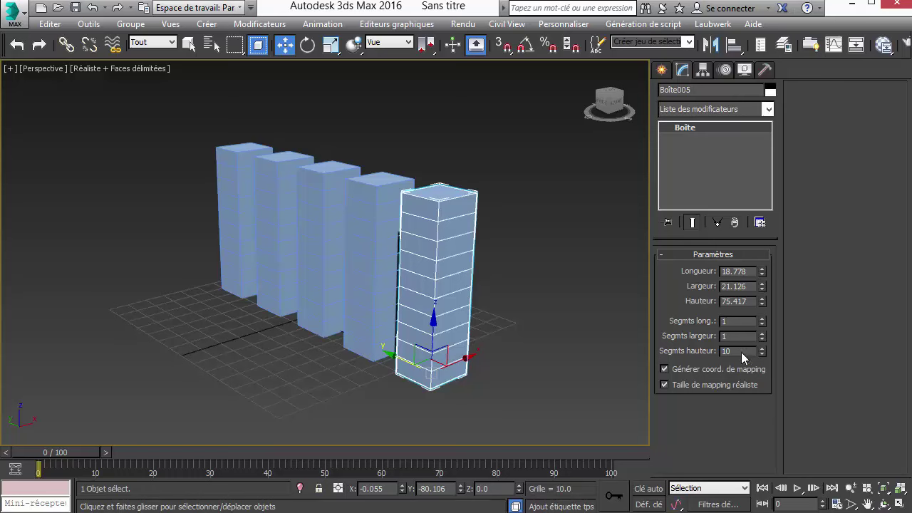
- Add a Courbure (Bend) modifier with Angle 180
left_click(769, 110)
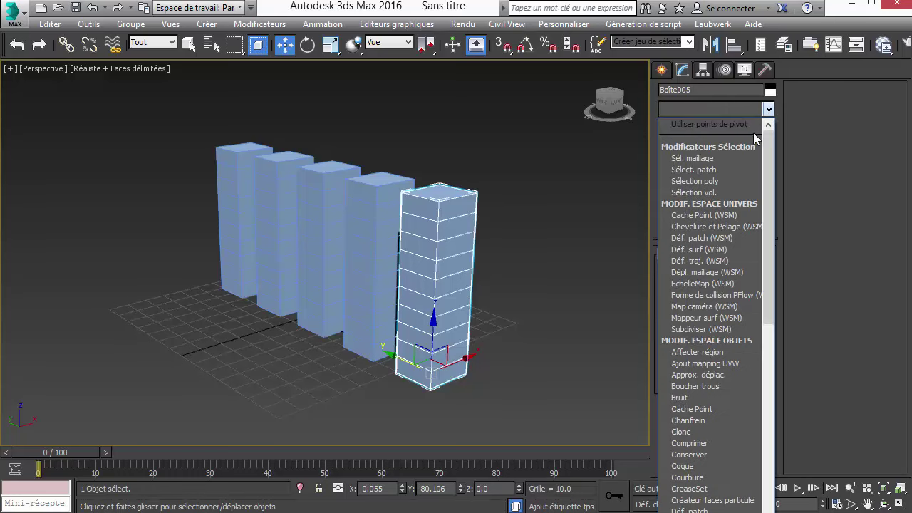
scroll(752, 134, "down", 1)
scroll(753, 135, "down", 2)
scroll(727, 214, "down", 1)
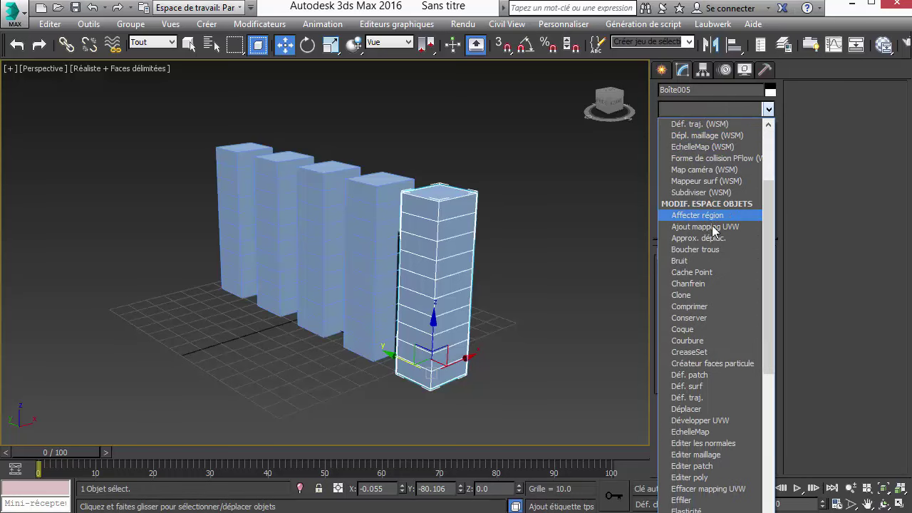
left_click(707, 342)
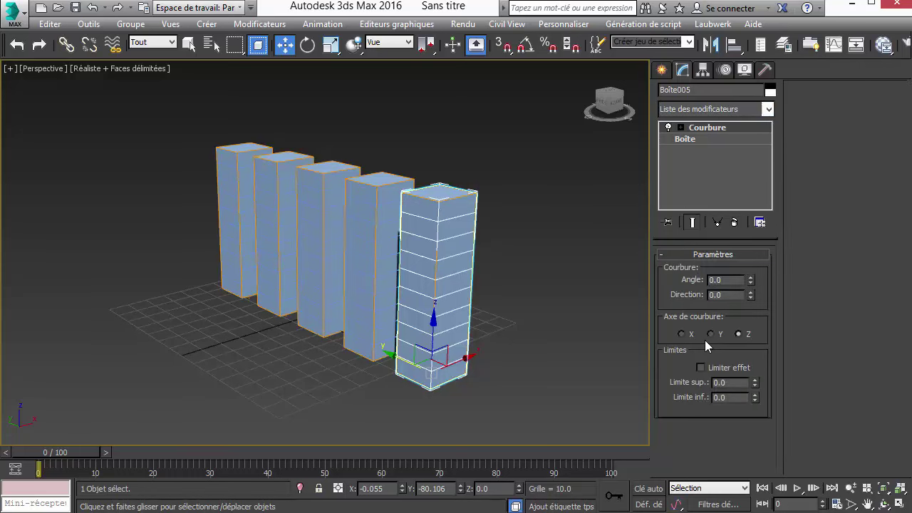
left_click_drag(750, 279, 808, 29)
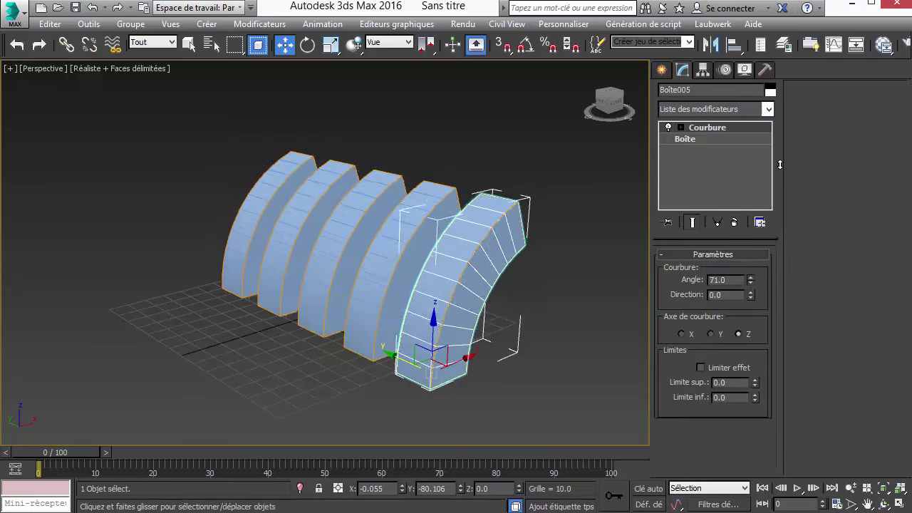
mouse_move(811, 23)
left_mouse_down()
mouse_move(691, 411)
mouse_move(769, 24)
left_mouse_up()
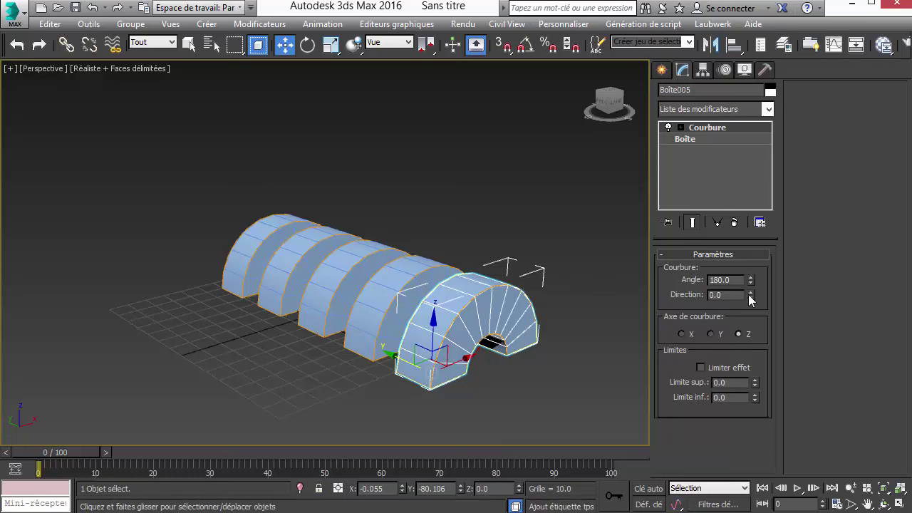
- Try a bend direction, reset it back to 0, and move to frame 20
mouse_move(753, 297)
left_mouse_down()
mouse_move(780, 182)
mouse_move(785, 216)
left_mouse_up()
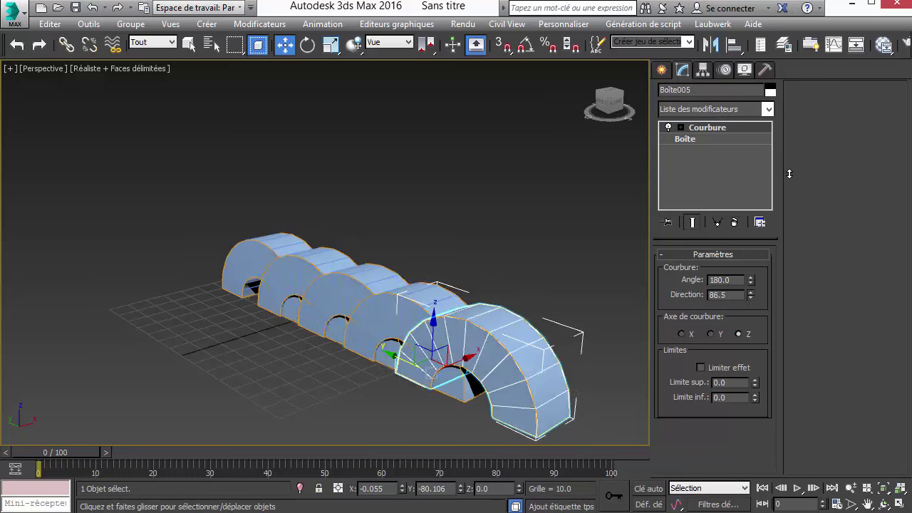
right_click(784, 216)
scroll(492, 327, "up", 2)
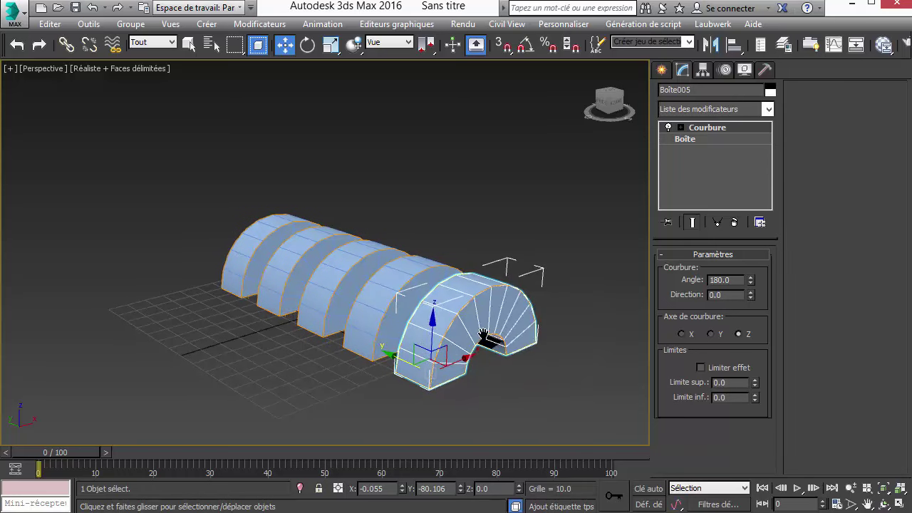
middle_click_drag(480, 315, 362, 277)
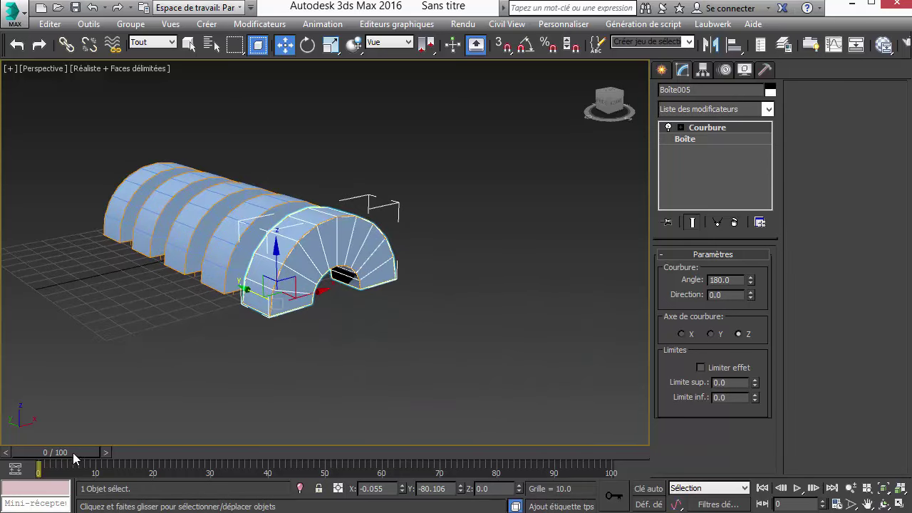
left_click_drag(74, 458, 182, 459)
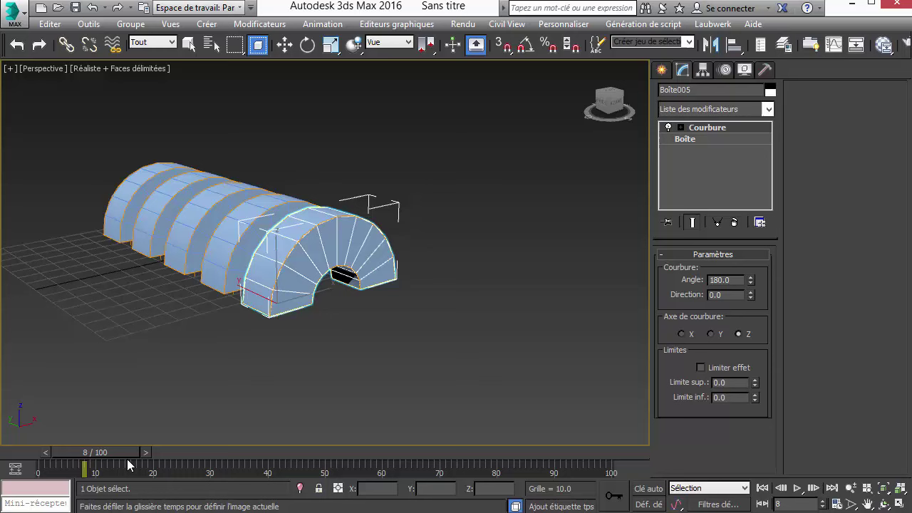
- Turn on Auto Key and reset the bend angle to 0
left_click(648, 488)
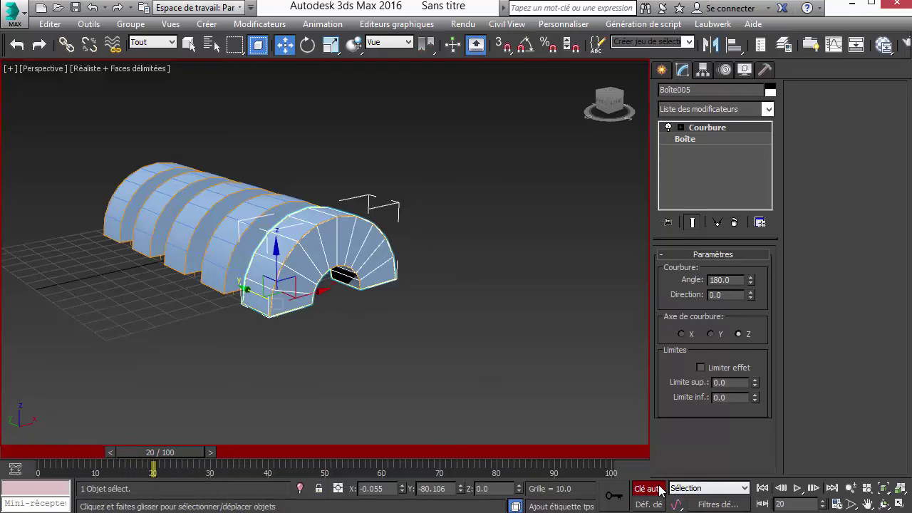
right_click(750, 278)
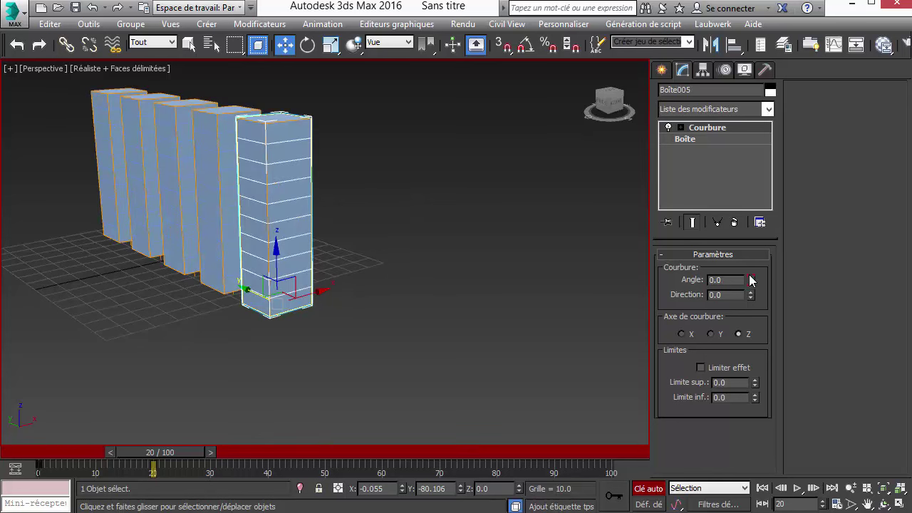
mouse_move(176, 462)
left_mouse_down()
mouse_move(38, 462)
mouse_move(178, 461)
mouse_move(38, 462)
mouse_move(171, 463)
mouse_move(57, 464)
mouse_move(290, 490)
left_mouse_up()
key("w")
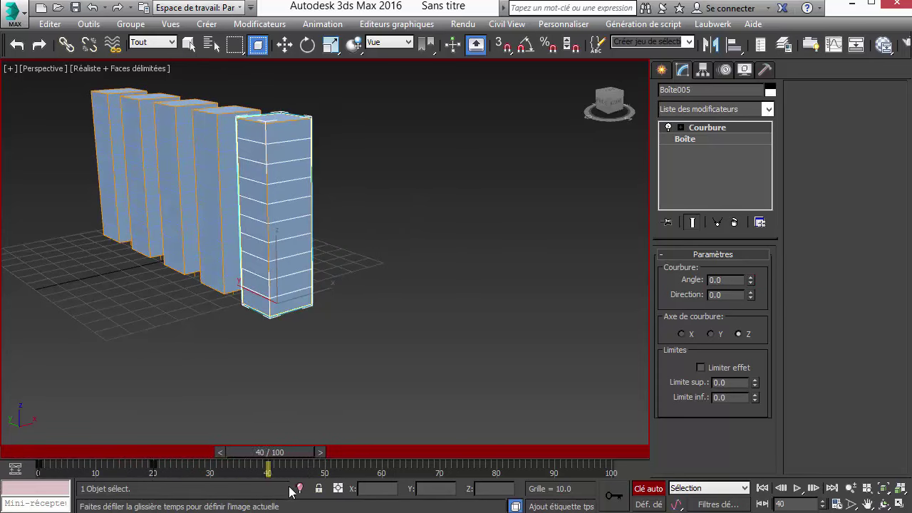
- Key the Courbure angle at 360, preview the bend, then turn Auto Key off
mouse_move(750, 279)
left_mouse_down()
mouse_move(827, 66)
mouse_move(828, 29)
left_mouse_up()
type("360")
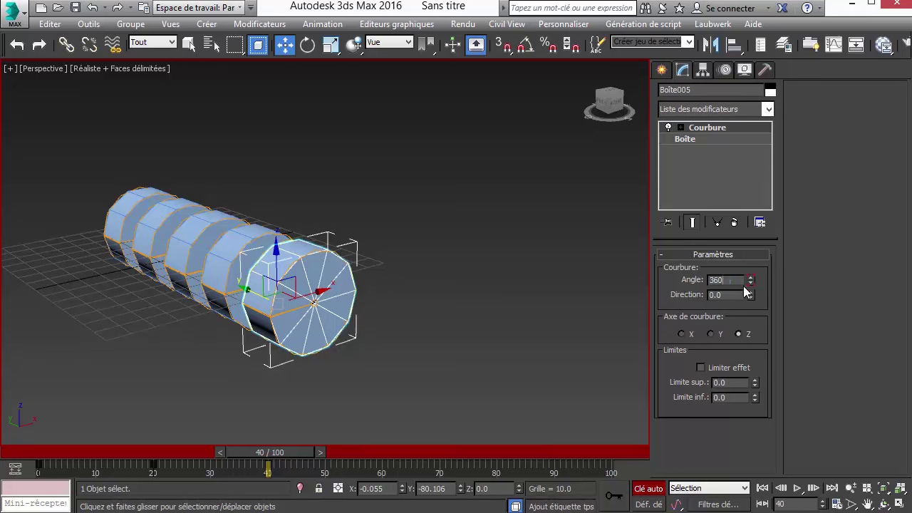
key("Return")
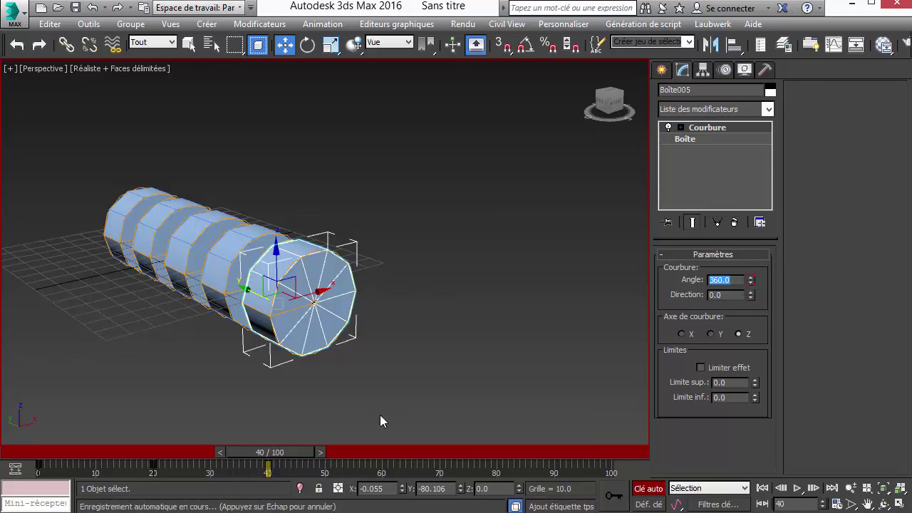
mouse_move(287, 455)
left_mouse_down()
mouse_move(185, 468)
mouse_move(37, 467)
mouse_move(257, 414)
mouse_move(286, 418)
mouse_move(21, 446)
mouse_move(350, 406)
mouse_move(333, 432)
mouse_move(227, 434)
mouse_move(233, 404)
left_mouse_up()
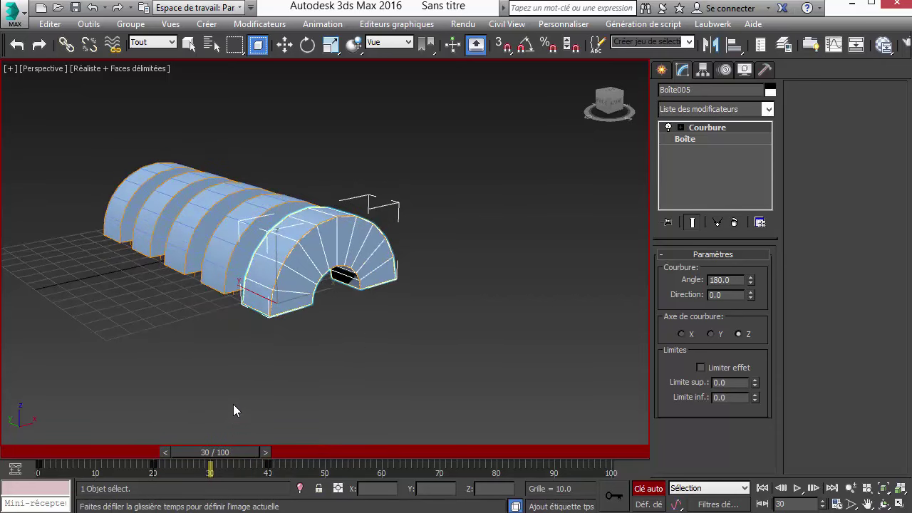
key("w")
left_click(699, 139)
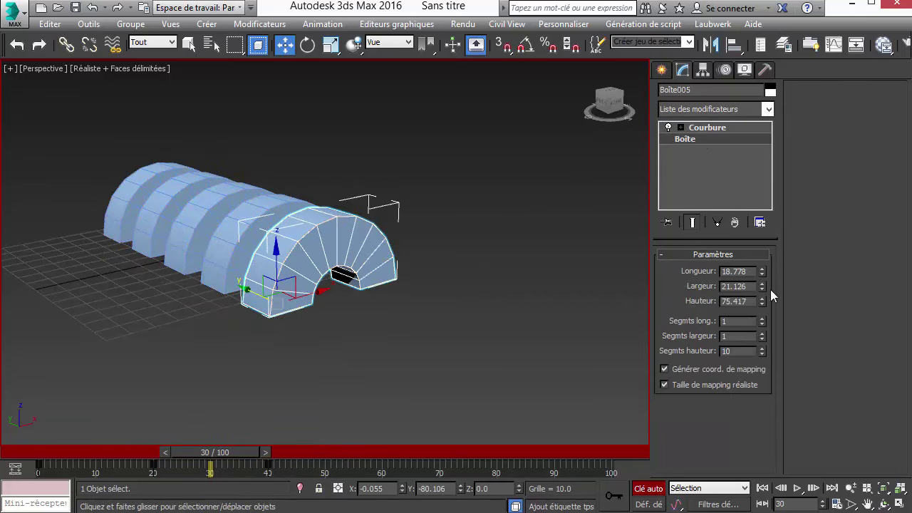
left_click(648, 489)
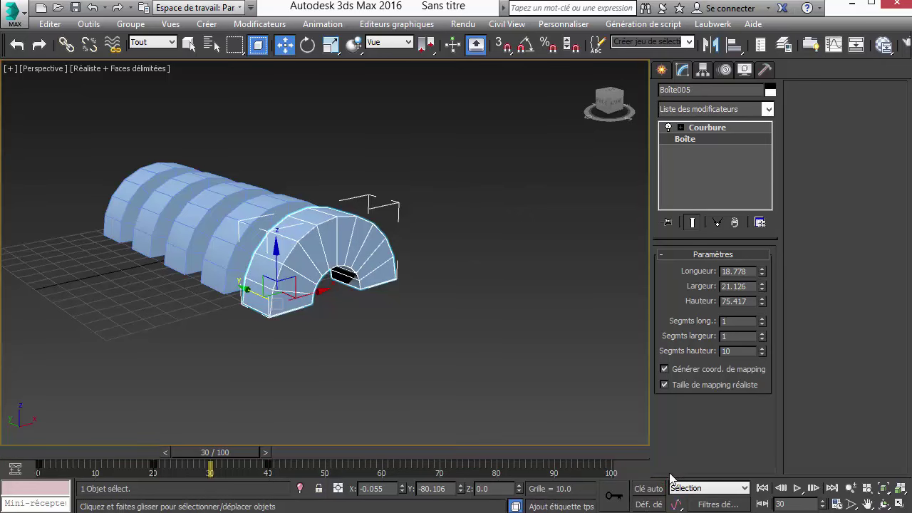
- Drop the instanced boxes' height segments to 1, raise them to 8, and scrub the bend animation
right_click(762, 355)
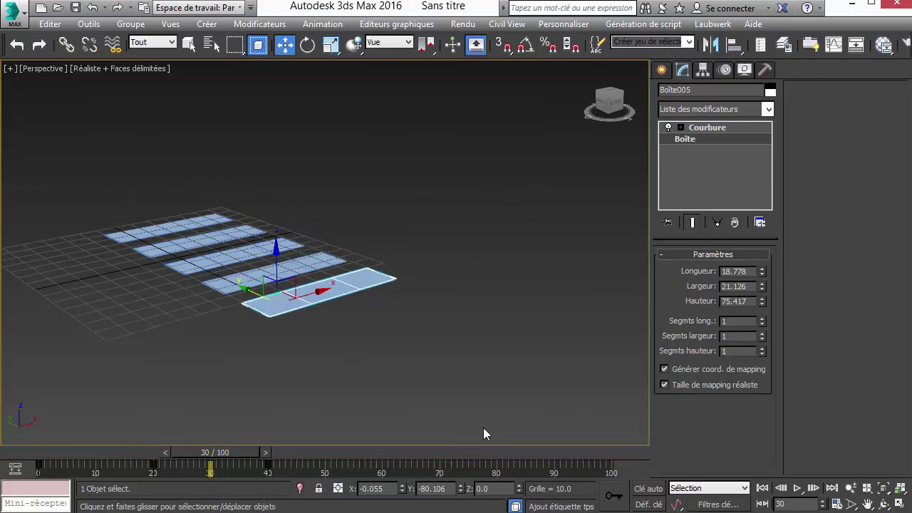
mouse_move(221, 453)
left_mouse_down()
mouse_move(76, 453)
mouse_move(285, 456)
mouse_move(43, 453)
mouse_move(163, 451)
mouse_move(226, 438)
left_mouse_up()
key("w")
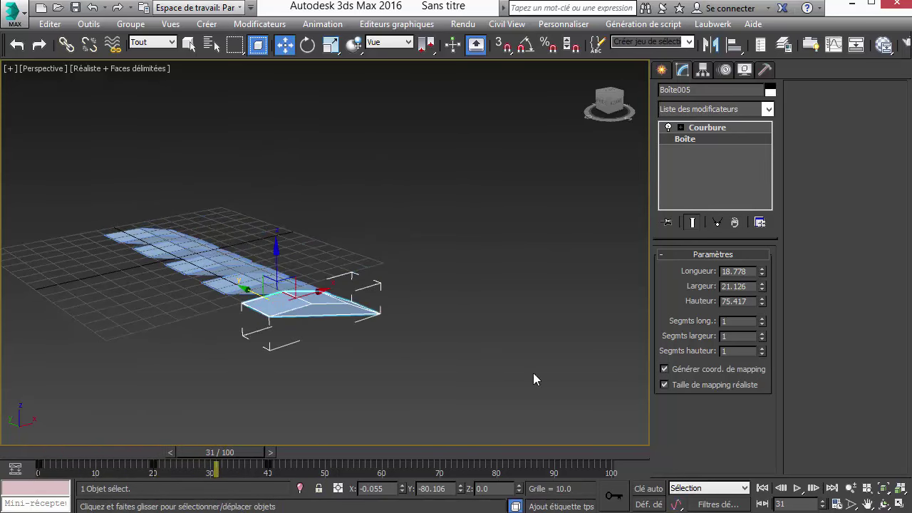
left_click(762, 348)
left_click(762, 349)
left_click(762, 349)
left_click(762, 348)
left_click(762, 349)
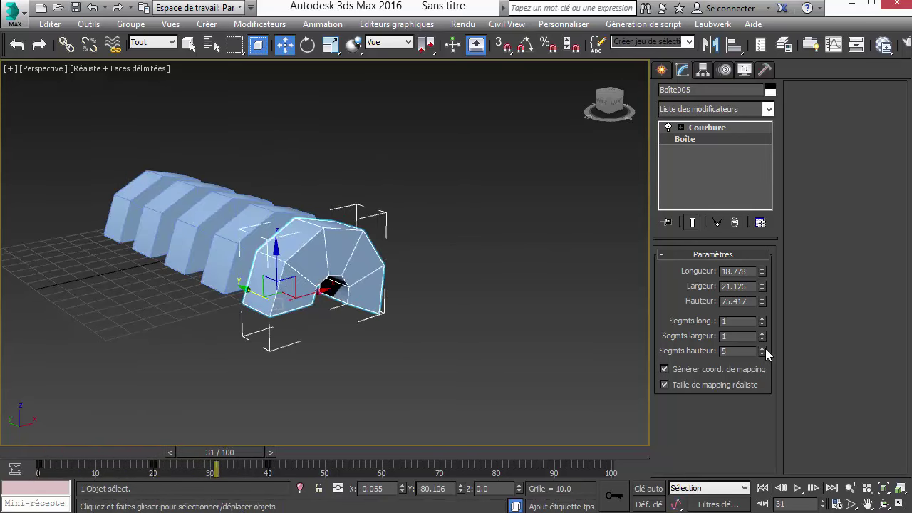
left_click(766, 348)
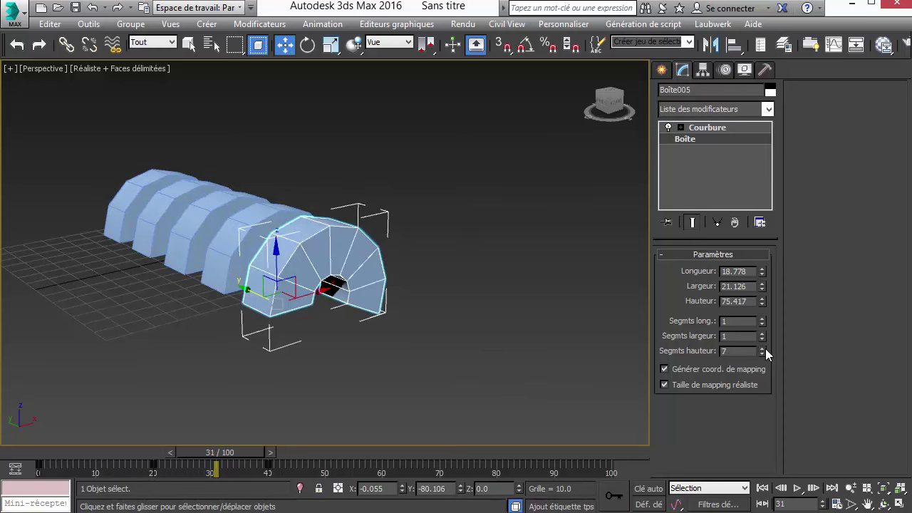
left_click(766, 349)
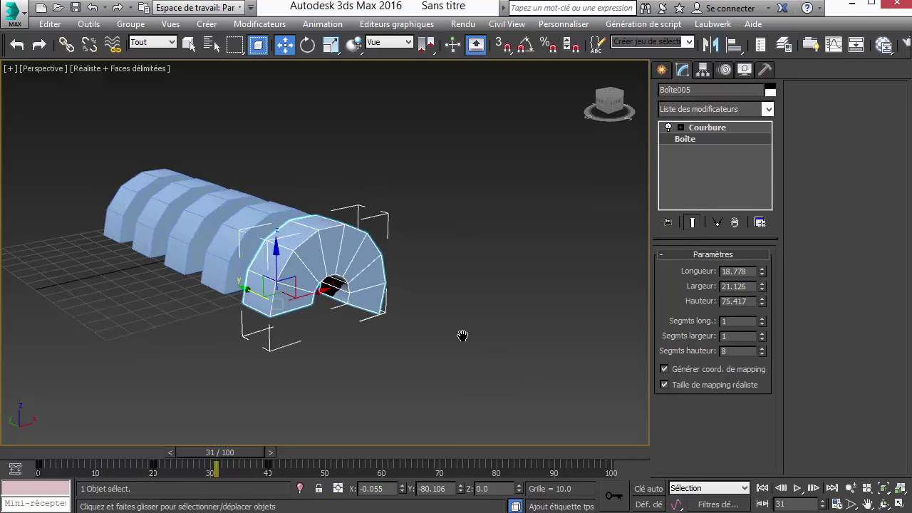
middle_click_drag(464, 334, 547, 328)
mouse_move(243, 453)
left_mouse_down()
mouse_move(105, 482)
mouse_move(257, 491)
mouse_move(41, 492)
left_mouse_up()
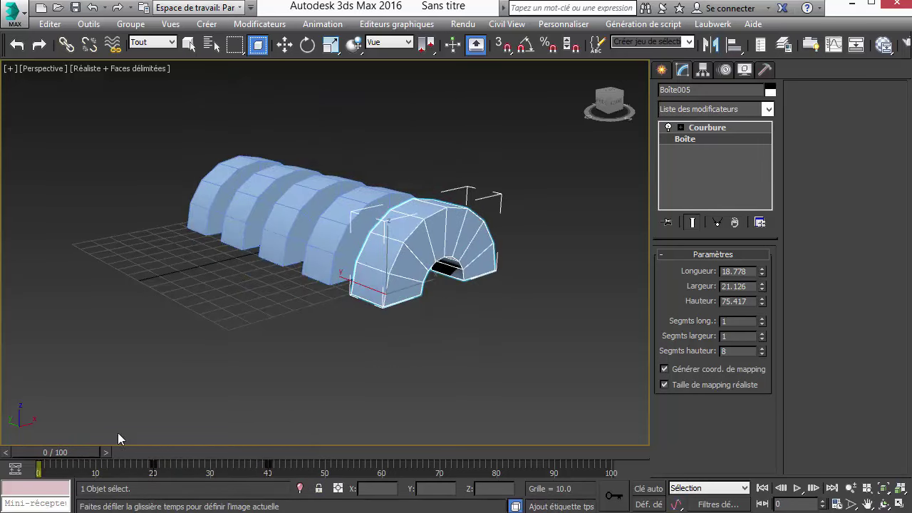
- Select and delete all five bent boxes, leaving an empty grid
key("w")
left_click_drag(542, 404, 542, 403)
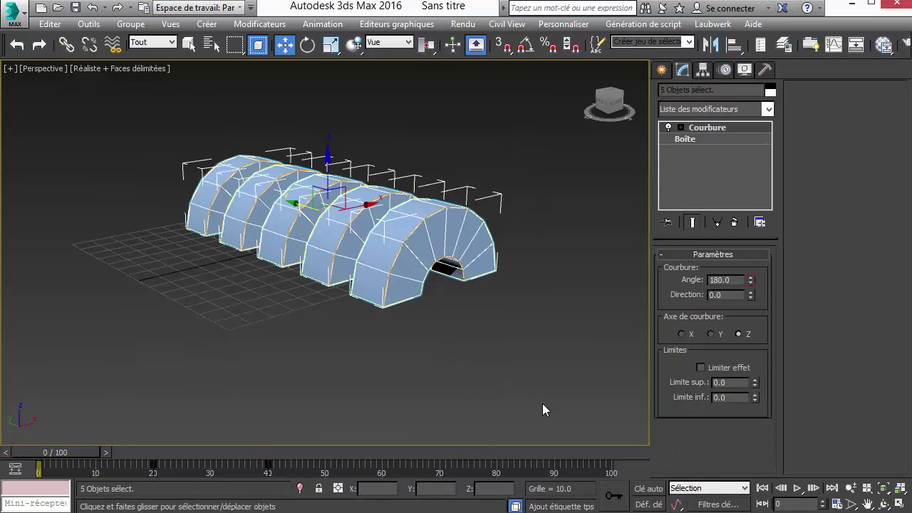
key("Delete")
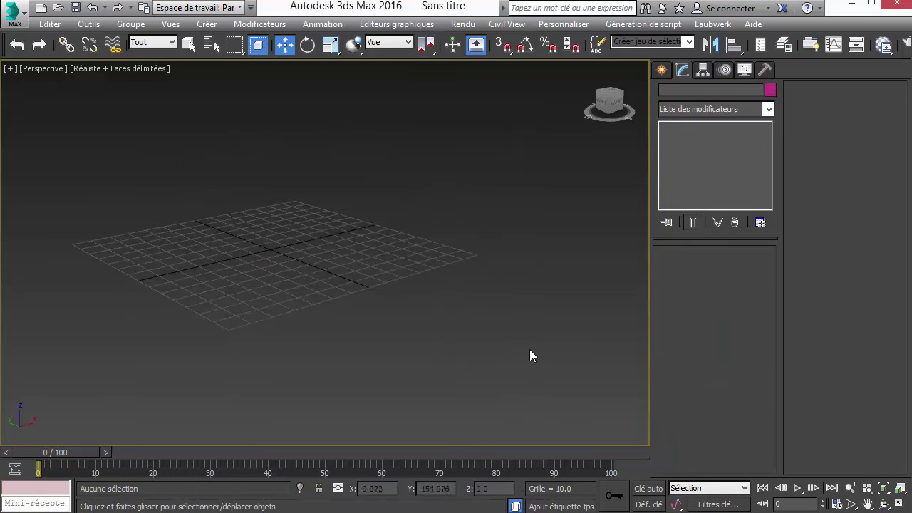
middle_click_drag(390, 275, 476, 371)
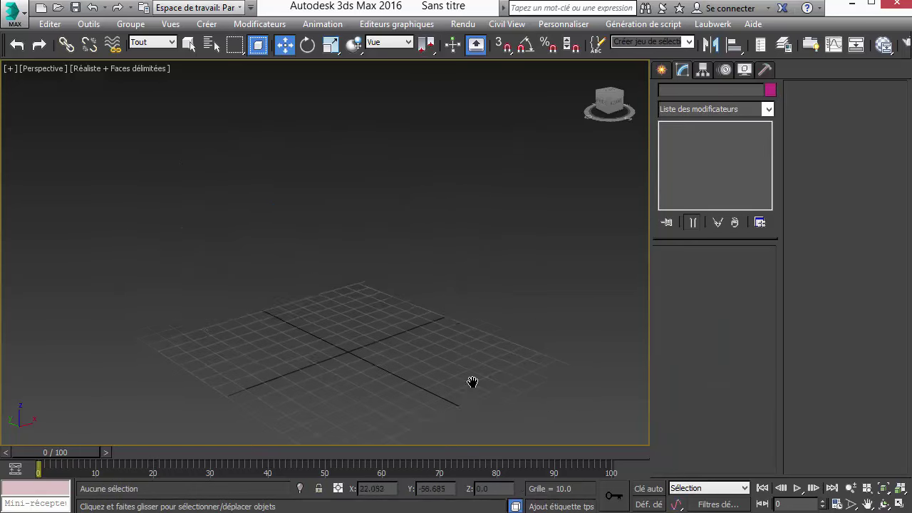
- Create a thin, tall box panel with 1 height segment
left_click(662, 69)
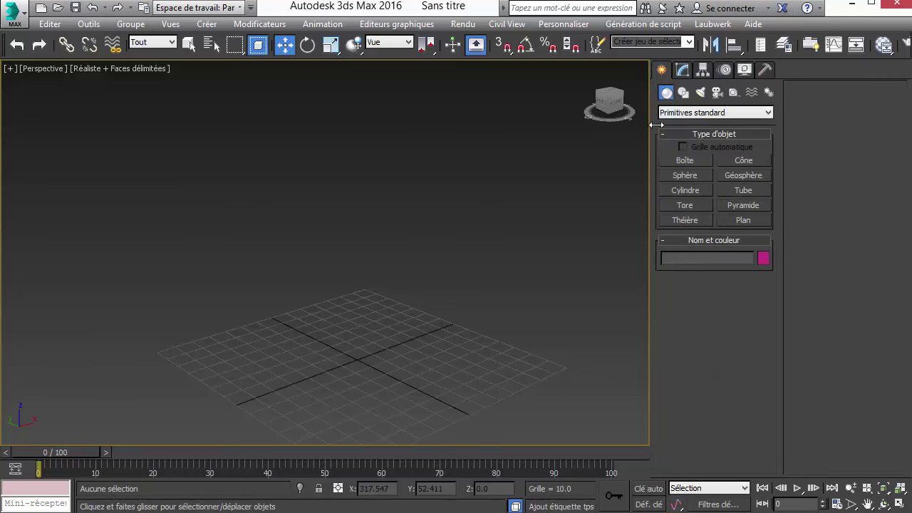
left_click(685, 160)
middle_click_drag(440, 311, 523, 289)
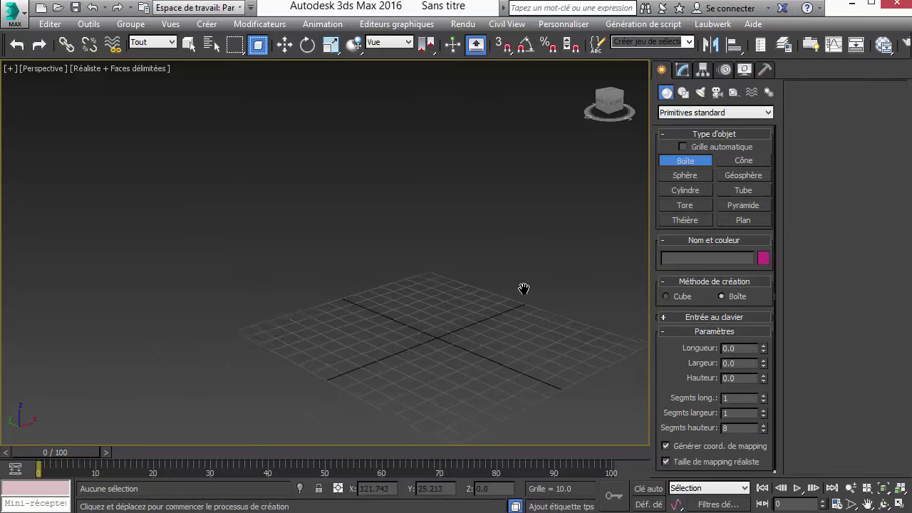
mouse_move(435, 330)
left_mouse_down()
mouse_move(313, 387)
mouse_move(264, 392)
left_mouse_up()
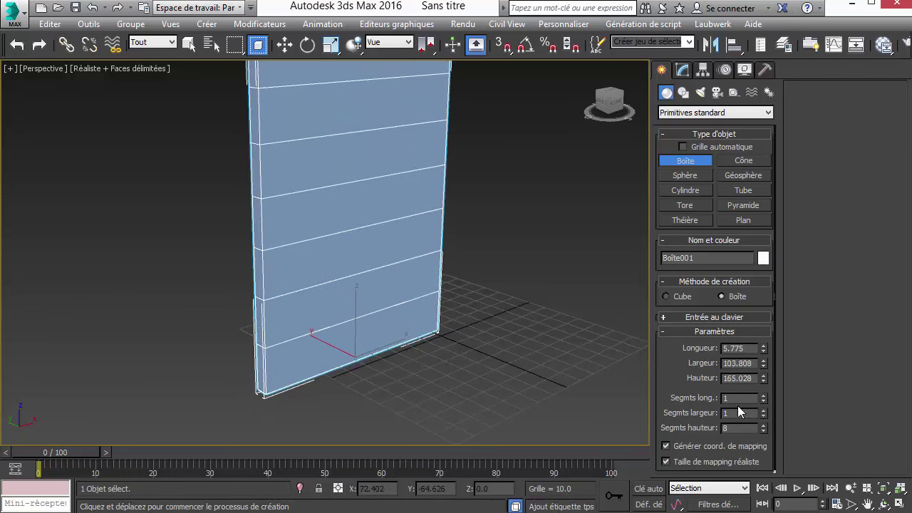
right_click(762, 427)
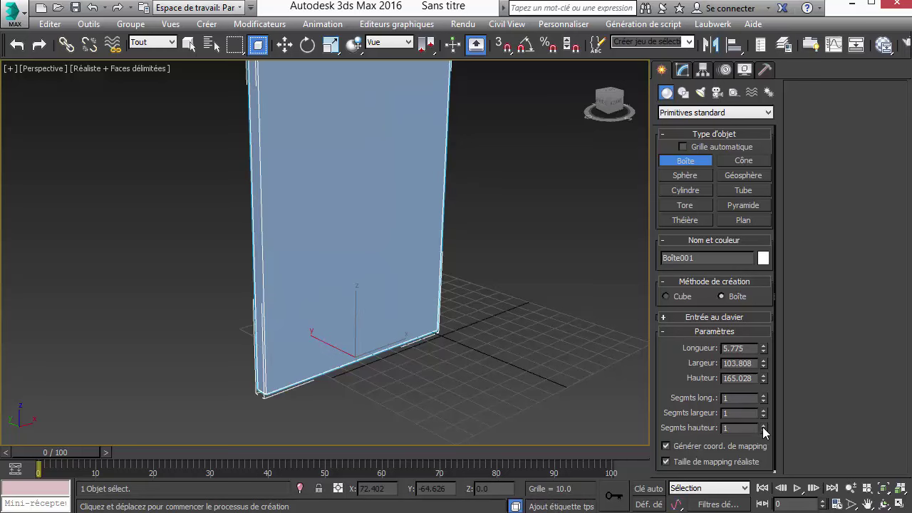
middle_click_drag(502, 332, 399, 333)
- Rotate the panel about its vertical Z axis
key("w")
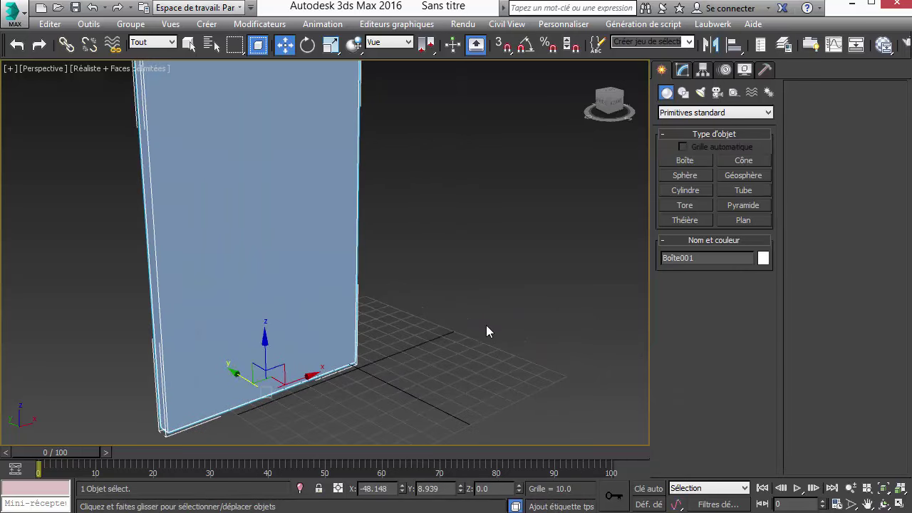
scroll(410, 328, "down", 3)
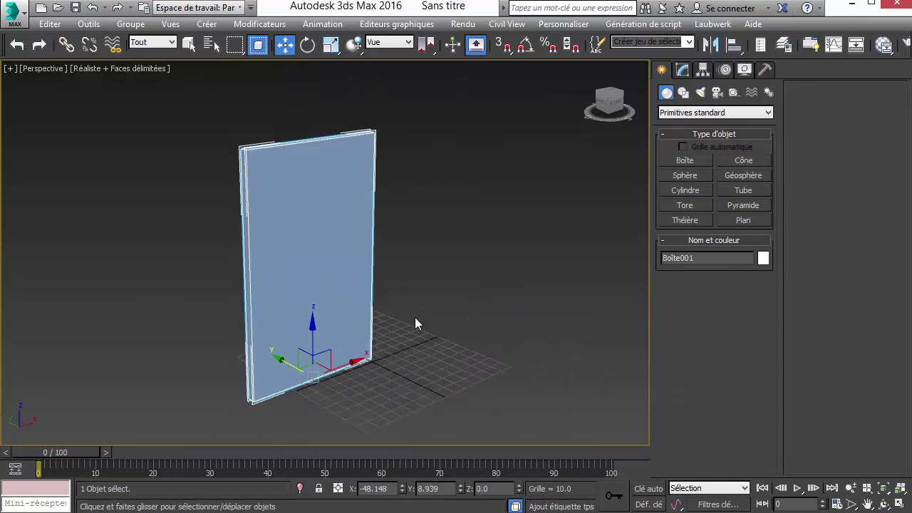
right_click(367, 321)
left_click(384, 347)
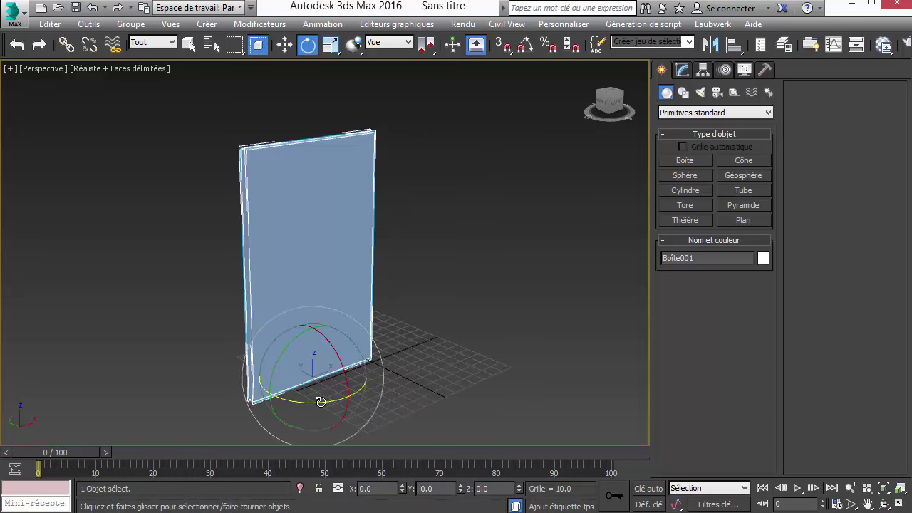
mouse_move(321, 402)
left_mouse_down()
mouse_move(399, 399)
mouse_move(584, 367)
mouse_move(456, 409)
mouse_move(240, 414)
mouse_move(572, 377)
mouse_move(282, 416)
mouse_move(576, 357)
left_mouse_up()
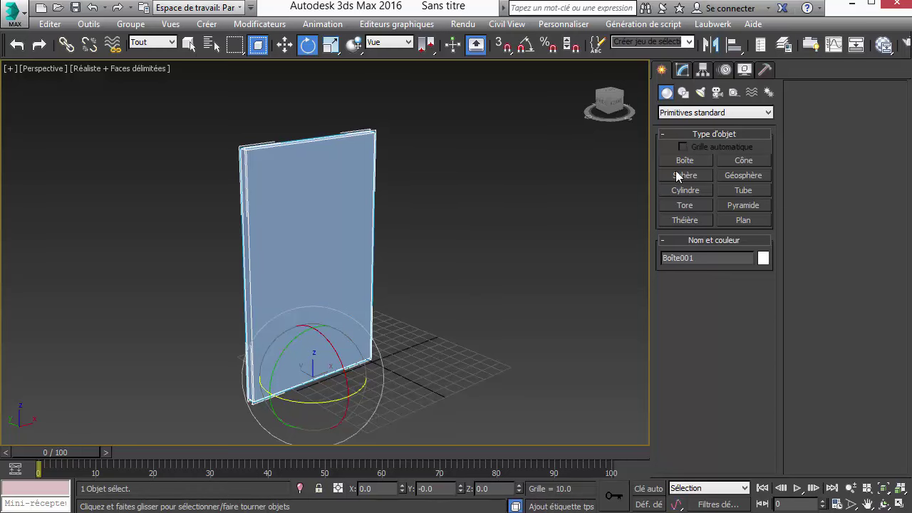
- Create a small cylinder near the door's bottom corner
left_click(689, 190)
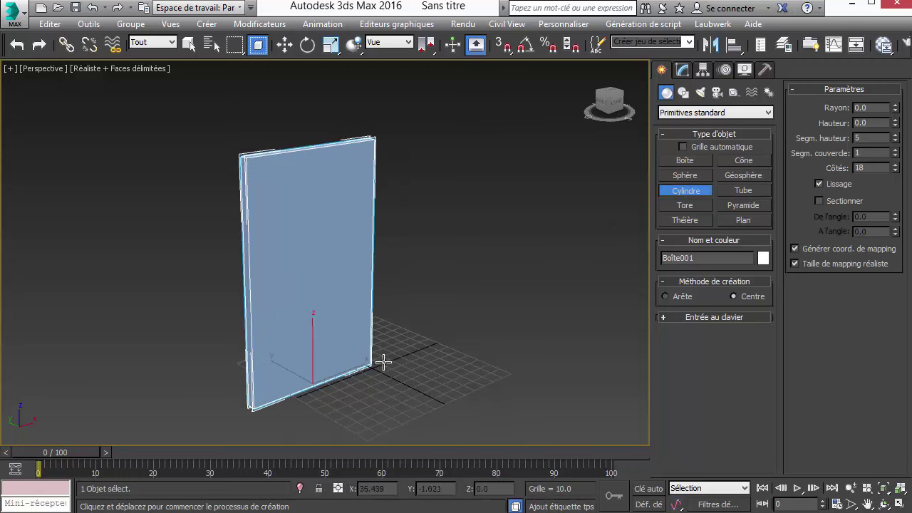
scroll(335, 400, "up", 5)
left_click_drag(391, 396, 394, 400)
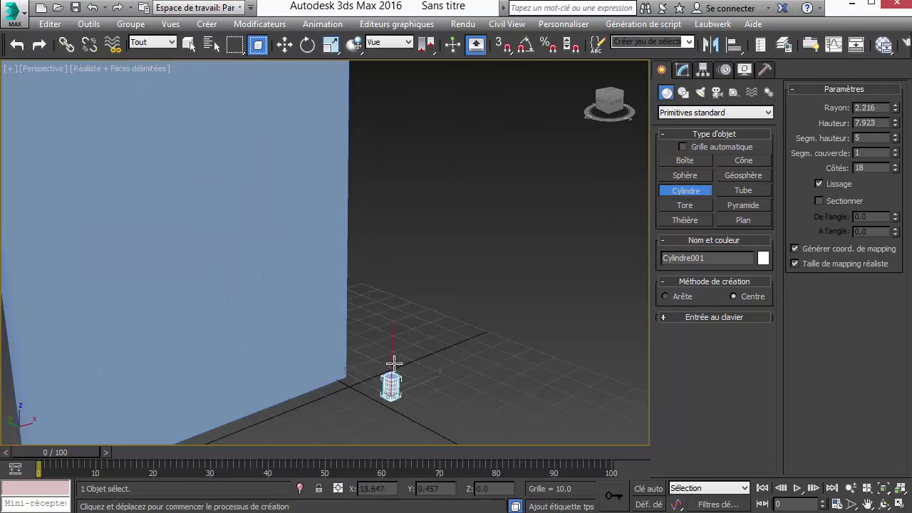
left_click(399, 345)
- Move the cylinder against the door's vertical edge, lined up with its corner
right_click(404, 347)
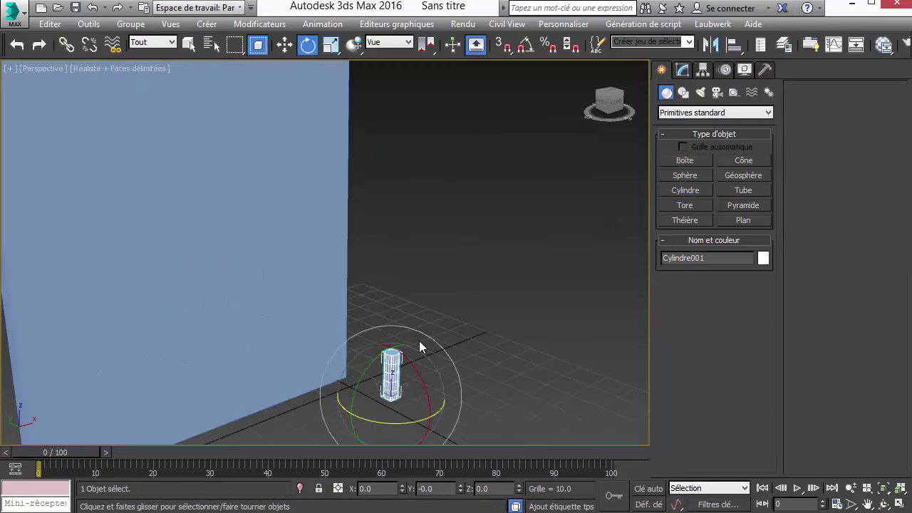
right_click(419, 342)
left_click(450, 351)
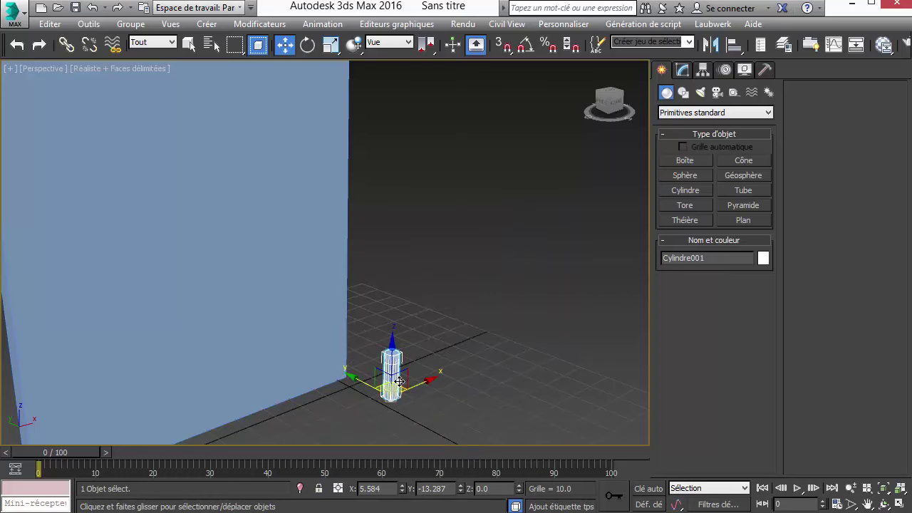
mouse_move(395, 386)
left_mouse_down()
mouse_move(355, 357)
mouse_move(378, 363)
left_mouse_up()
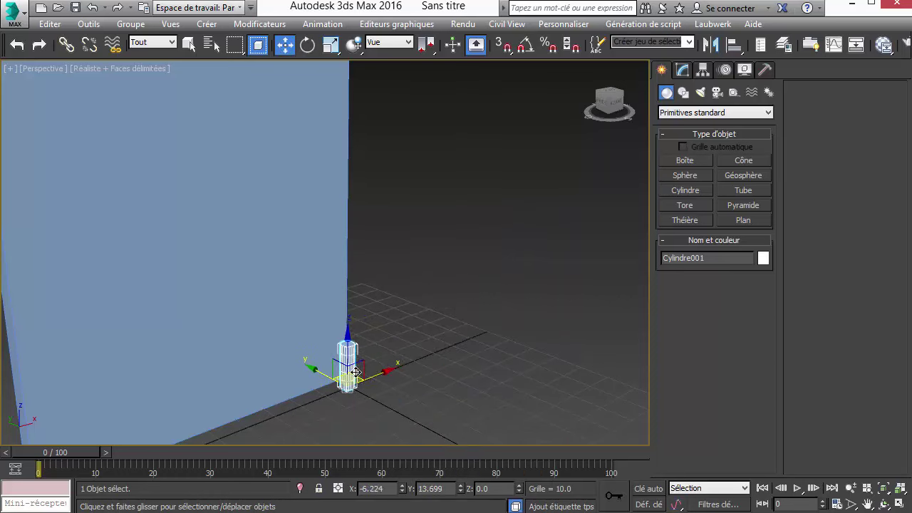
key("z")
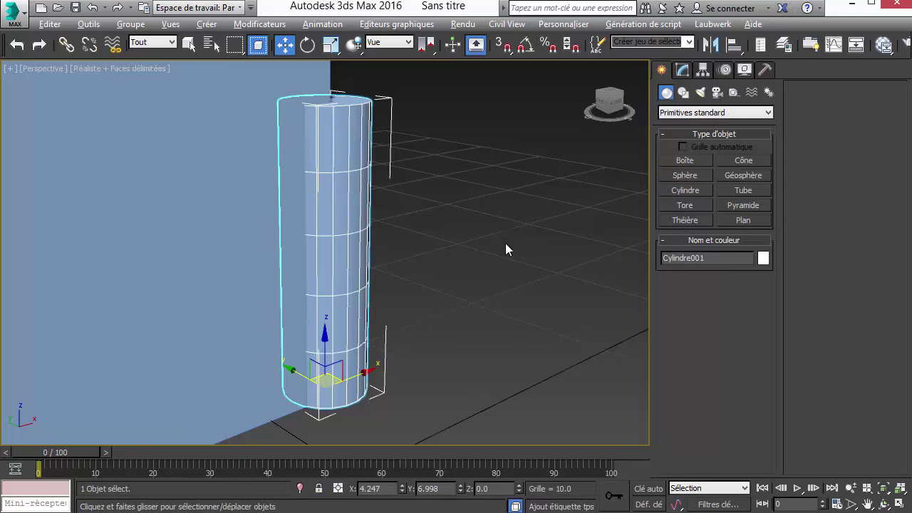
mouse_move(506, 246)
middle_mouse_down("alt")
mouse_move(400, 317)
mouse_move(371, 270)
middle_mouse_up("alt")
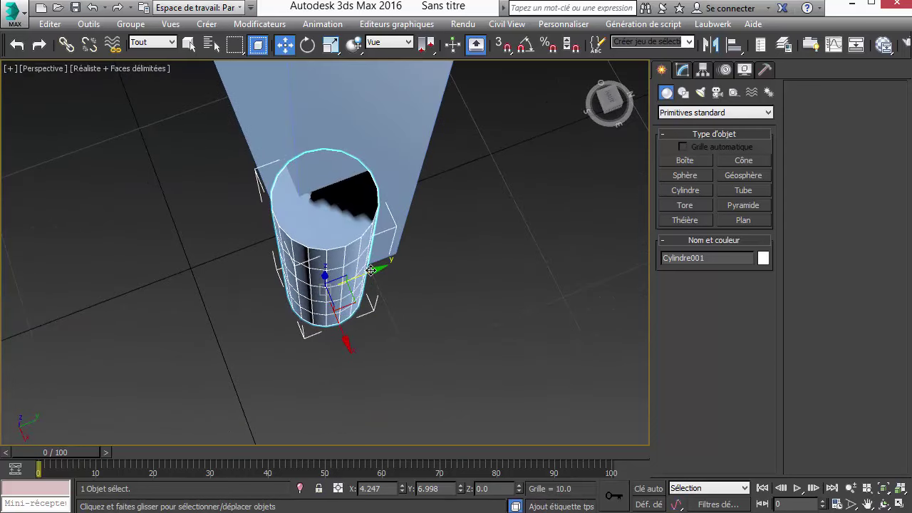
left_click_drag(370, 270, 362, 279)
mouse_move(362, 280)
middle_mouse_down("alt")
mouse_move(450, 237)
mouse_move(438, 257)
middle_mouse_up("alt")
left_click_drag(358, 365, 352, 372)
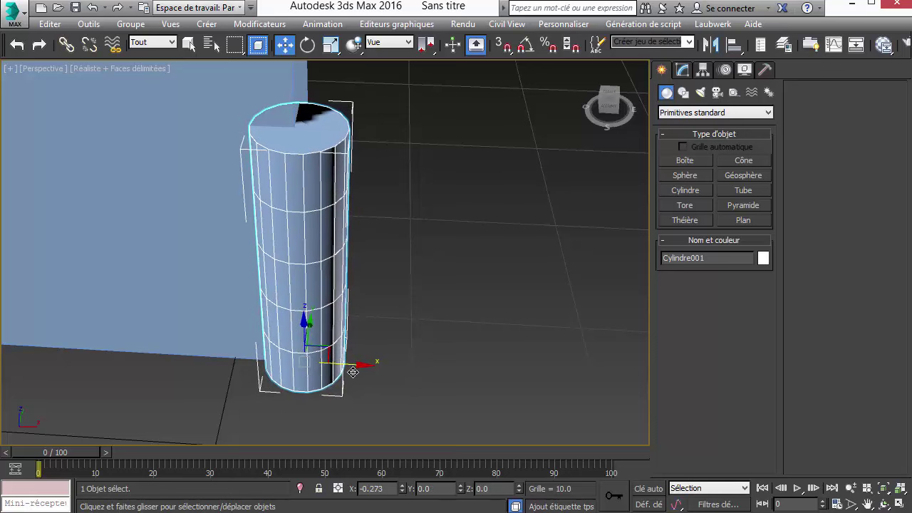
- Shift-drag the cylinder up the door's edge to start an instanced copy
scroll(354, 369, "down", 4)
mouse_move(387, 385)
middle_mouse_down("alt")
mouse_move(426, 340)
mouse_move(361, 364)
middle_mouse_up("alt")
mouse_move(359, 362)
left_mouse_down()
mouse_move(371, 228)
mouse_move(387, 179)
mouse_move(392, 190)
left_mouse_up()
scroll(403, 346, "down", 5)
scroll(402, 345, "down", 1)
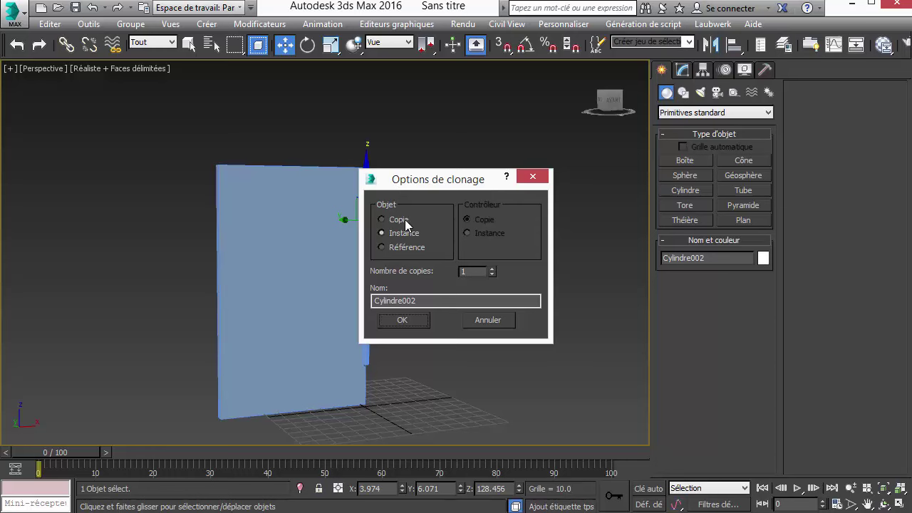
- Confirm the instanced clone Cylindre002 as the upper hinge
left_click(400, 322)
left_click(419, 356)
mouse_move(419, 356)
middle_mouse_down("alt")
mouse_move(397, 394)
mouse_move(427, 407)
middle_mouse_up("alt")
scroll(397, 370, "up", 3)
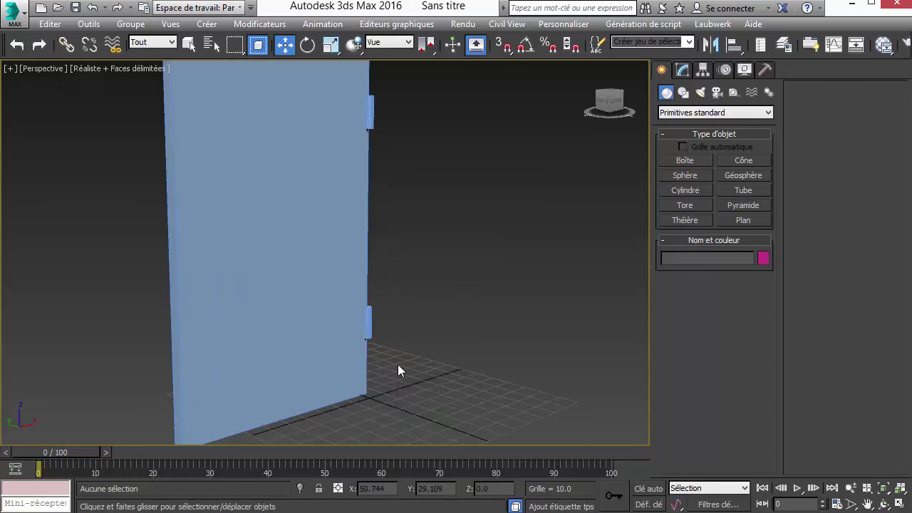
- Link the door panel and the upper hinge to the lower hinge
left_click(247, 270)
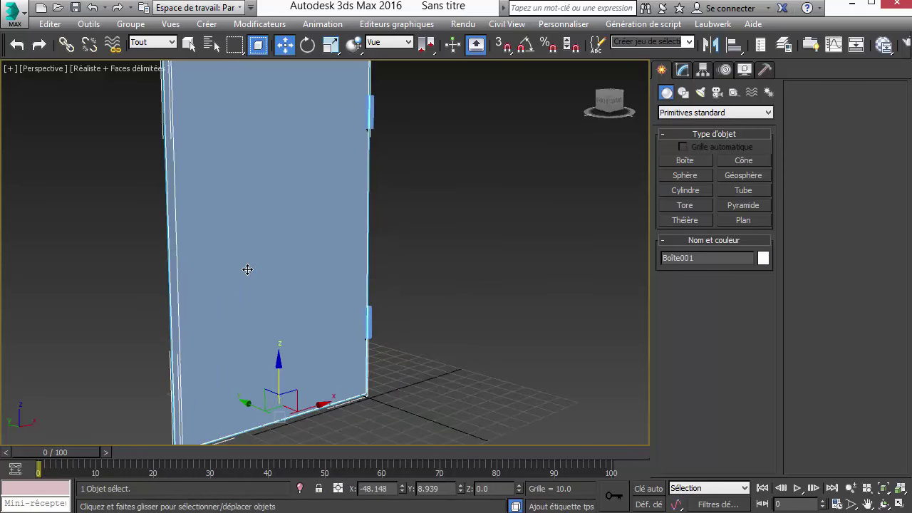
left_click(67, 44)
left_click_drag(307, 331, 370, 331)
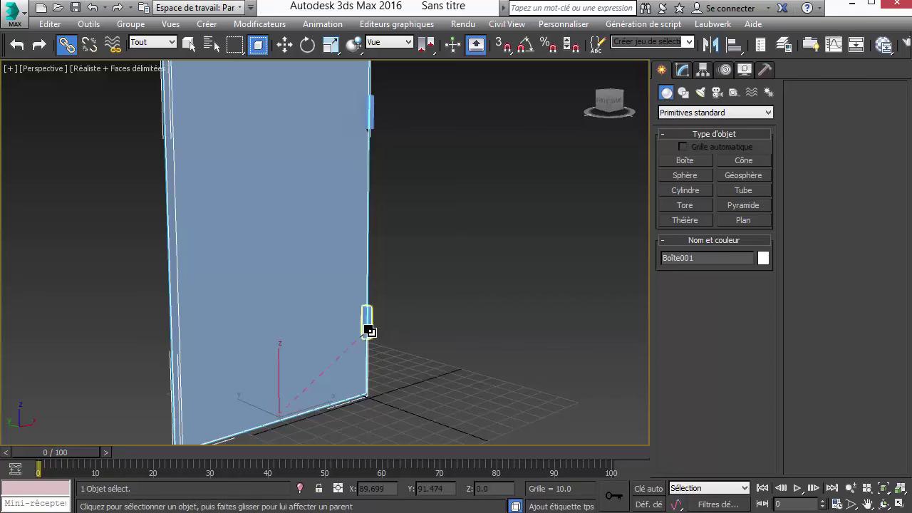
left_click(370, 108)
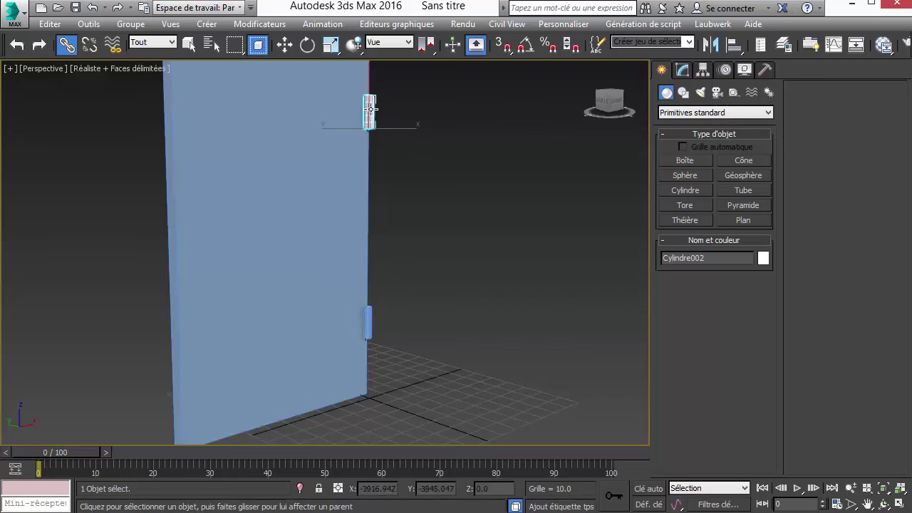
left_click_drag(379, 329, 368, 326)
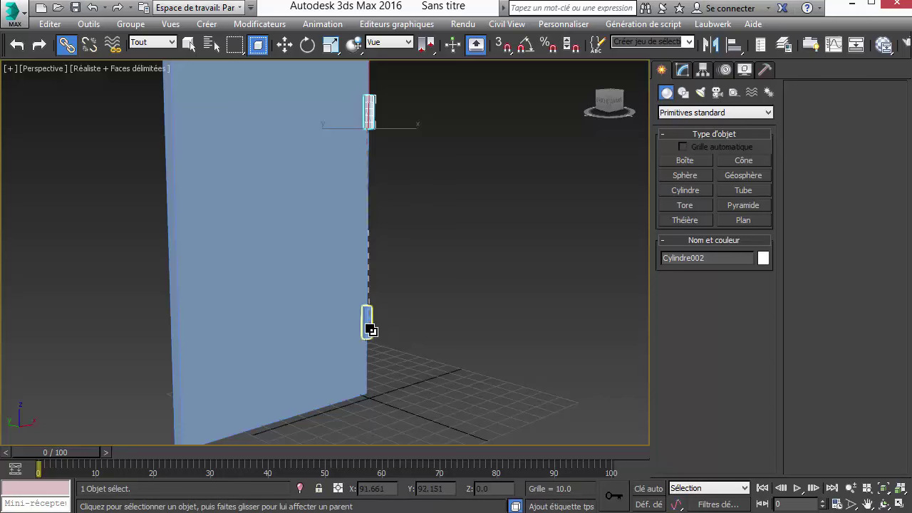
- Rotate the lower hinge about 6° on Z to test the door swings with it
right_click(368, 327)
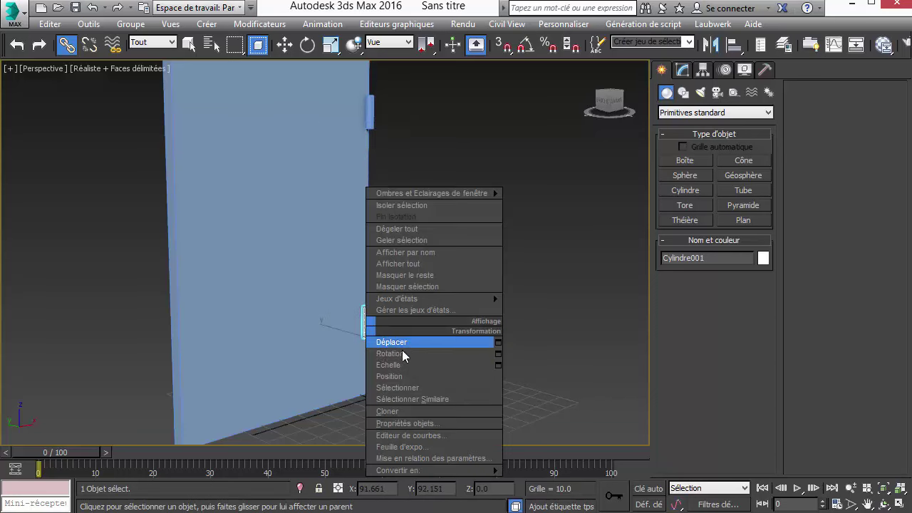
left_click(404, 354)
mouse_move(371, 349)
left_mouse_down()
mouse_move(354, 367)
mouse_move(494, 352)
mouse_move(375, 368)
left_mouse_up()
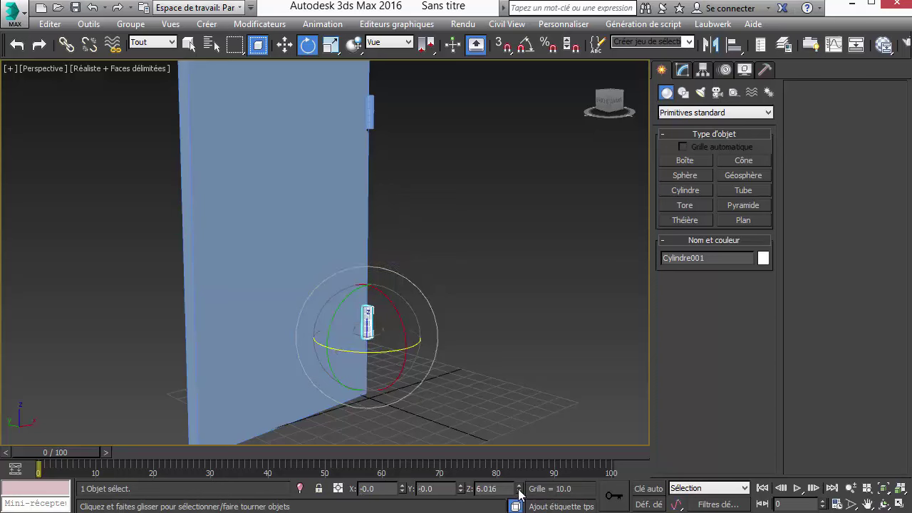
- With angle snap and Auto Key on, rotate the hinge at frame 20 to swing the door
key("a")
mouse_move(506, 236)
middle_mouse_down("alt")
mouse_move(408, 292)
mouse_move(365, 332)
middle_mouse_up("alt")
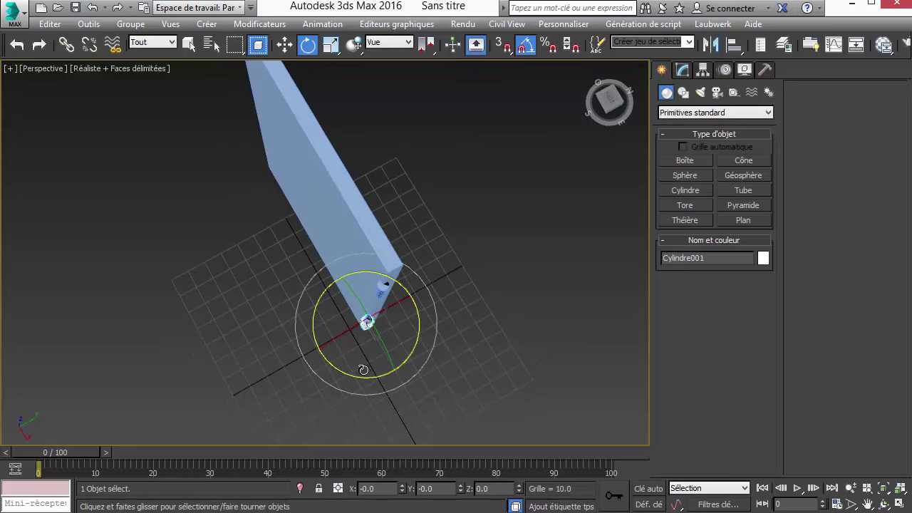
left_click_drag(84, 453, 216, 448)
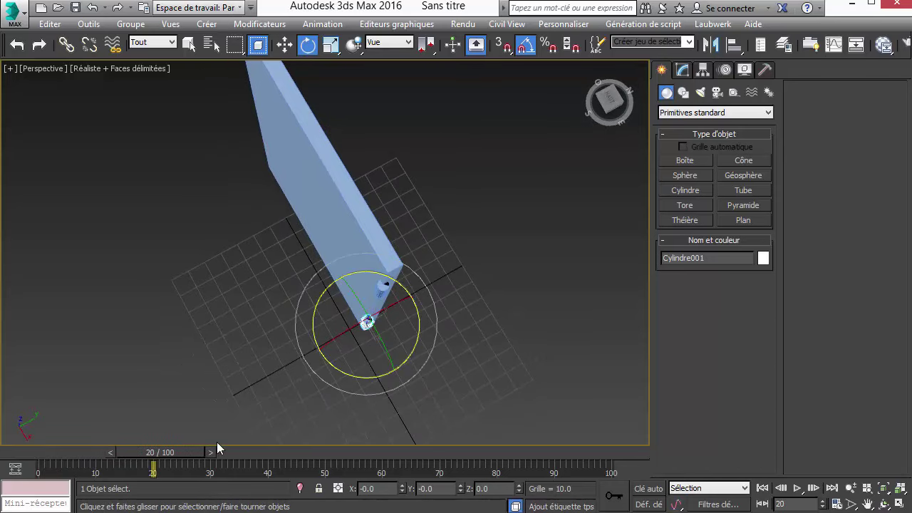
left_click(647, 488)
left_click_drag(350, 376, 318, 345)
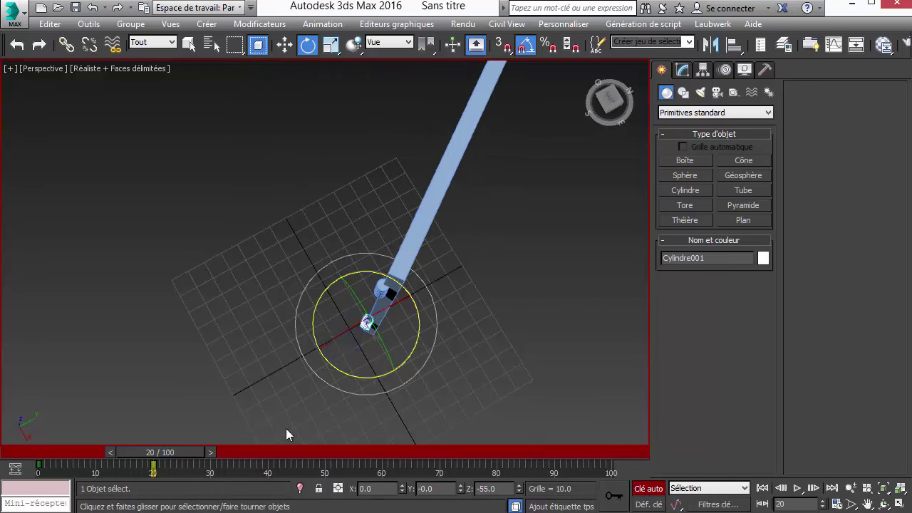
- Preview from frame 0, then increase the hinge rotation to 80° at frame 20
left_click_drag(184, 451, 10, 485)
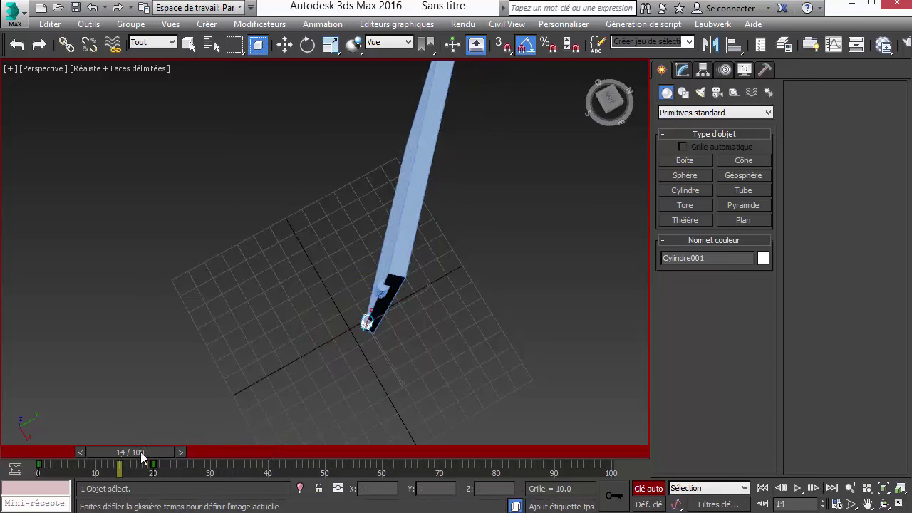
mouse_move(71, 481)
left_mouse_down()
mouse_move(32, 488)
mouse_move(196, 476)
left_mouse_up()
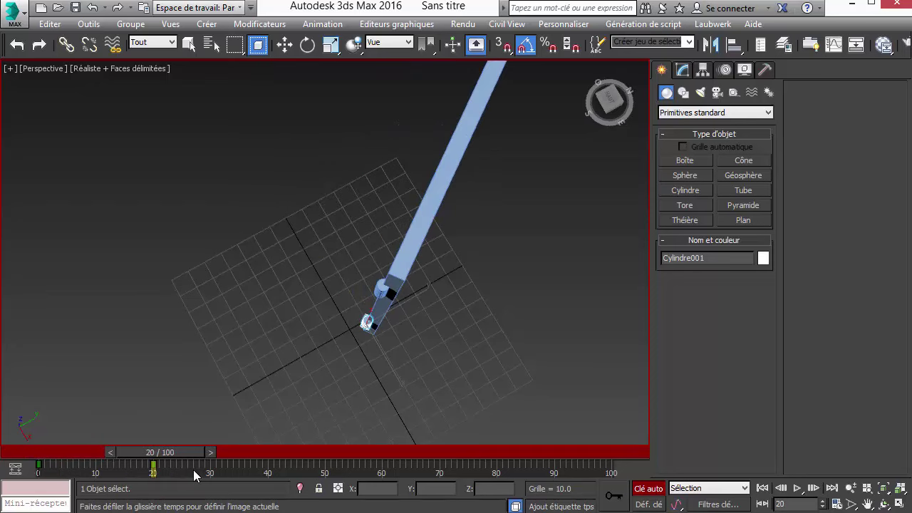
key("e")
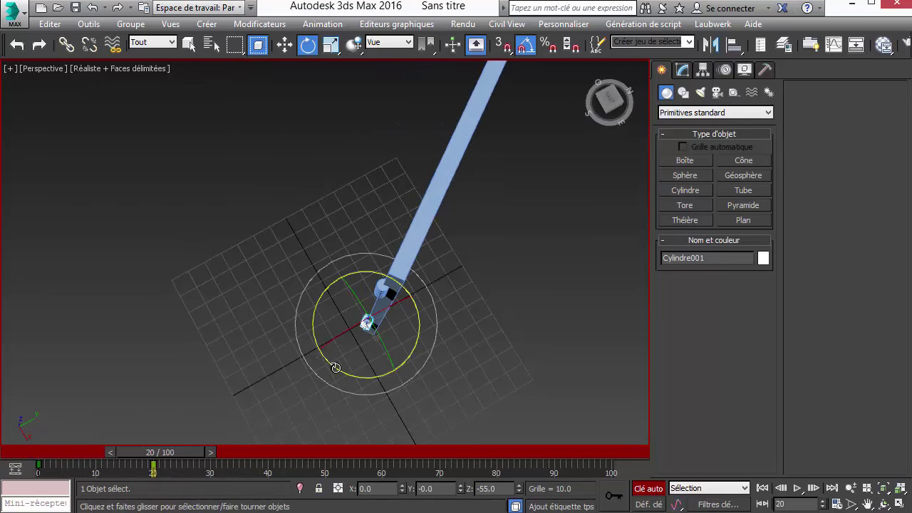
left_click_drag(336, 368, 435, 381)
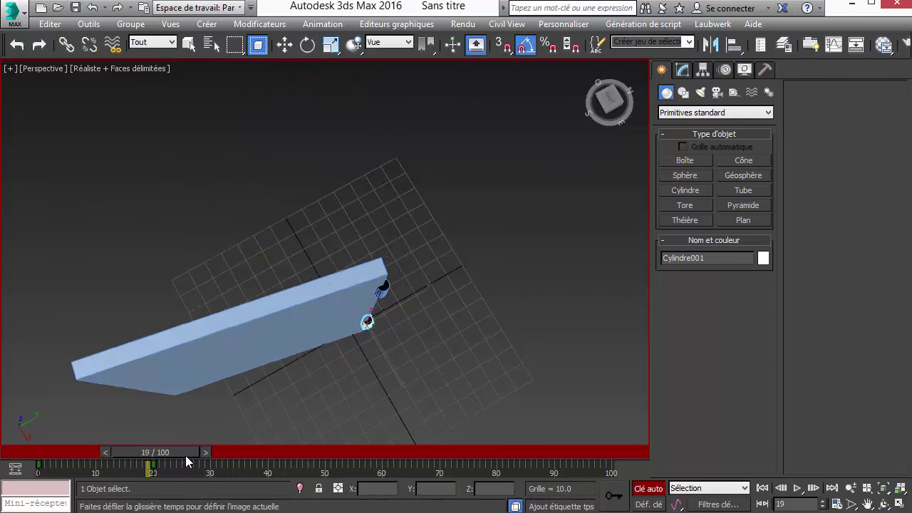
- Preview the swing from frame 0, turn Auto Key off, and check the door open at frame 20
left_click_drag(185, 456, 111, 460)
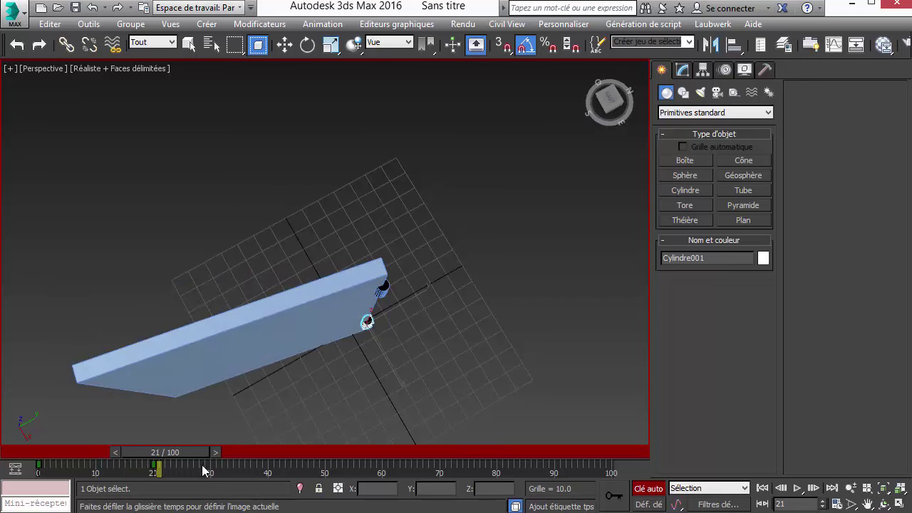
left_click_drag(191, 460, 78, 459)
key("e")
mouse_move(317, 308)
middle_mouse_down("alt")
mouse_move(592, 247)
mouse_move(501, 352)
middle_mouse_up("alt")
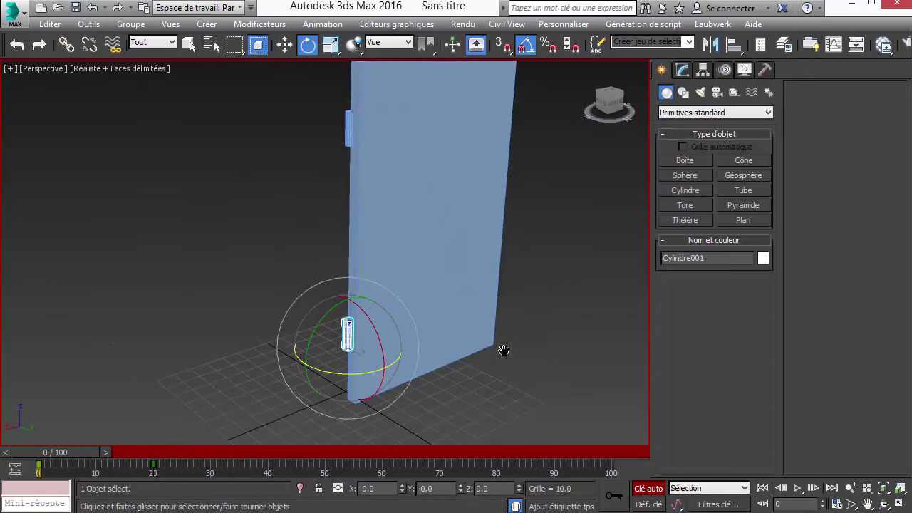
left_click(649, 489)
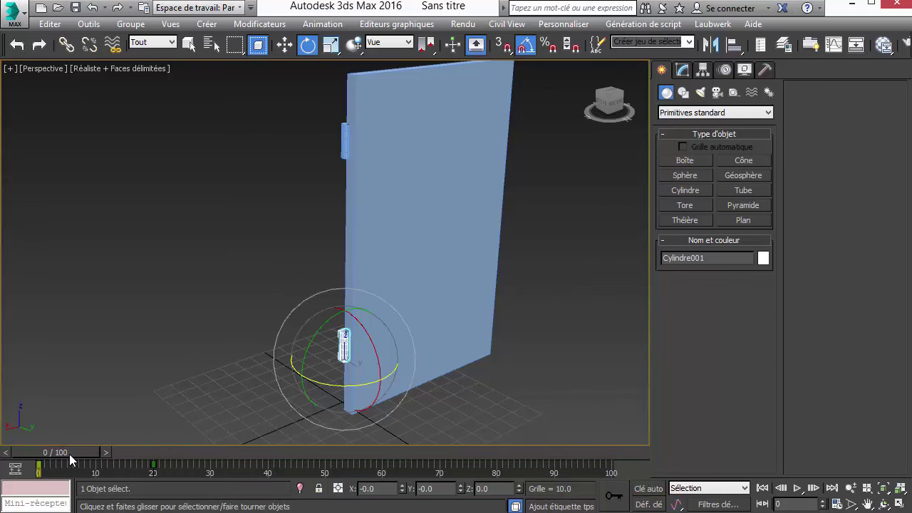
left_click_drag(69, 454, 175, 452)
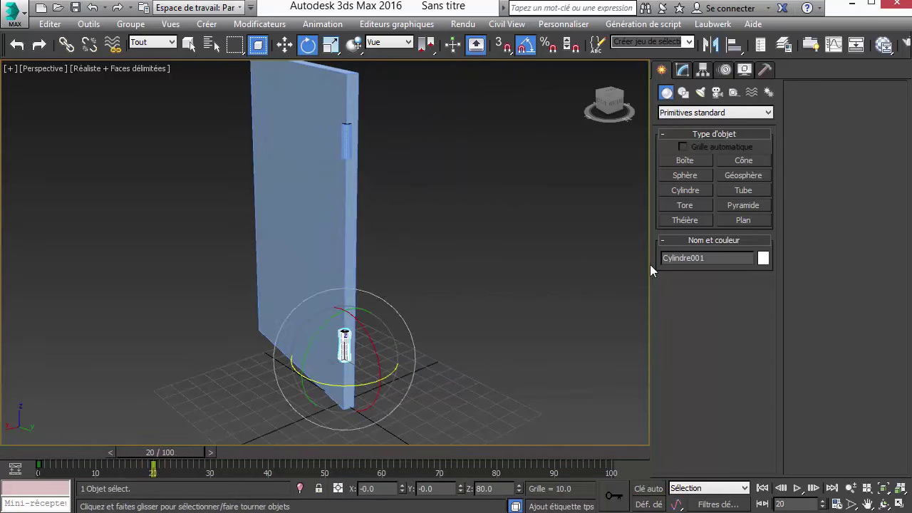
middle_click_drag(650, 264, 585, 231, "alt")
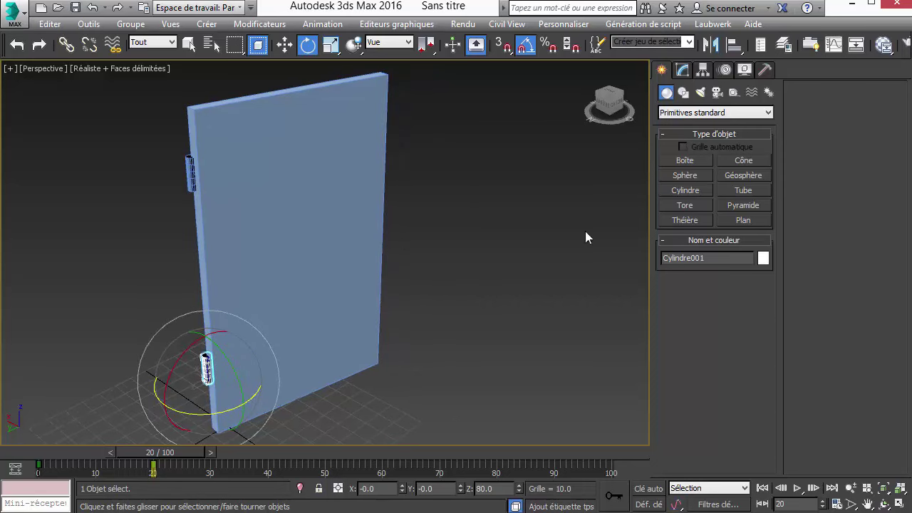
- With AutoGrid on, create a short cylinder jutting from the door's face
left_click(700, 190)
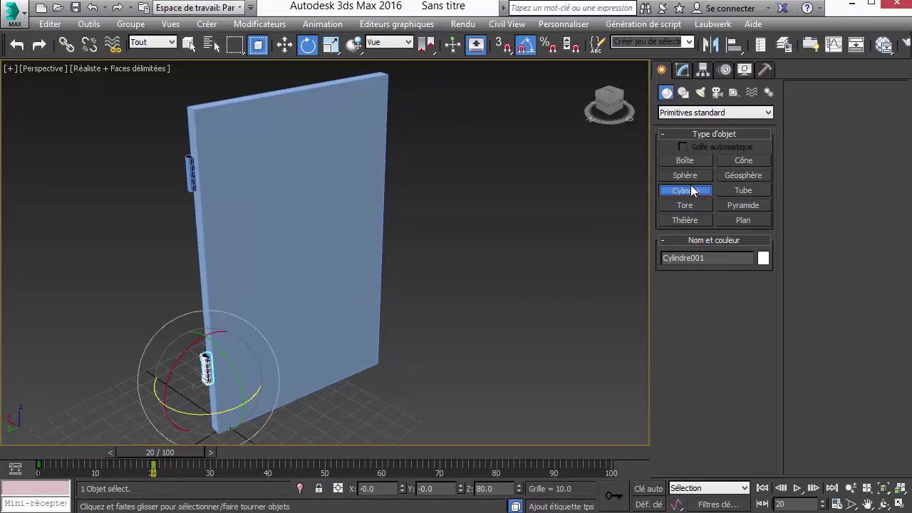
left_click(683, 147)
middle_click_drag(392, 320, 347, 316, "alt")
scroll(347, 316, "up", 5)
left_click(300, 247)
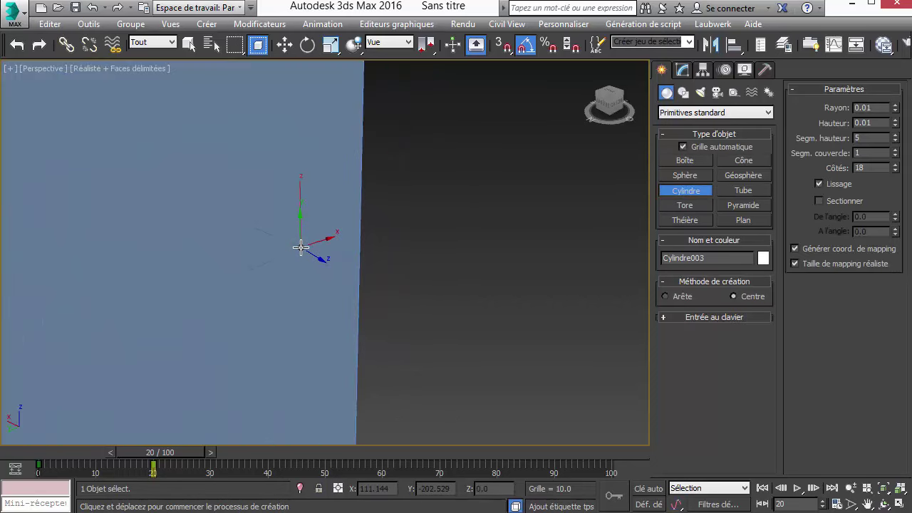
left_click_drag(301, 238, 313, 249)
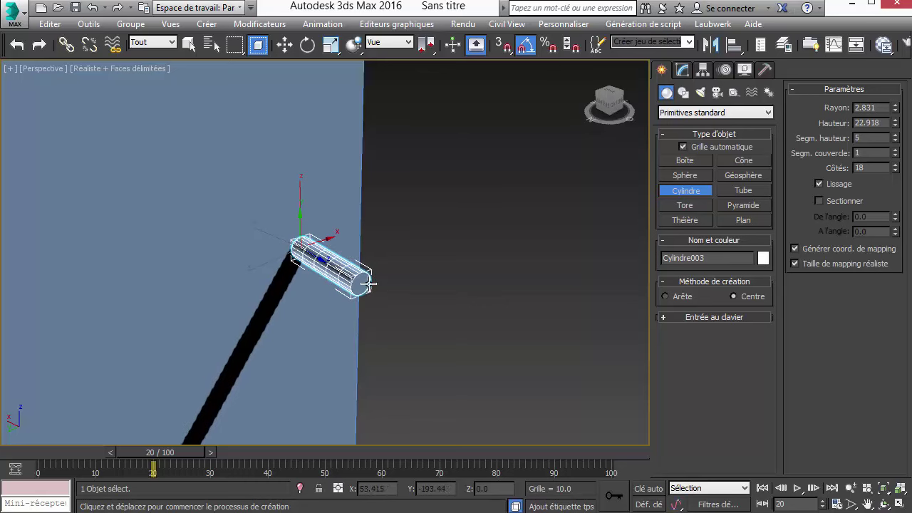
left_click(348, 272)
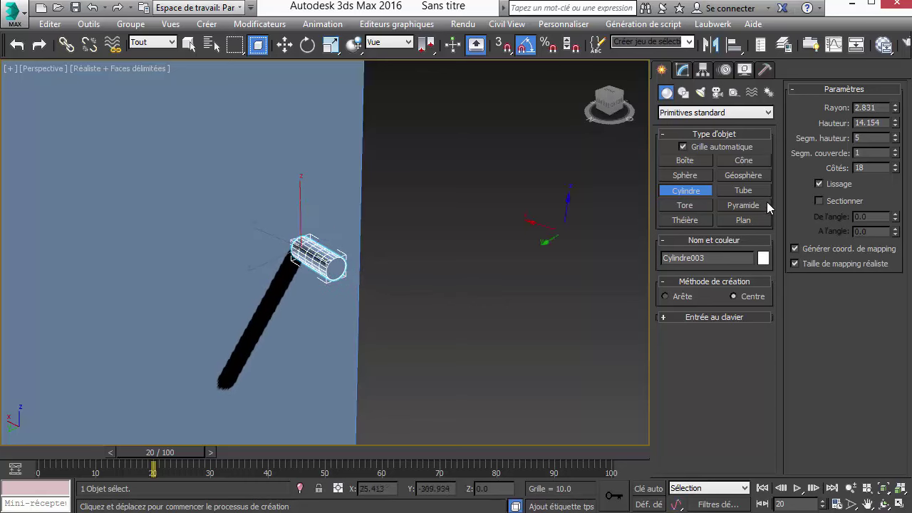
- Draw a flat box lever out from the cylinder's end
left_click(685, 161)
left_click_drag(340, 264, 158, 367)
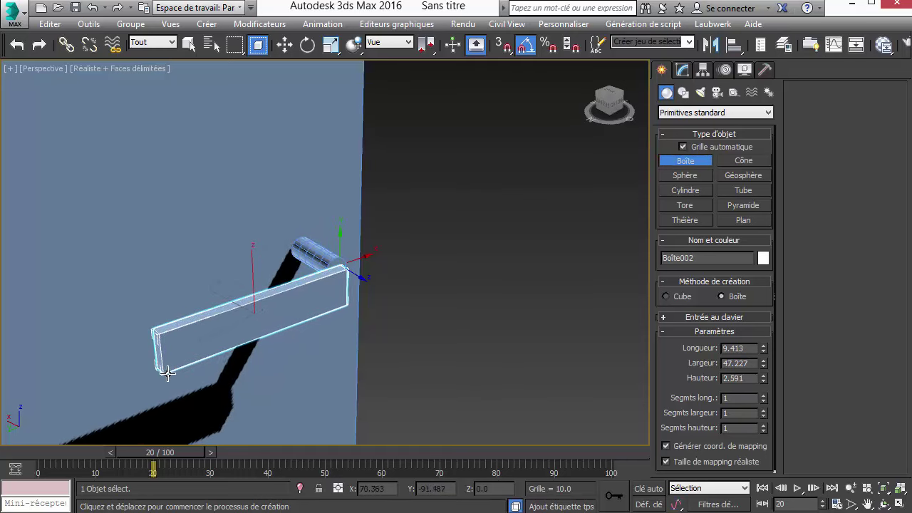
left_click(168, 371)
- Set the box's Move transform to Local reference coordinates and inspect the handle
key("e")
right_click(277, 323)
left_click(308, 335)
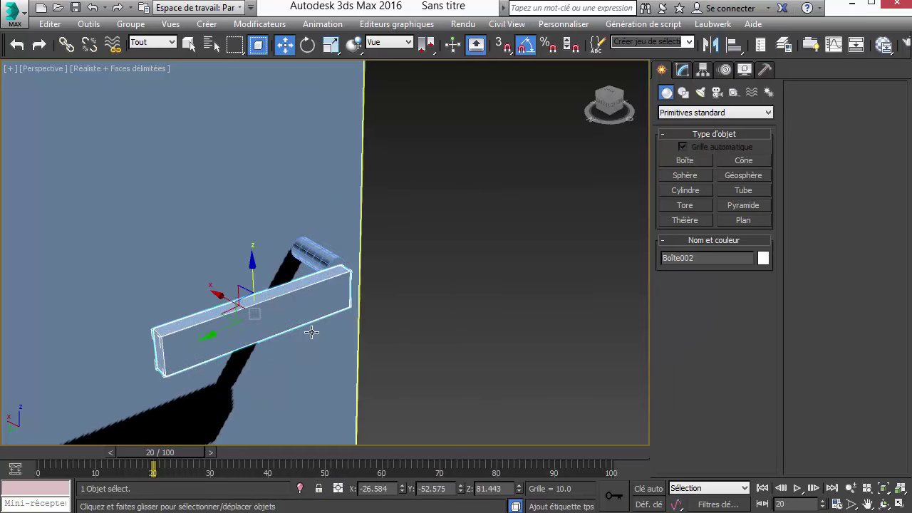
left_click(408, 44)
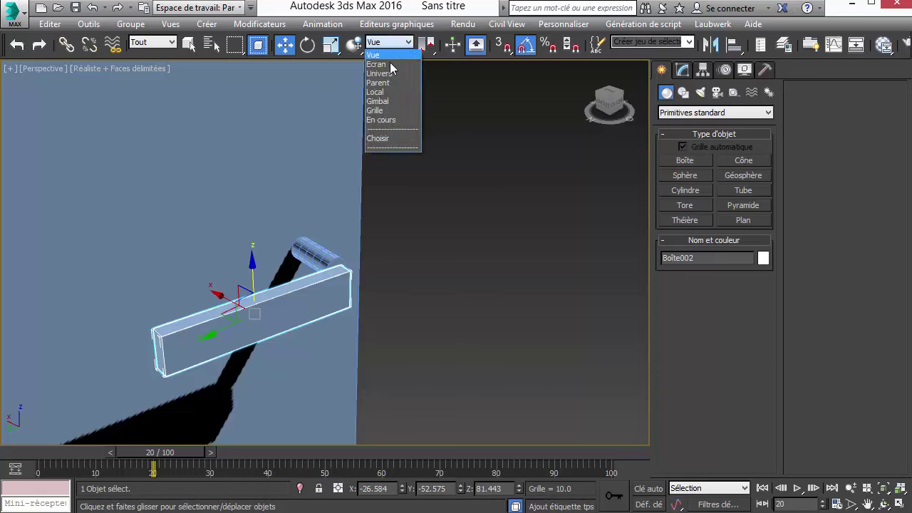
left_click(378, 90)
mouse_move(330, 239)
middle_mouse_down("alt")
mouse_move(317, 290)
mouse_move(285, 300)
mouse_move(285, 246)
mouse_move(283, 286)
mouse_move(307, 282)
middle_mouse_up("alt")
mouse_move(525, 259)
middle_mouse_down("alt")
mouse_move(358, 190)
mouse_move(343, 187)
mouse_move(338, 220)
middle_mouse_up("alt")
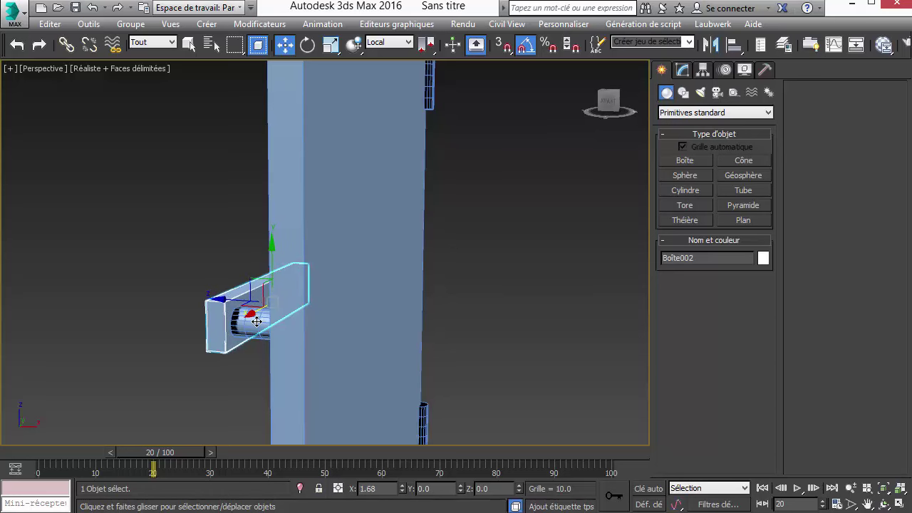
mouse_move(274, 331)
middle_mouse_down("alt")
mouse_move(289, 345)
mouse_move(403, 366)
mouse_move(499, 358)
mouse_move(449, 354)
mouse_move(541, 285)
middle_mouse_up("alt")
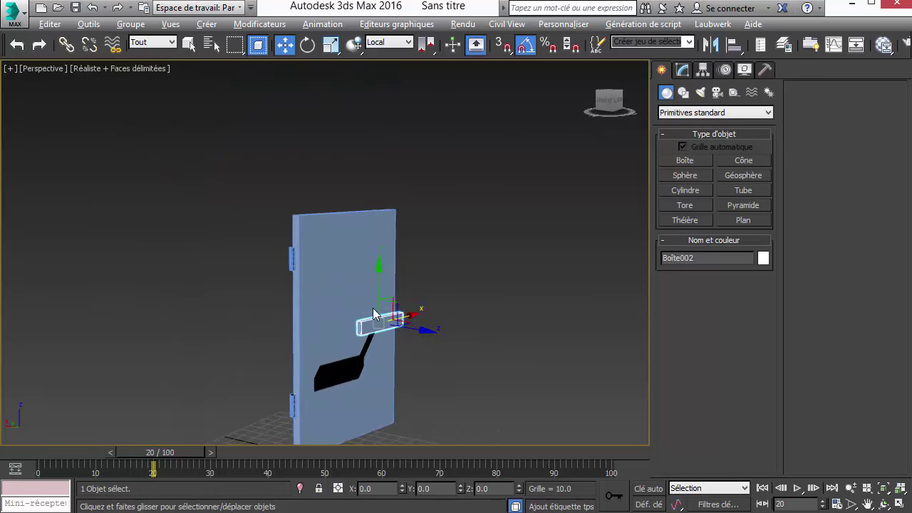
left_click(687, 72)
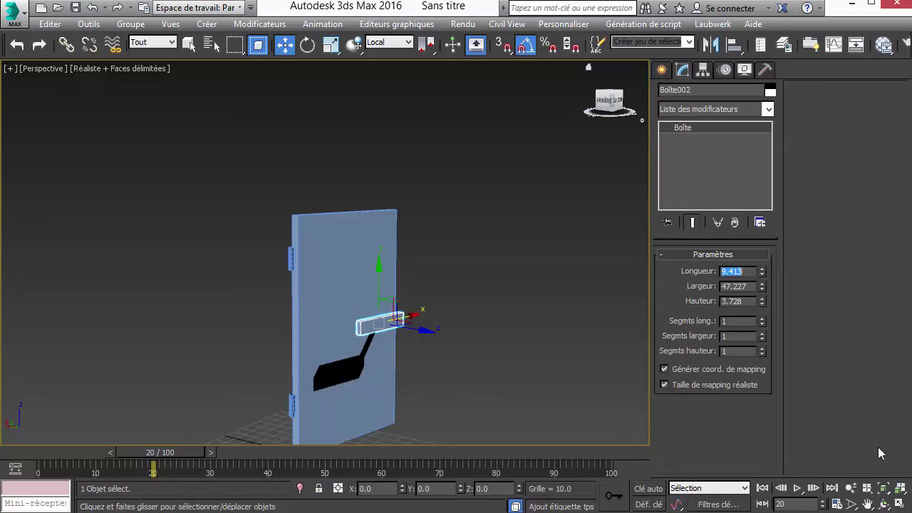
type("4")
- Size the lever box to length 4, width 30, height 1 and slide it along X
key("Tab")
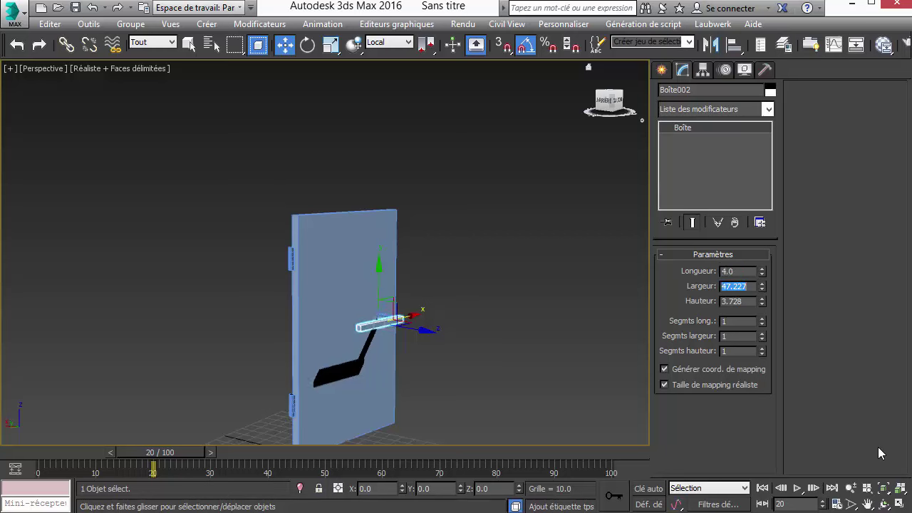
type("30")
key("Tab")
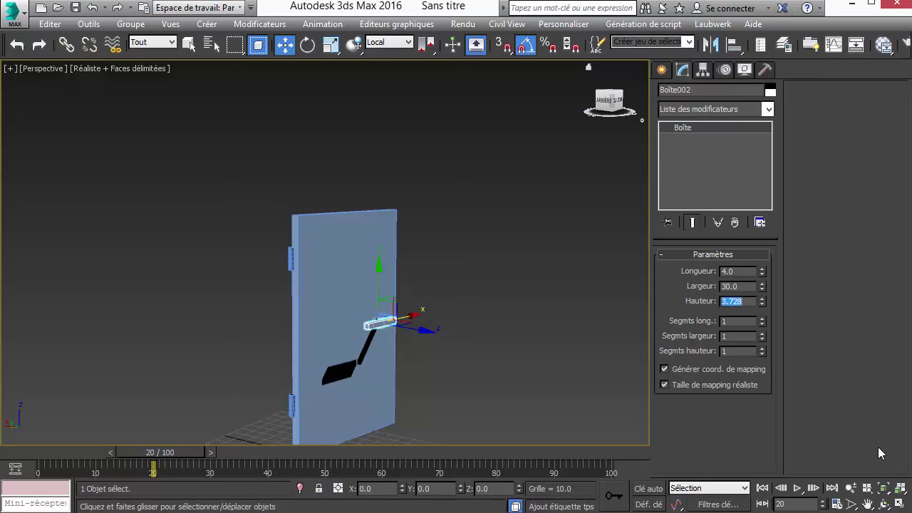
type("1")
key("Return")
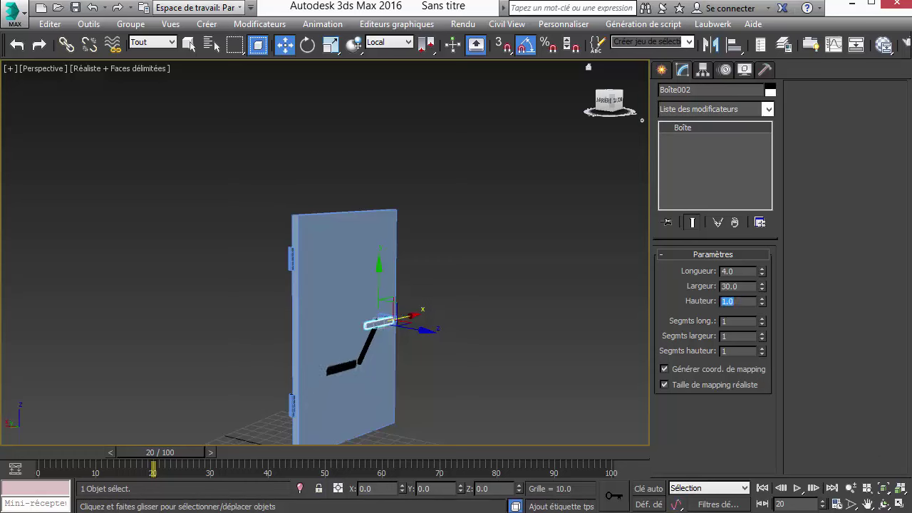
middle_click_drag(494, 339, 407, 343, "alt")
scroll(357, 314, "up", 5)
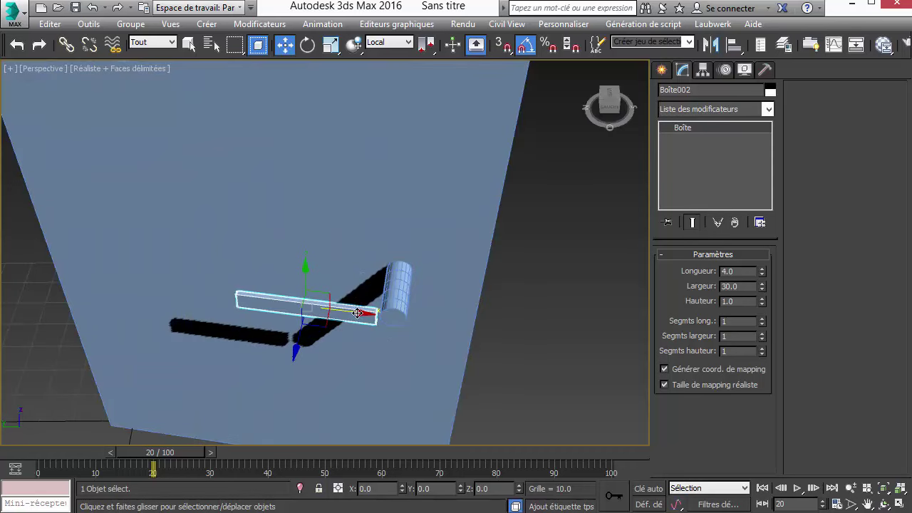
left_click_drag(357, 314, 384, 322)
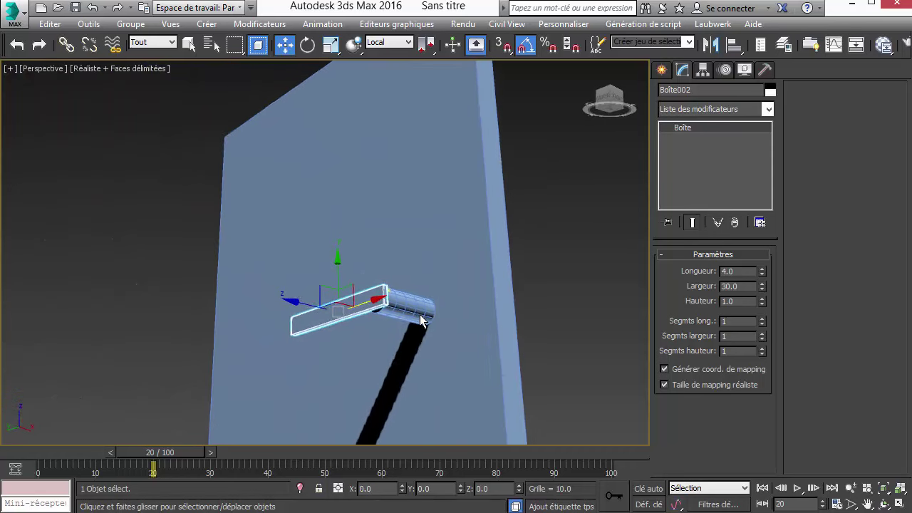
- Give the handle cylinder radius 1 and height 6
middle_click_drag(476, 408, 419, 318, "alt")
left_click(419, 318)
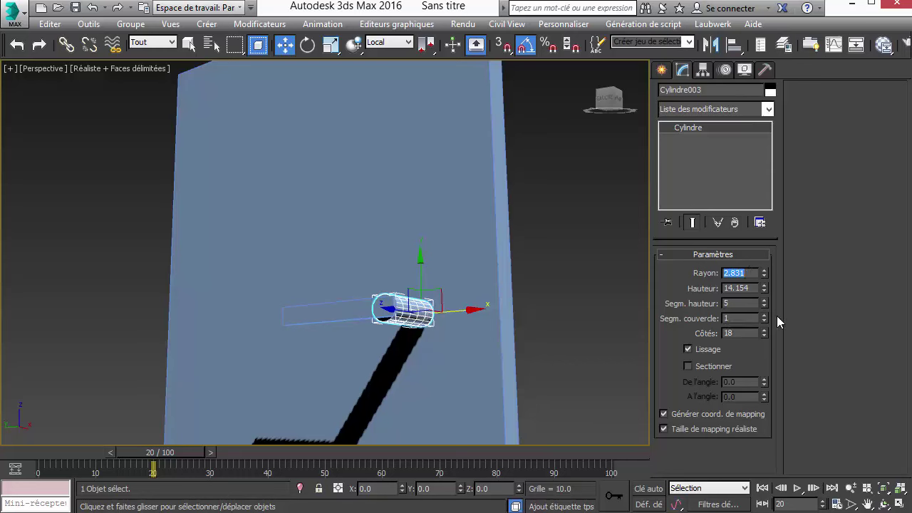
type("1")
key("Tab")
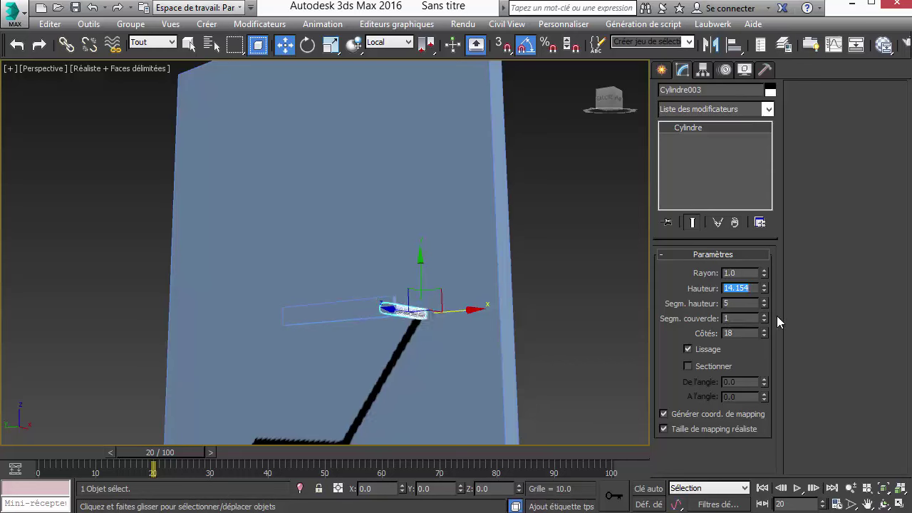
type("12")
key("Return")
middle_click_drag(486, 339, 507, 414, "alt")
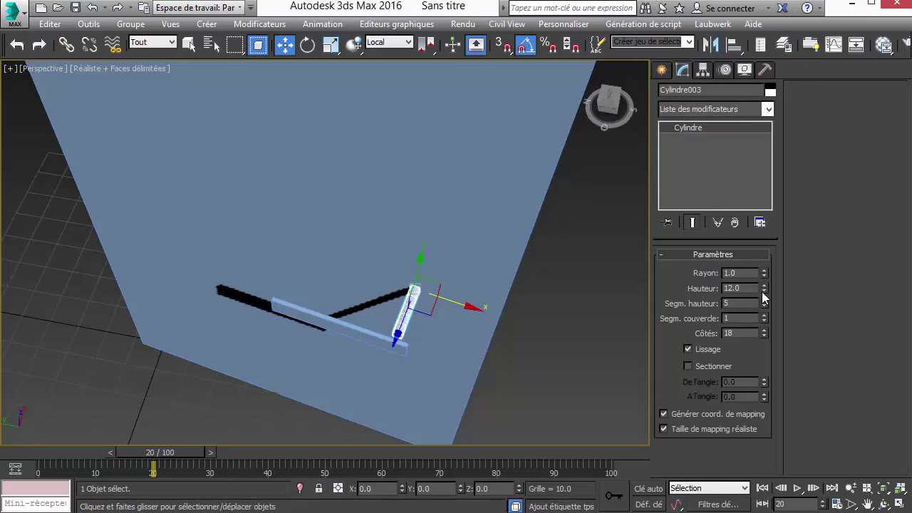
type("6")
key("Return")
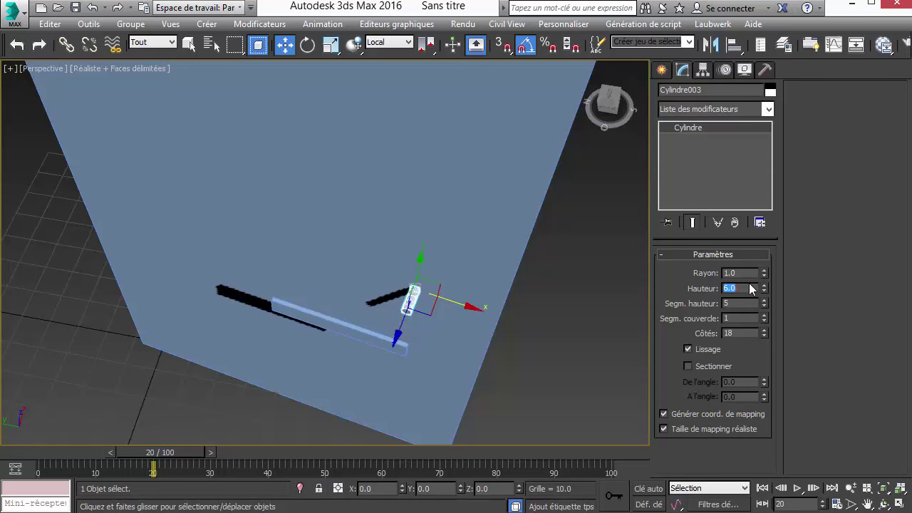
- Place the lever box across the cylinder's end and set its width to 20
left_click(385, 338)
middle_click_drag(378, 377, 314, 131, "alt")
left_click(354, 45)
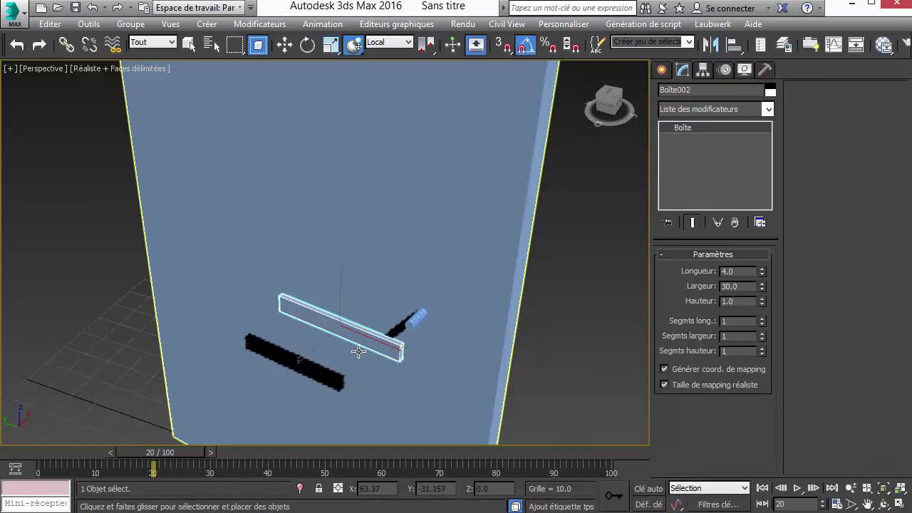
mouse_move(359, 352)
left_mouse_down()
mouse_move(407, 322)
mouse_move(416, 328)
left_mouse_up()
key("w")
type("20")
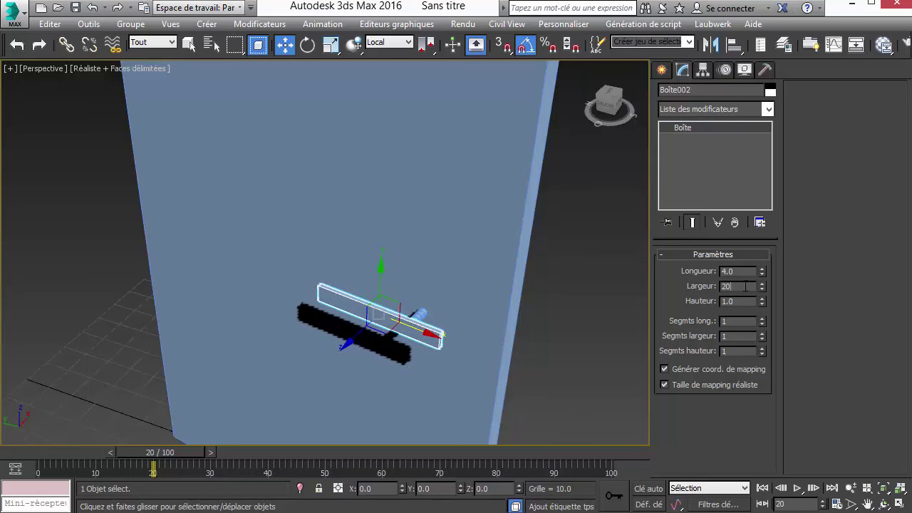
key("Return")
mouse_move(523, 265)
middle_mouse_down("alt")
mouse_move(523, 326)
mouse_move(511, 301)
mouse_move(408, 305)
middle_mouse_up("alt")
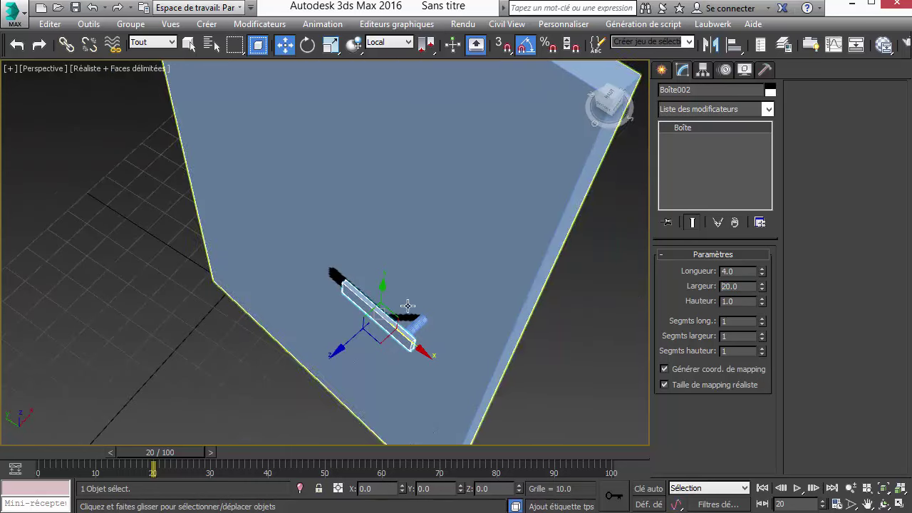
- Link the lever box to the handle cylinder and check it follows when moved
left_click(74, 48)
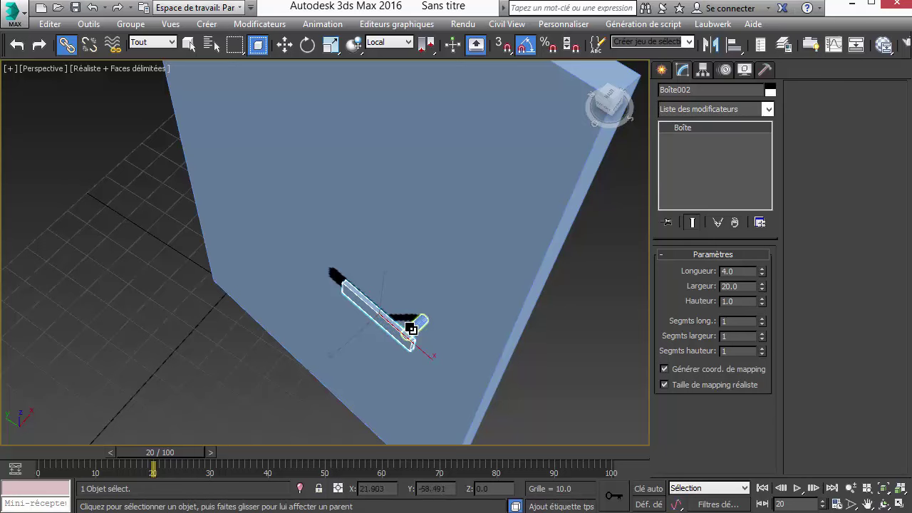
left_click(411, 328)
right_click(408, 327)
left_click(447, 348)
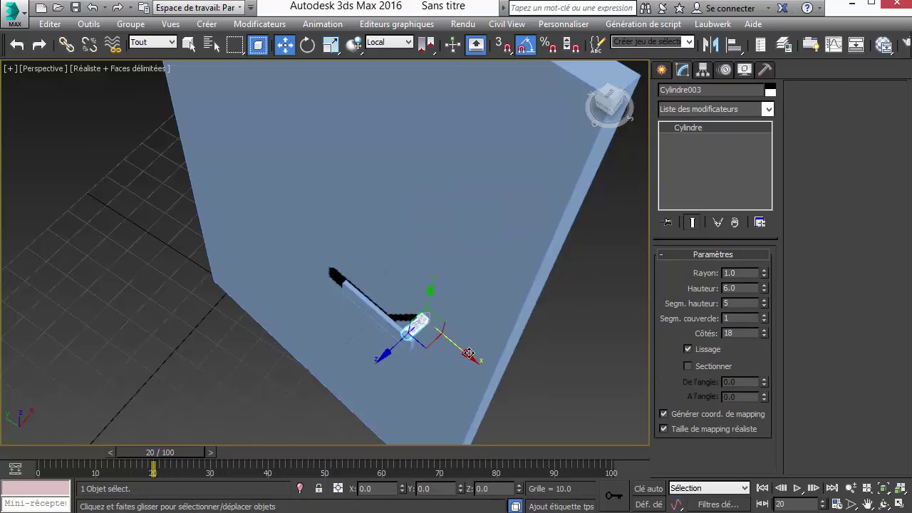
left_click_drag(469, 353, 507, 385)
mouse_move(507, 385)
middle_mouse_down("alt")
mouse_move(548, 294)
mouse_move(599, 301)
mouse_move(404, 283)
middle_mouse_up("alt")
scroll(448, 240, "up", 4)
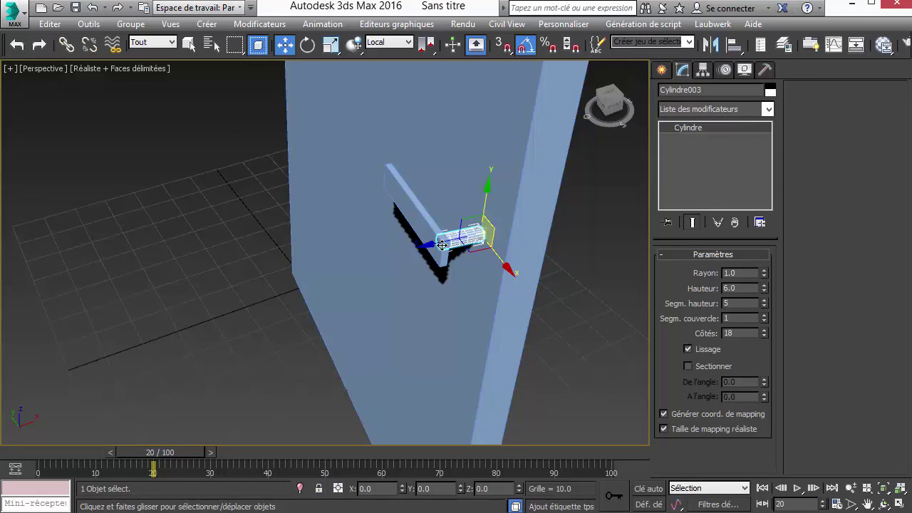
- Link the handle cylinder Cylindre003 to the door panel and return to frame 0
left_click(67, 44)
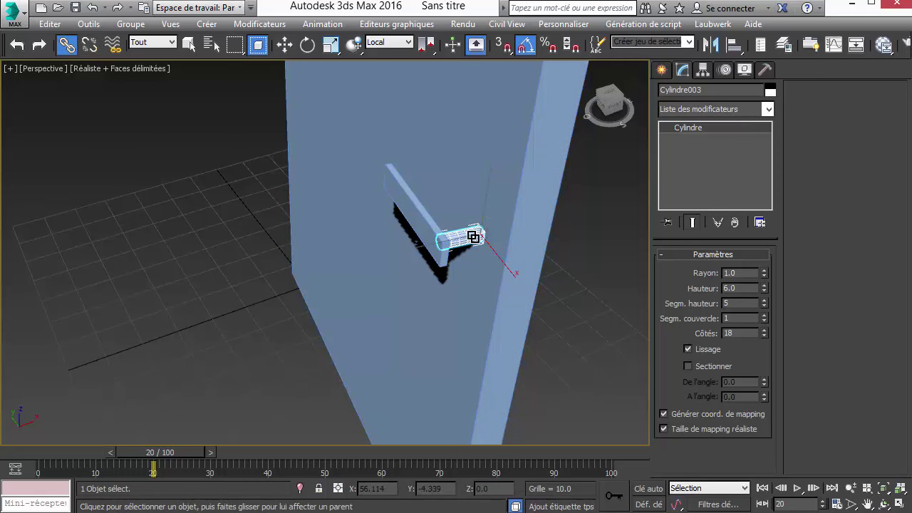
mouse_move(473, 236)
left_mouse_down()
mouse_move(457, 338)
mouse_move(470, 349)
left_mouse_up()
middle_click_drag(470, 349, 163, 492, "alt")
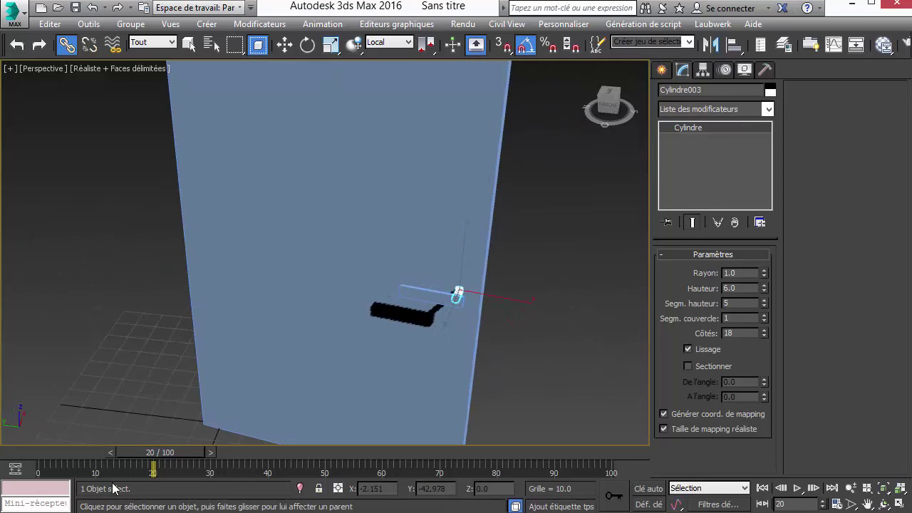
left_click_drag(152, 461, 39, 462)
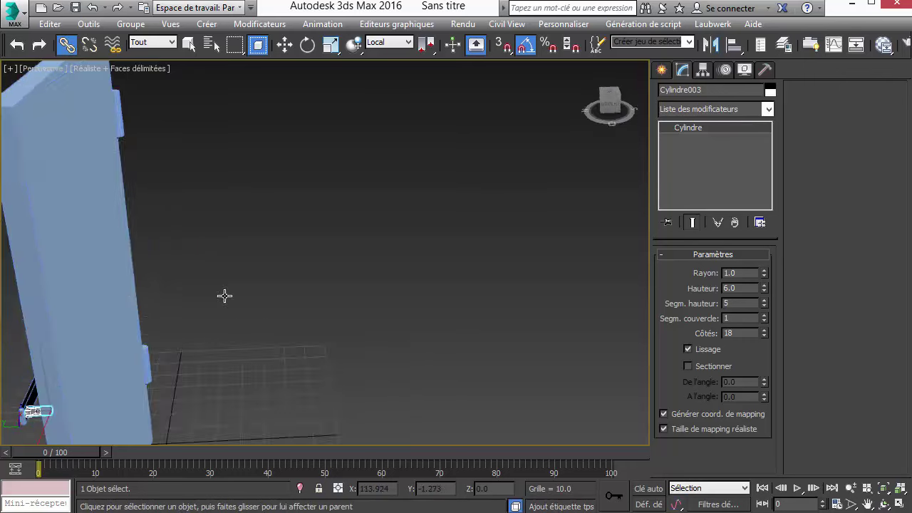
middle_click_drag(325, 268, 570, 190)
middle_click_drag(526, 268, 463, 279, "alt")
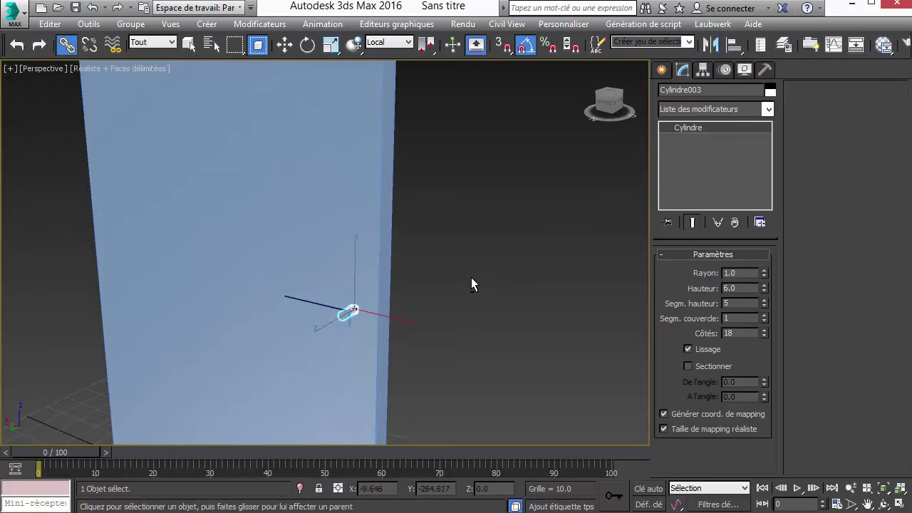
right_click(459, 277)
left_click(511, 299)
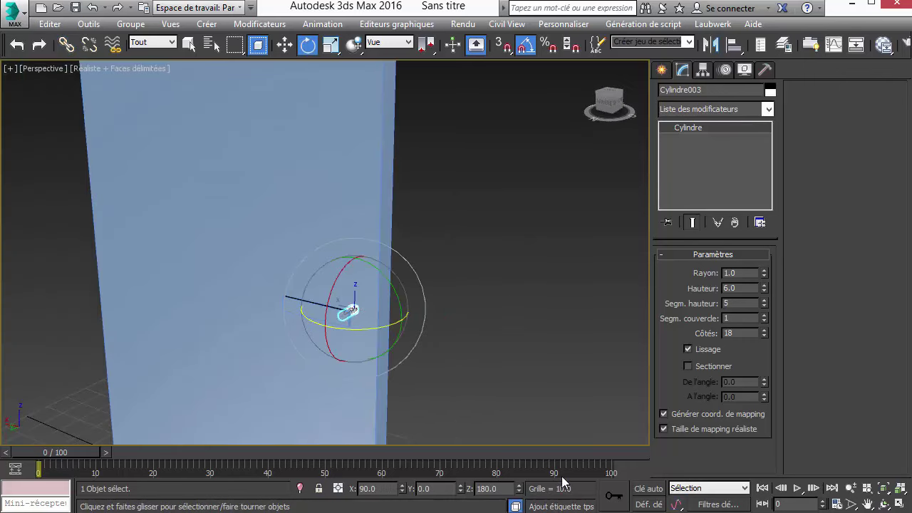
- Turn on Auto Key and inspect the lower hinge's animation keys
left_click(645, 490)
key("q")
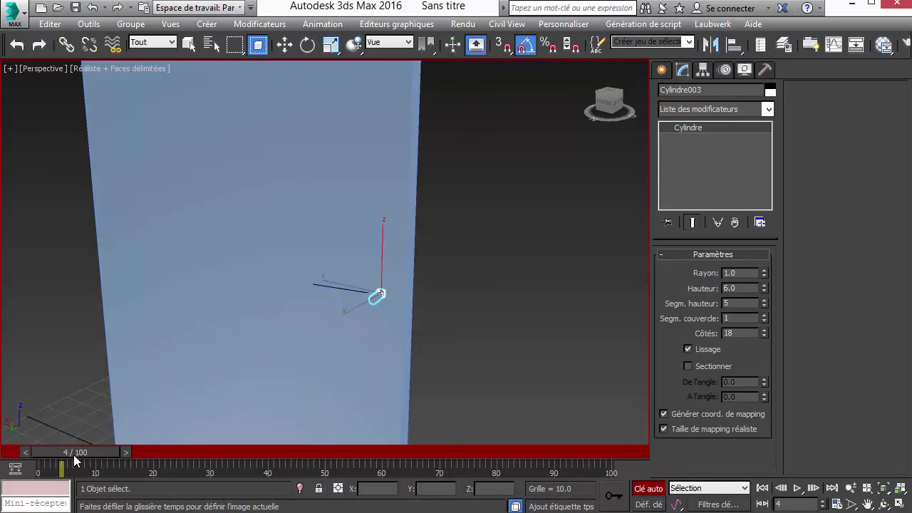
key("e")
mouse_move(197, 279)
middle_mouse_down("alt")
mouse_move(414, 106)
mouse_move(364, 275)
mouse_move(472, 274)
mouse_move(322, 244)
mouse_move(449, 370)
middle_mouse_up("alt")
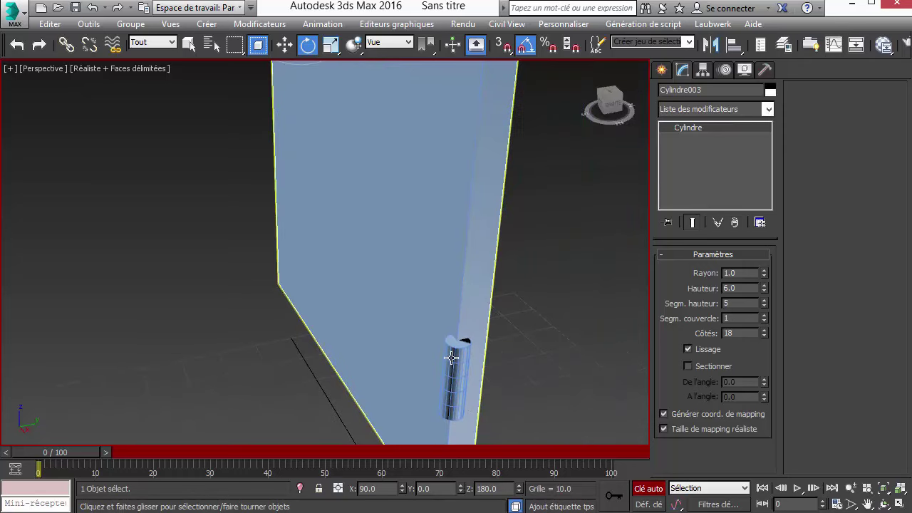
left_click(451, 371)
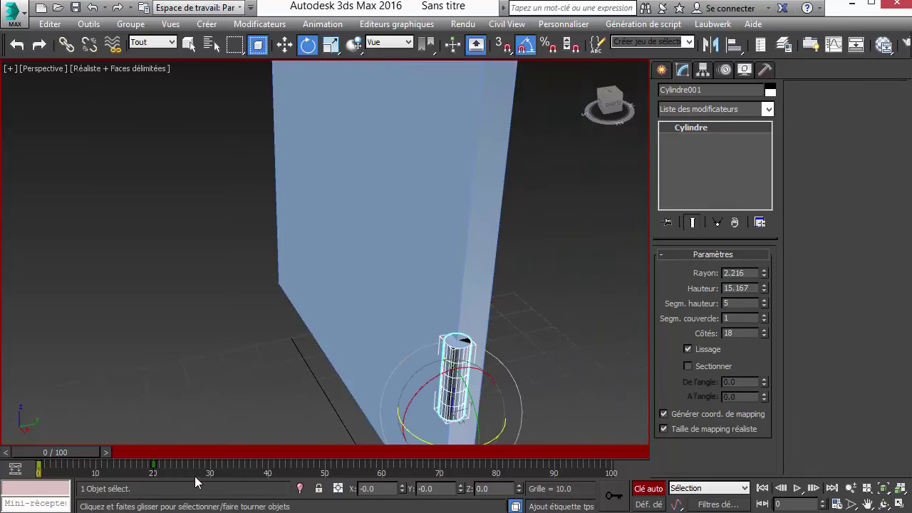
mouse_move(181, 471)
left_mouse_down()
mouse_move(71, 480)
mouse_move(143, 479)
left_mouse_up()
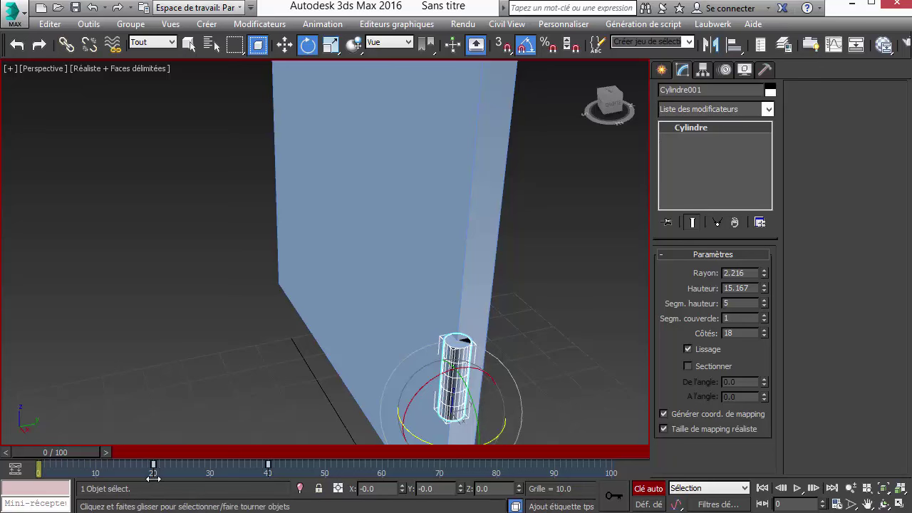
- At frame 10, tilt the door handle down about −35° around Y
mouse_move(571, 264)
middle_mouse_down("alt")
mouse_move(469, 257)
mouse_move(292, 285)
mouse_move(316, 247)
middle_mouse_up("alt")
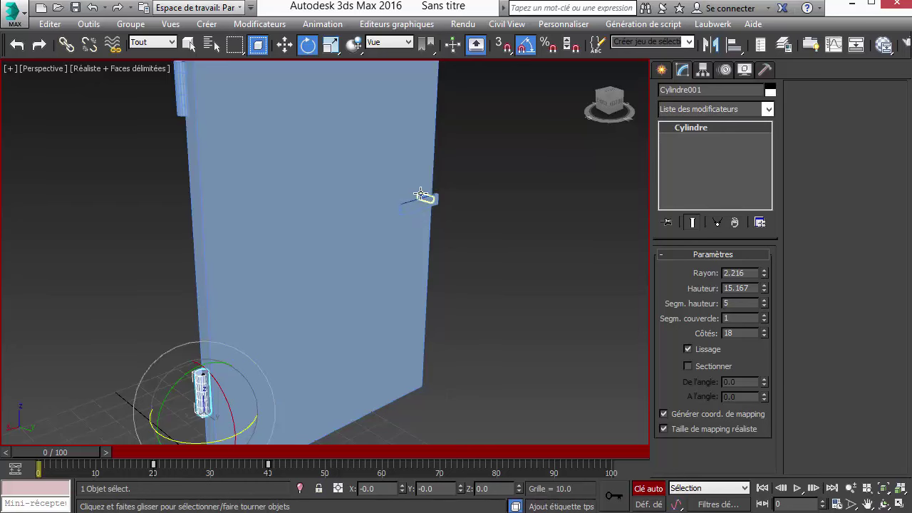
left_click(415, 197)
mouse_move(71, 455)
left_mouse_down()
mouse_move(179, 459)
mouse_move(175, 472)
mouse_move(128, 478)
left_mouse_up()
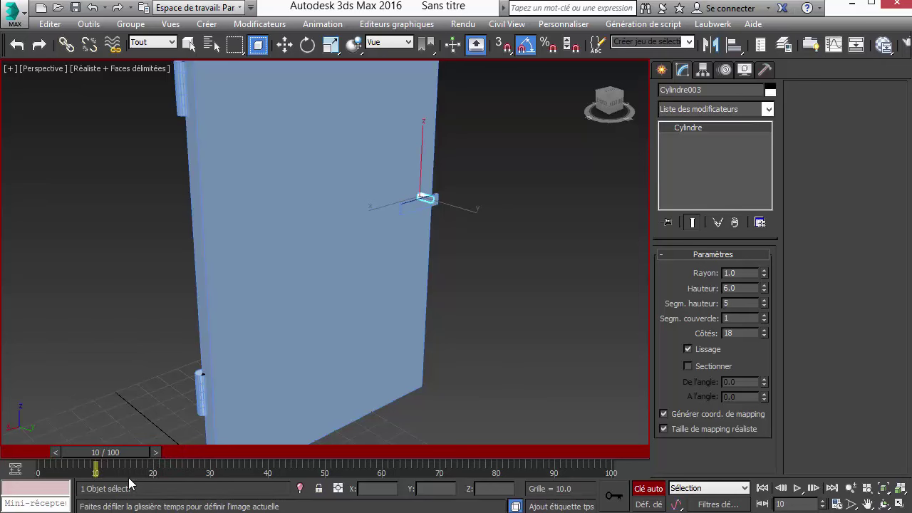
key("e")
left_click_drag(399, 164, 390, 187)
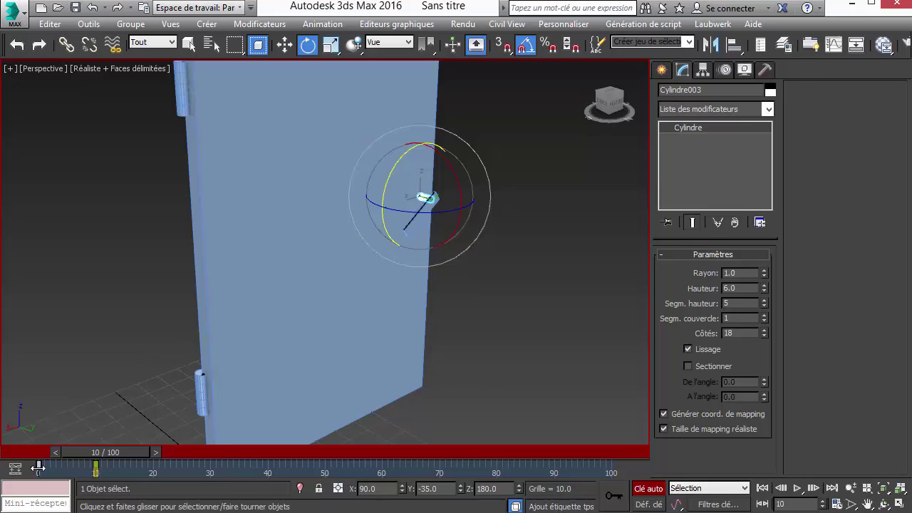
- Copy the handle's frame-0 key to frame 20 and scrub the timeline to preview
left_click_drag(39, 467, 68, 472, "shift")
left_click_drag(152, 488, 153, 488, "shift")
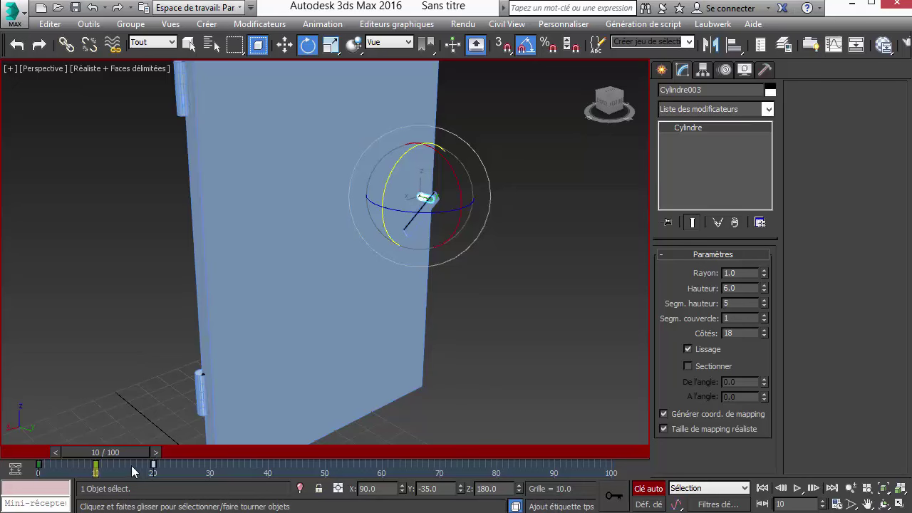
left_click_drag(114, 462, 244, 468)
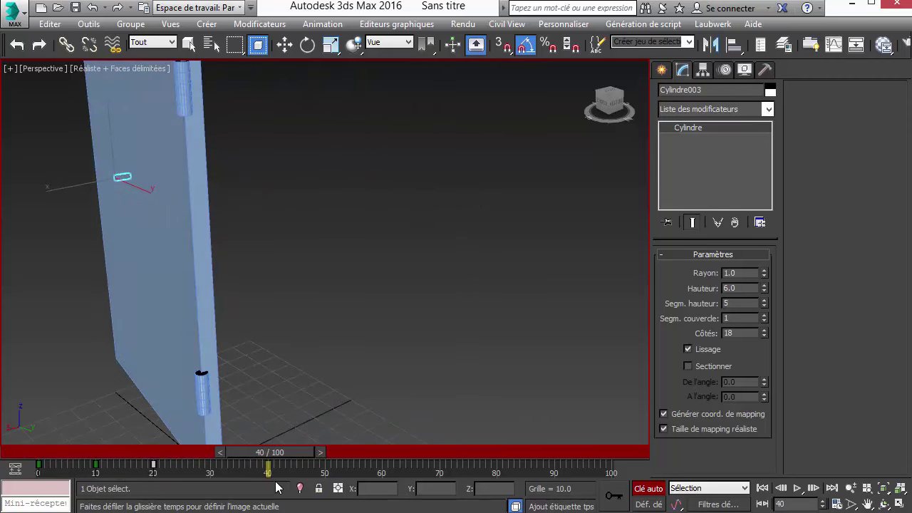
mouse_move(243, 468)
left_mouse_down()
mouse_move(193, 492)
mouse_move(241, 487)
mouse_move(114, 506)
mouse_move(225, 498)
mouse_move(51, 490)
left_mouse_up()
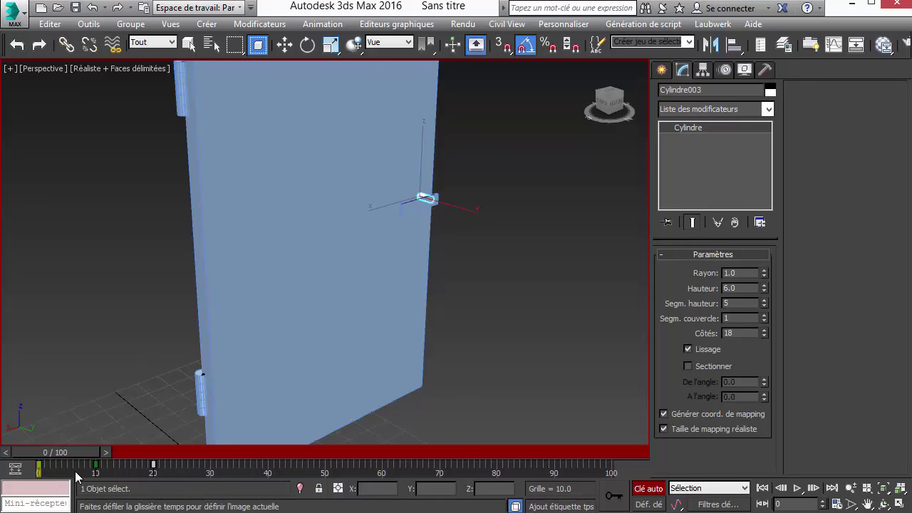
key("e")
scroll(542, 267, "down", 5)
mouse_move(542, 266)
middle_mouse_down("alt")
mouse_move(379, 312)
mouse_move(428, 335)
middle_mouse_up("alt")
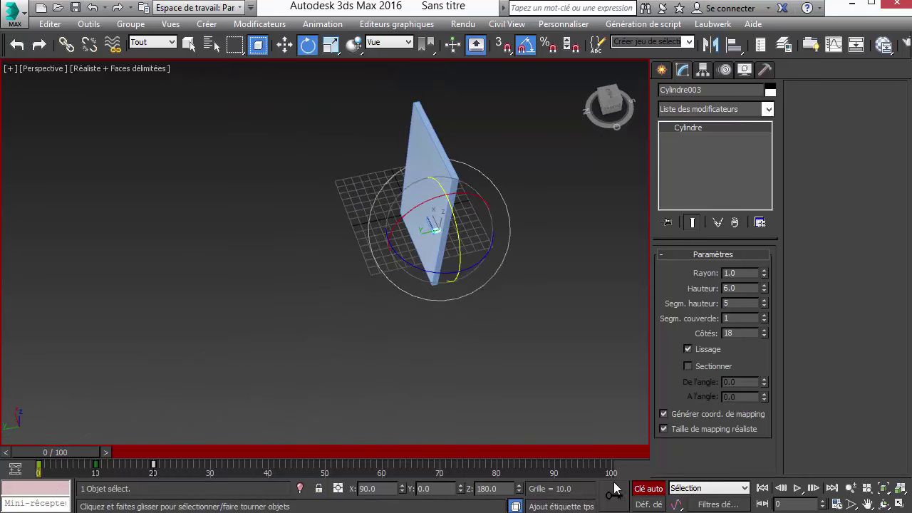
- Turn off Auto Key and select the door handle cylinder for moving
left_click(645, 494)
mouse_move(397, 379)
middle_mouse_down("alt")
mouse_move(352, 265)
mouse_move(473, 261)
mouse_move(538, 270)
mouse_move(513, 269)
mouse_move(426, 299)
mouse_move(426, 320)
middle_mouse_up("alt")
scroll(352, 265, "up", 4)
scroll(311, 279, "up", 4)
left_click(474, 267)
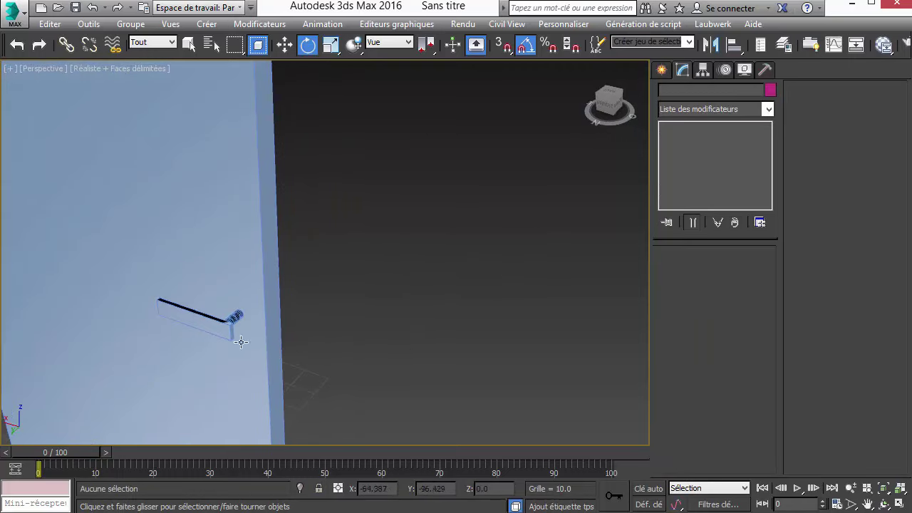
left_click(237, 316)
right_click(336, 307)
left_click(356, 329)
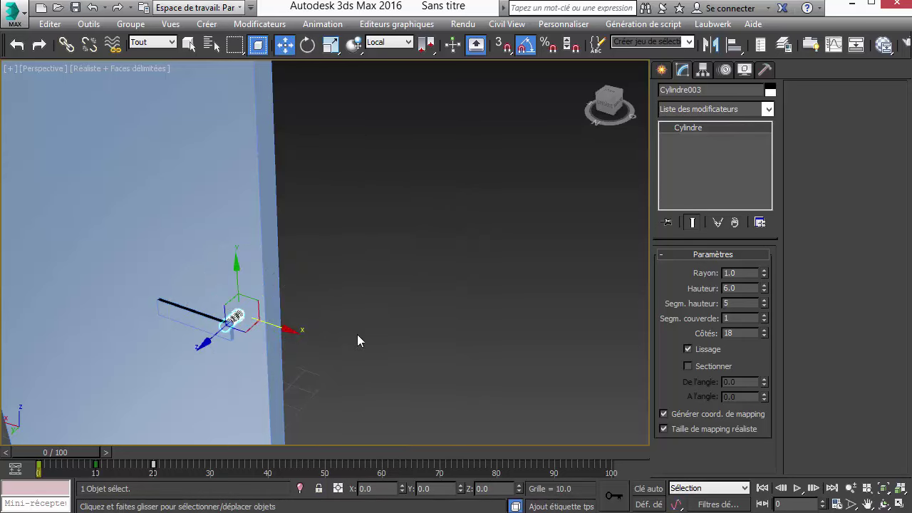
- Slide the handle shaft along its axis so it passes through the door
mouse_move(357, 334)
middle_mouse_down("alt")
mouse_move(306, 364)
mouse_move(204, 356)
middle_mouse_up("alt")
mouse_move(204, 353)
left_mouse_down()
mouse_move(213, 336)
mouse_move(242, 346)
mouse_move(232, 362)
mouse_move(224, 322)
mouse_move(204, 294)
mouse_move(139, 329)
left_mouse_up()
left_click(200, 317)
left_click(222, 321)
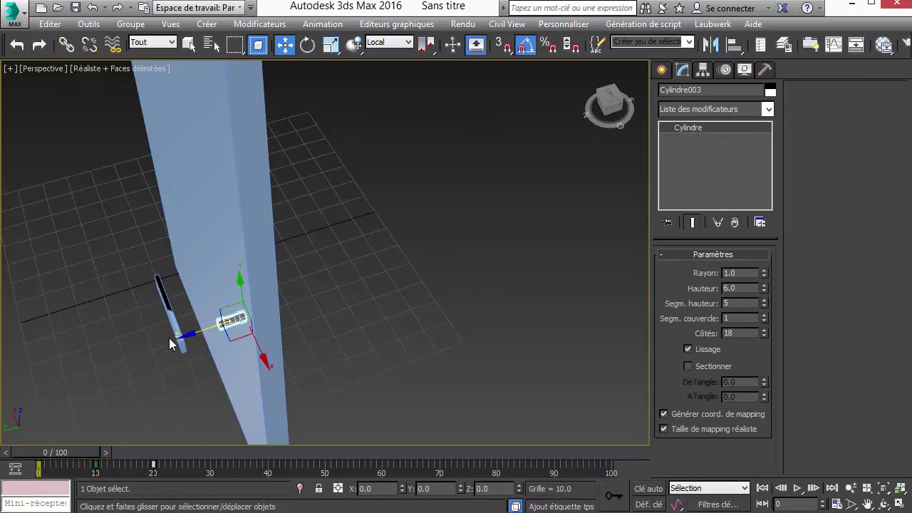
left_click_drag(199, 332, 238, 324)
mouse_move(238, 324)
middle_mouse_down("alt")
mouse_move(239, 291)
mouse_move(253, 326)
middle_mouse_up("alt")
left_click_drag(236, 311, 241, 311)
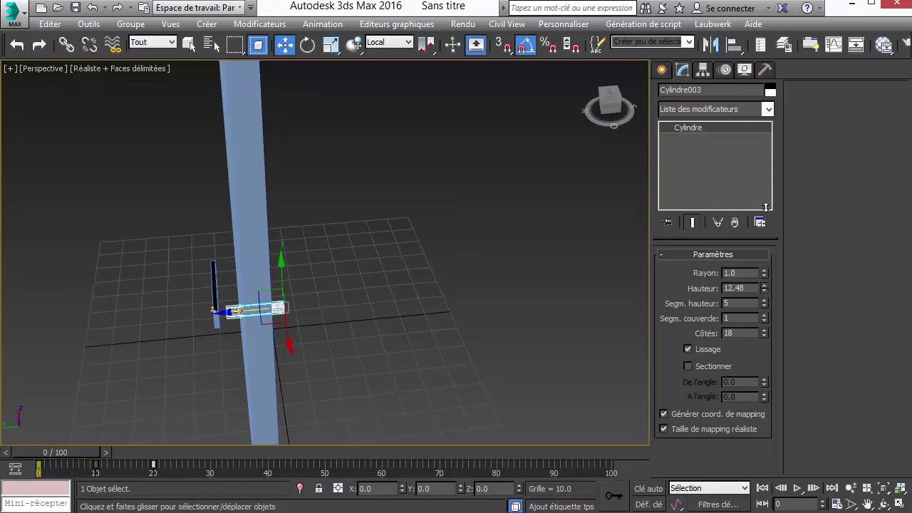
- Clone the lever bar to the door's other side as an Instance, set against the face
left_click(213, 275)
left_click_drag(177, 293, 250, 314, "shift")
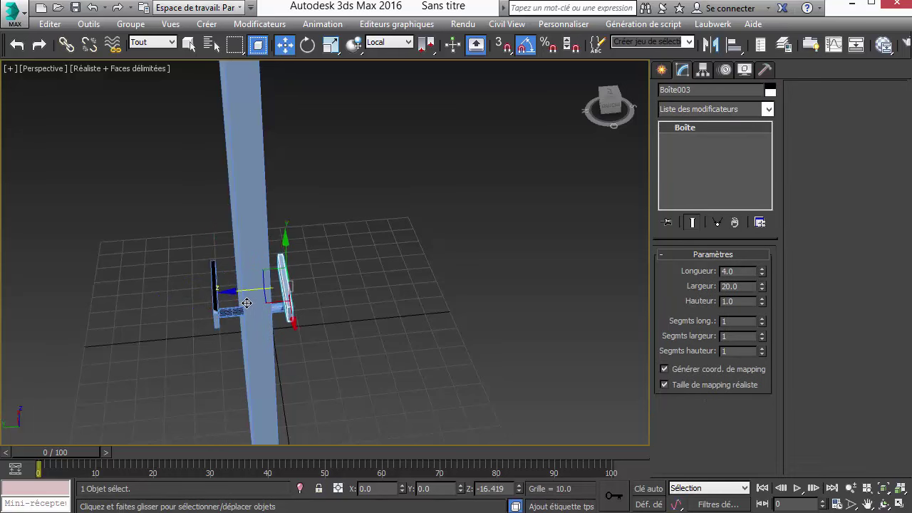
left_click(404, 315)
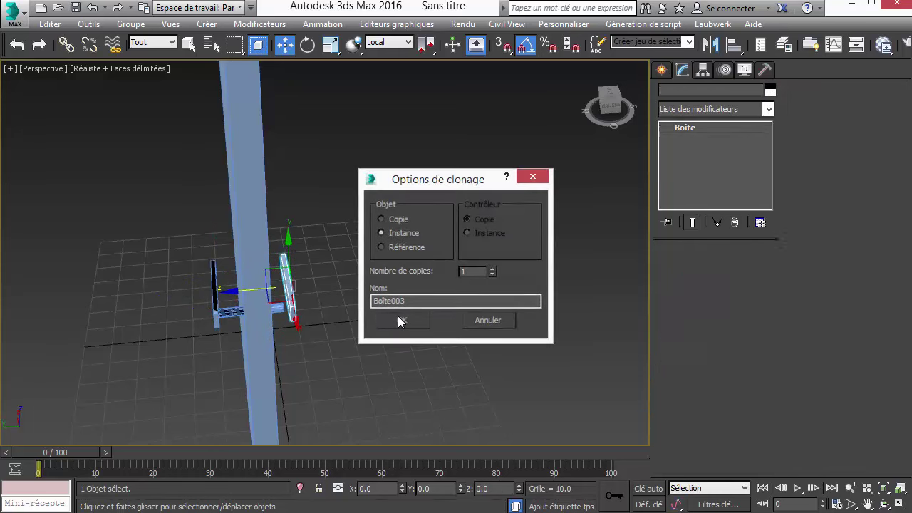
key("z")
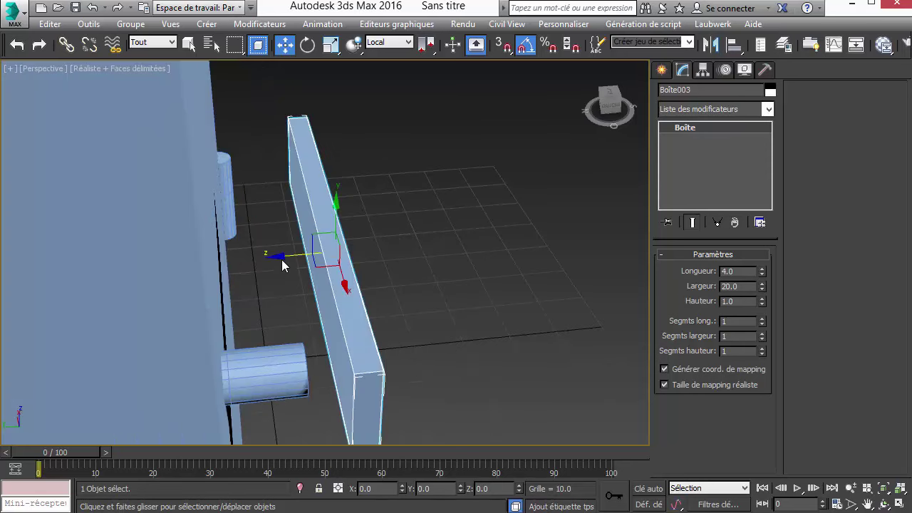
left_click_drag(294, 255, 264, 275)
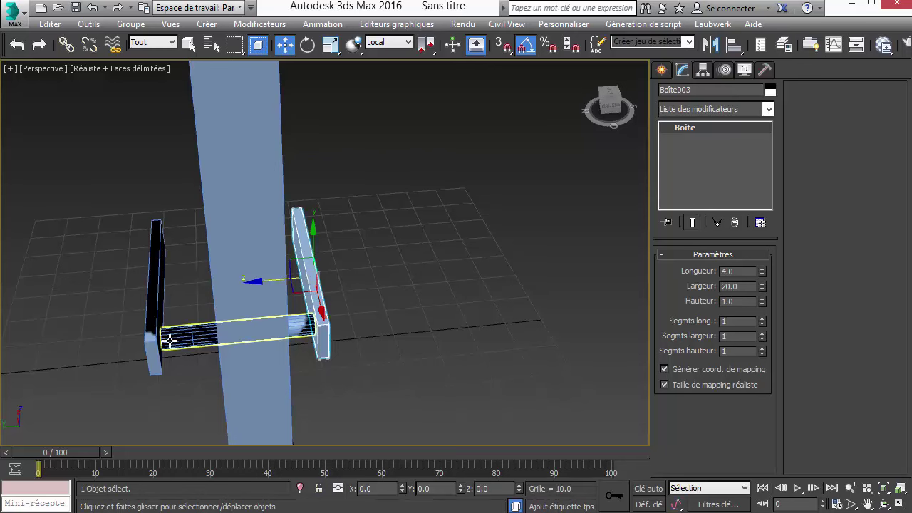
- Centre the handle shaft and both lever bars through the door
left_click(190, 337)
left_click_drag(257, 330, 282, 334)
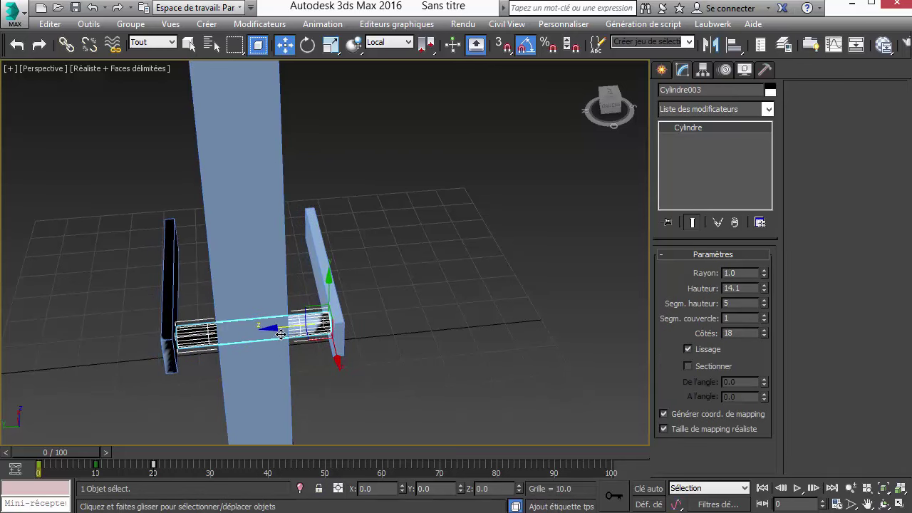
left_click(455, 324)
left_click(324, 278)
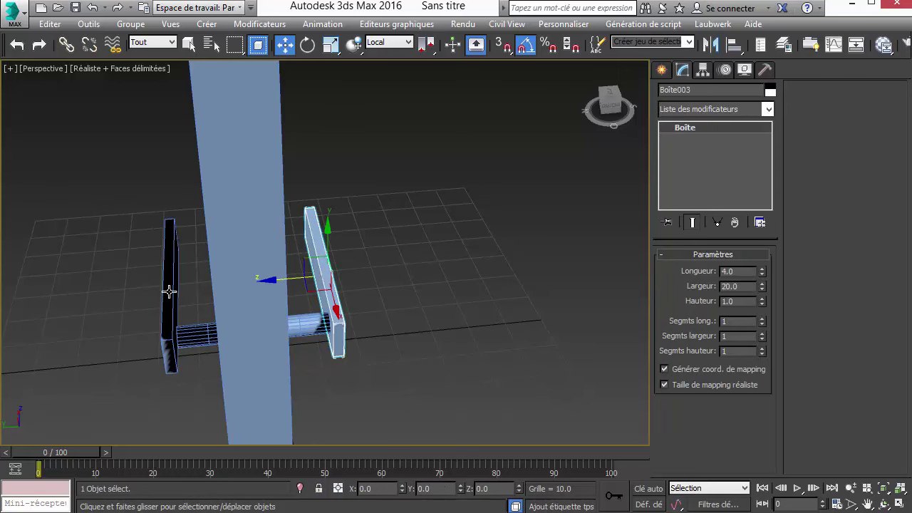
left_click(199, 339)
left_click(258, 262)
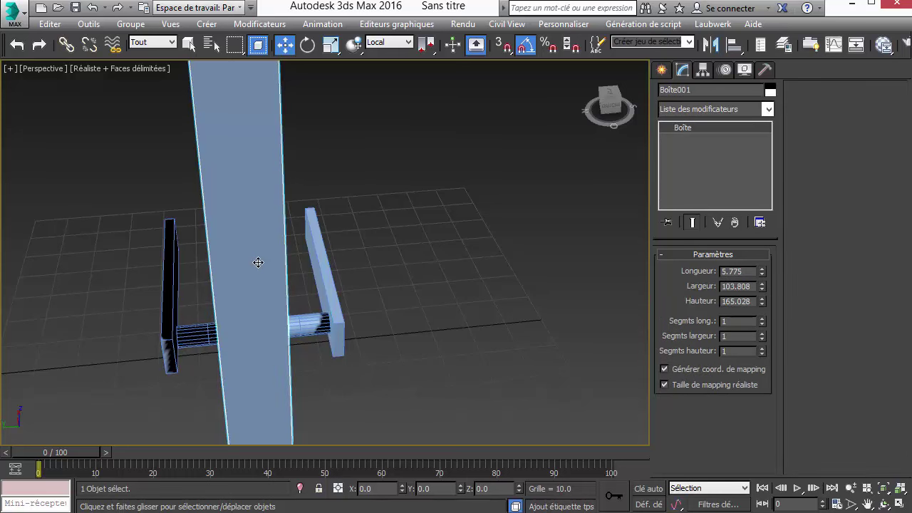
middle_click_drag(258, 262, 243, 397, "alt")
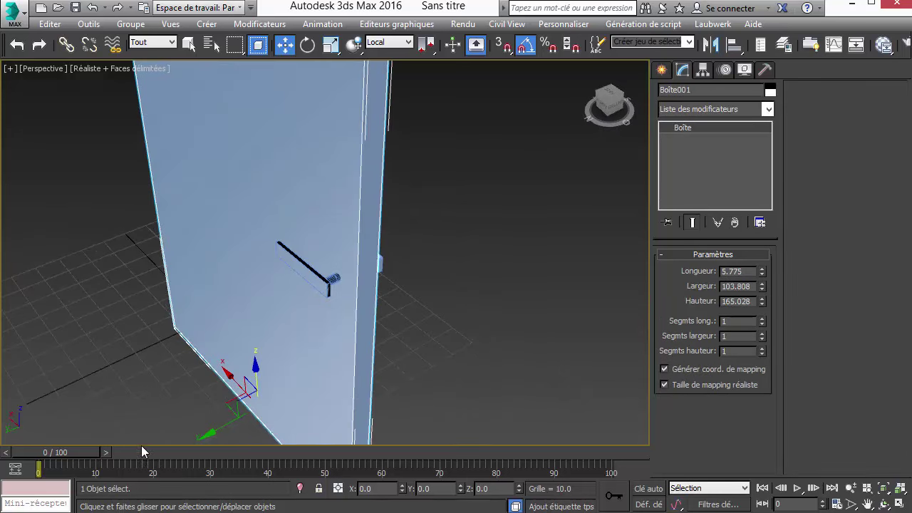
- Scrub to frame 20 to check the door animation with the new handle
mouse_move(76, 454)
left_mouse_down()
mouse_move(166, 470)
mouse_move(89, 470)
mouse_move(256, 471)
mouse_move(37, 470)
left_mouse_up()
key("w")
mouse_move(389, 275)
middle_mouse_down("alt")
mouse_move(480, 301)
mouse_move(391, 306)
mouse_move(398, 295)
middle_mouse_up("alt")
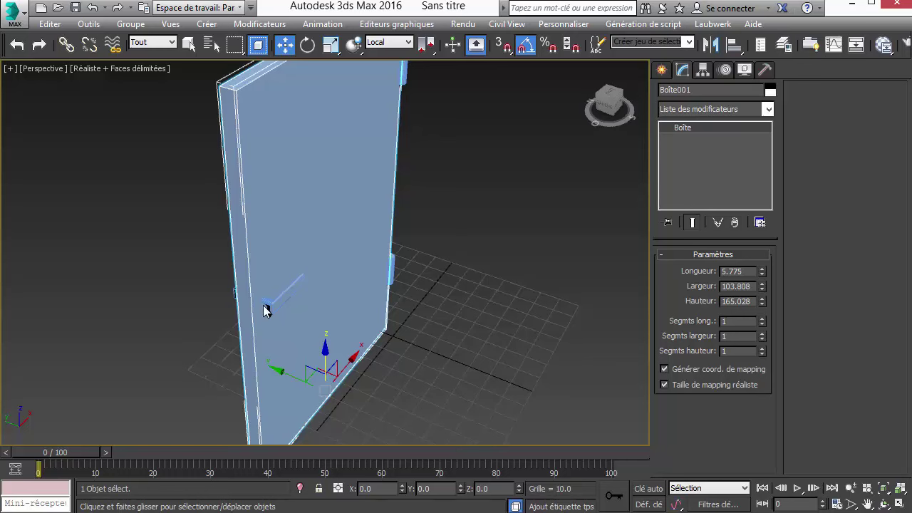
- Open the Schematic View and enlarge its window to show the hierarchy
left_click(854, 47)
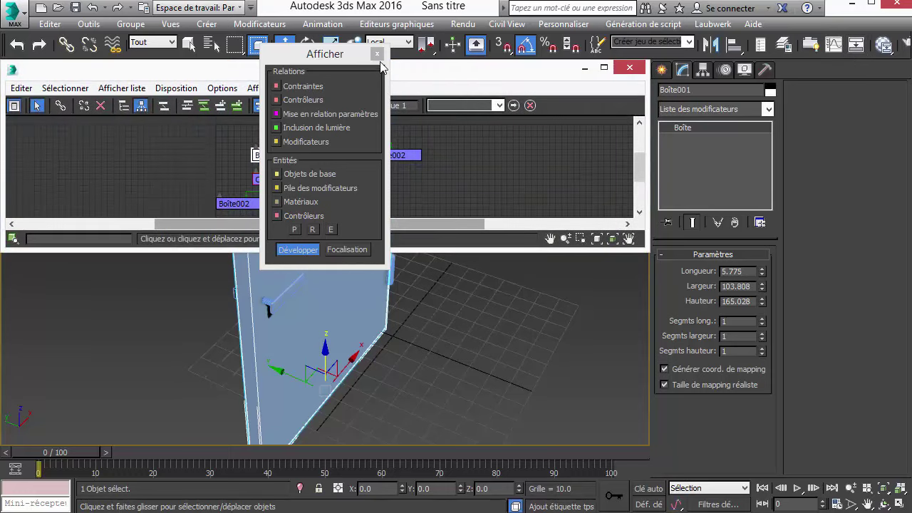
left_click(377, 55)
left_click_drag(404, 249, 357, 417)
scroll(352, 210, "up", 3)
- Inspect the Cylindre001–003, Boîte001, Boîte002 and Boîte003 nodes, then close Schematic View
left_click(347, 217)
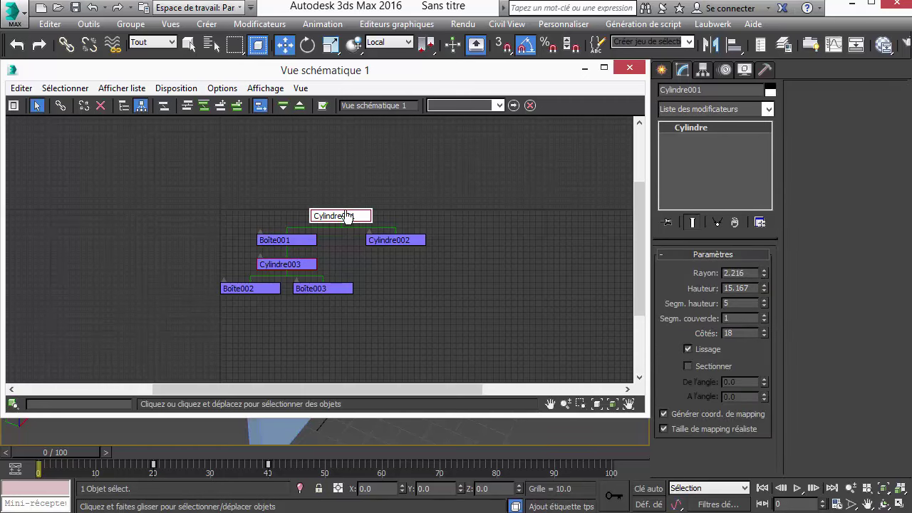
left_click(380, 242)
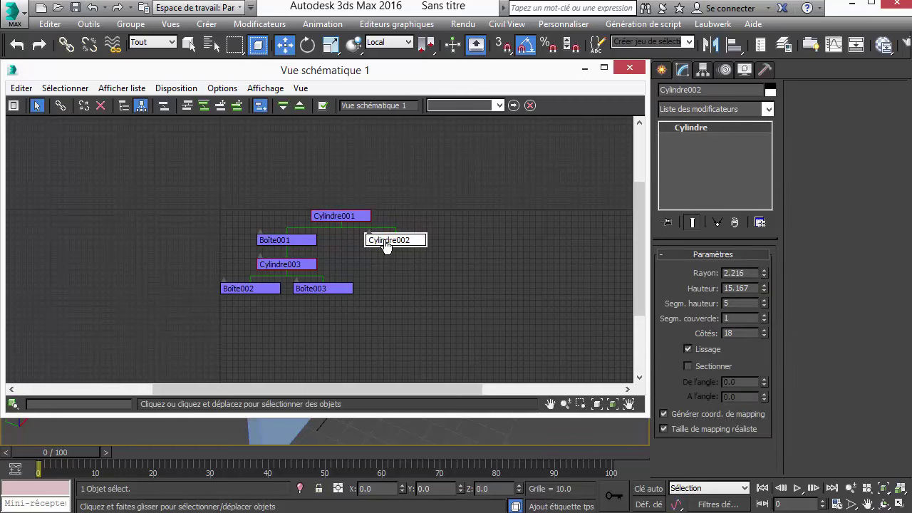
left_click(348, 216)
left_click(280, 243)
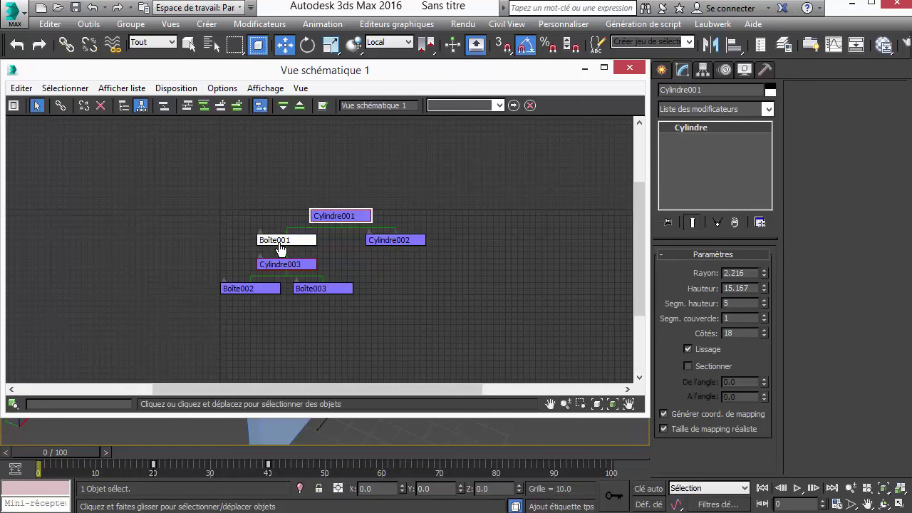
left_click(282, 266)
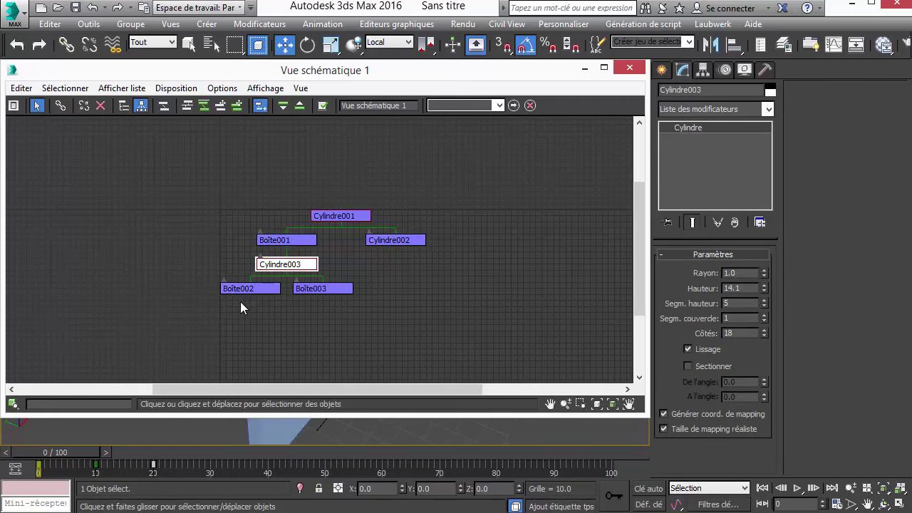
left_click(275, 289)
left_click(321, 292)
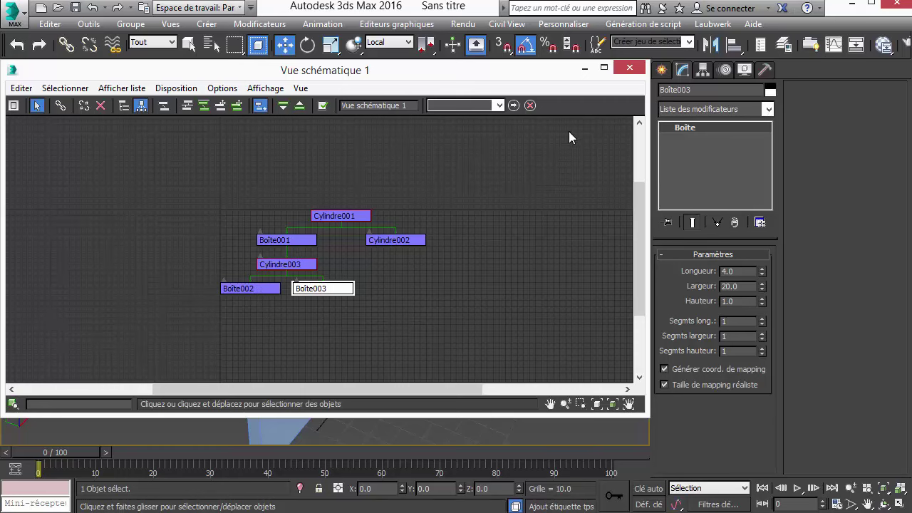
left_click(629, 67)
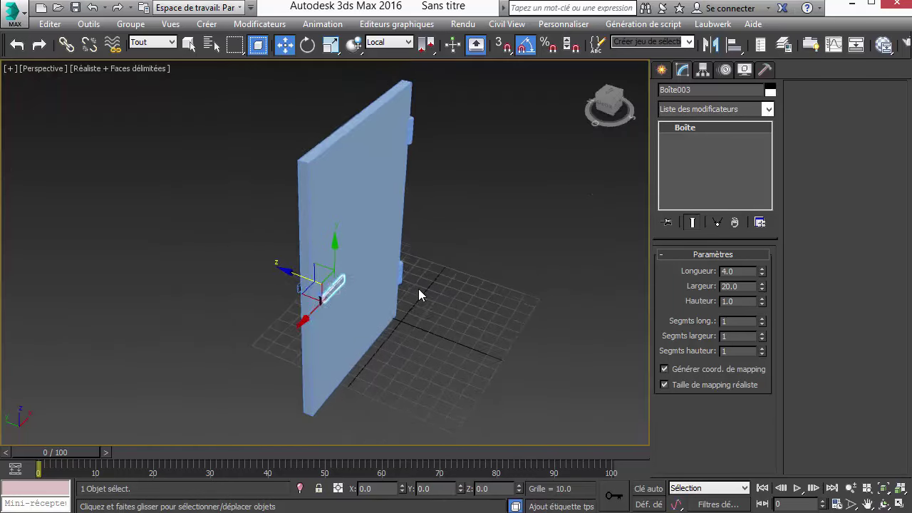
- Scrub the time slider to watch the door swing open, then return to frame 0 and reframe
mouse_move(419, 289)
middle_mouse_down("alt")
mouse_move(580, 291)
mouse_move(482, 320)
mouse_move(605, 240)
mouse_move(314, 384)
middle_mouse_up("alt")
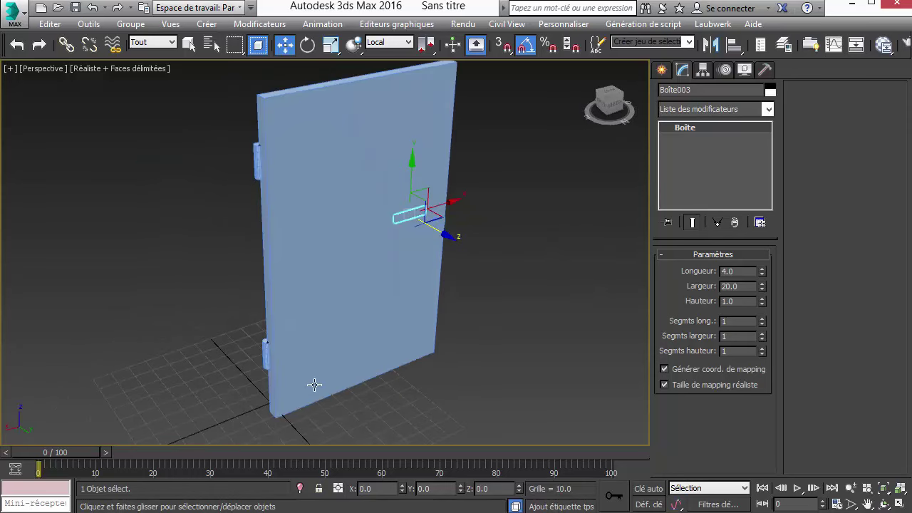
mouse_move(75, 454)
left_mouse_down()
mouse_move(269, 476)
mouse_move(93, 456)
mouse_move(251, 453)
mouse_move(70, 453)
left_mouse_up()
key("w")
key("F4")
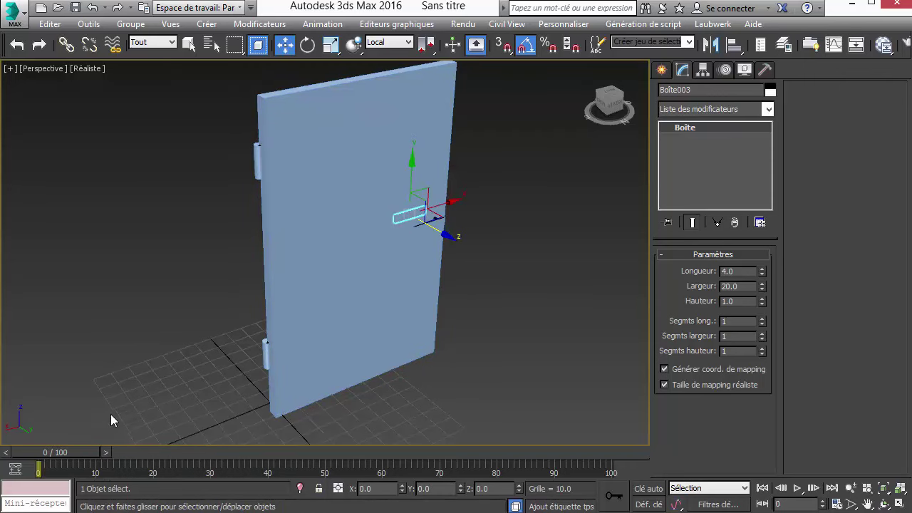
left_click(459, 345)
mouse_move(459, 346)
middle_mouse_down()
mouse_move(472, 348)
mouse_move(446, 359)
mouse_move(432, 346)
mouse_move(479, 359)
middle_mouse_up()
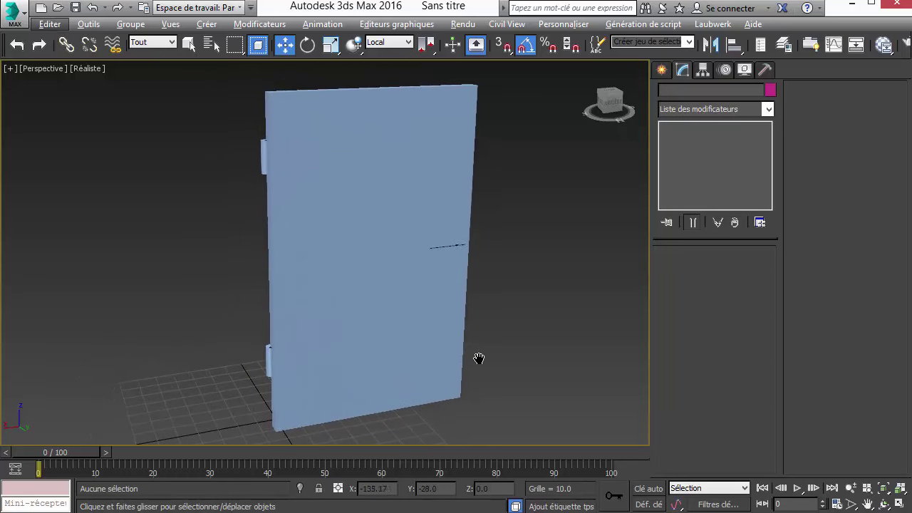
mouse_move(546, 392)
middle_mouse_down("alt")
mouse_move(342, 380)
mouse_move(11, 391)
mouse_move(546, 372)
mouse_move(628, 383)
mouse_move(611, 395)
mouse_move(466, 374)
mouse_move(569, 384)
middle_mouse_up("alt")
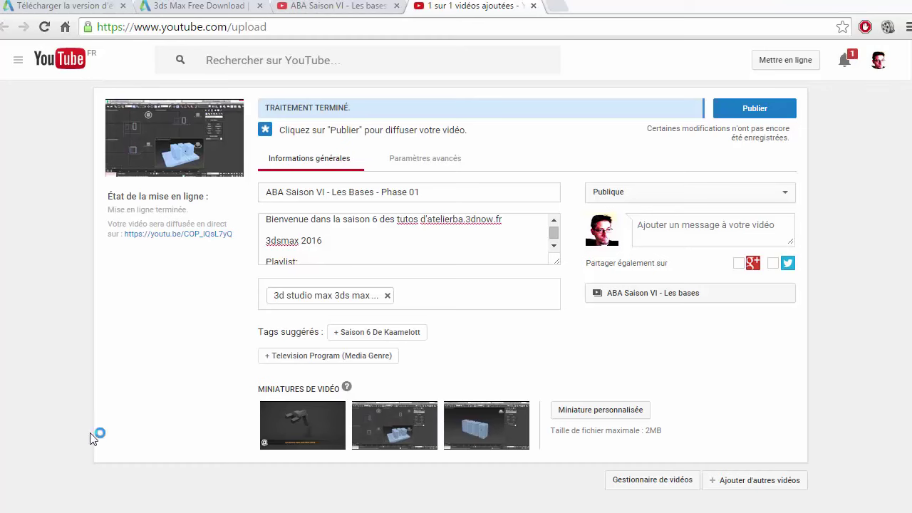
- Search Google Images for 'texture porte' in a new tab
left_click(557, 6)
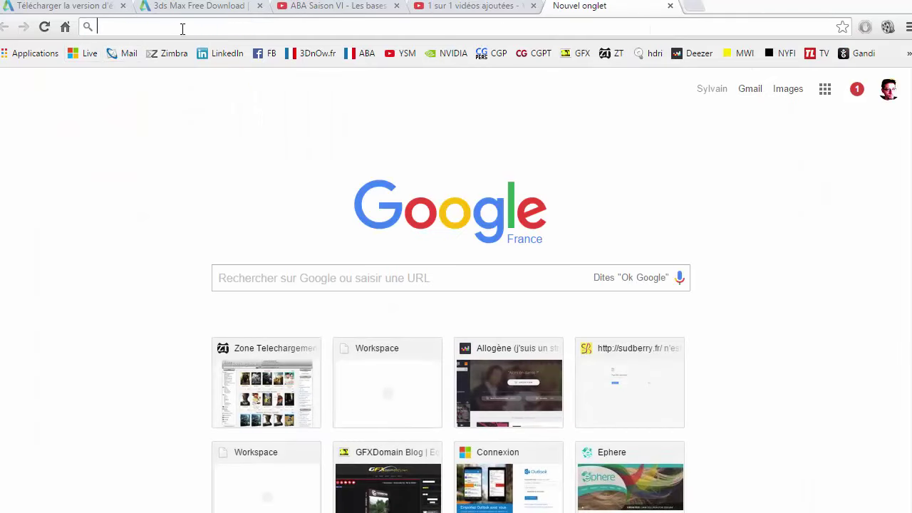
type("textur")
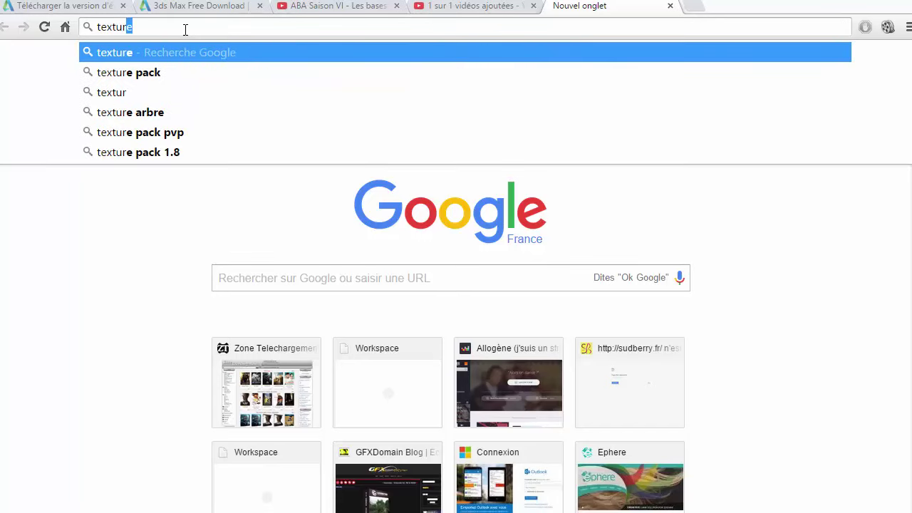
type("e port")
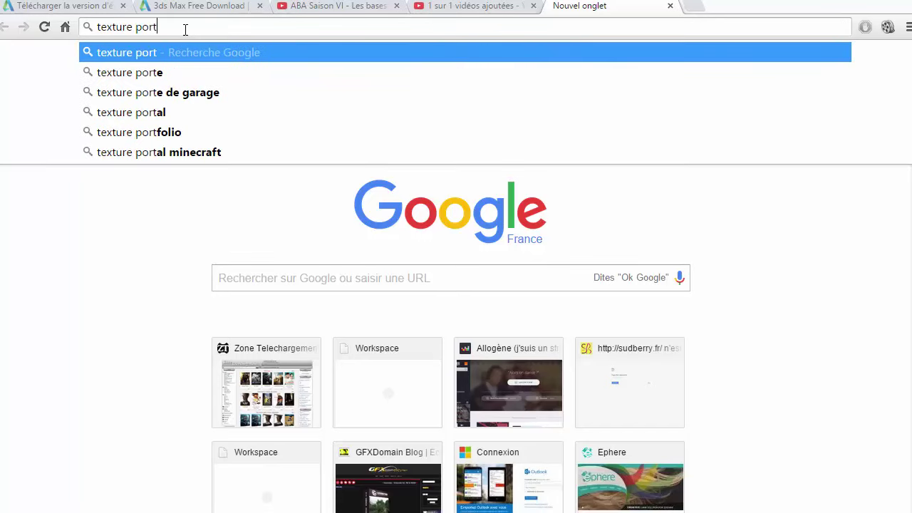
type("e")
key("Return")
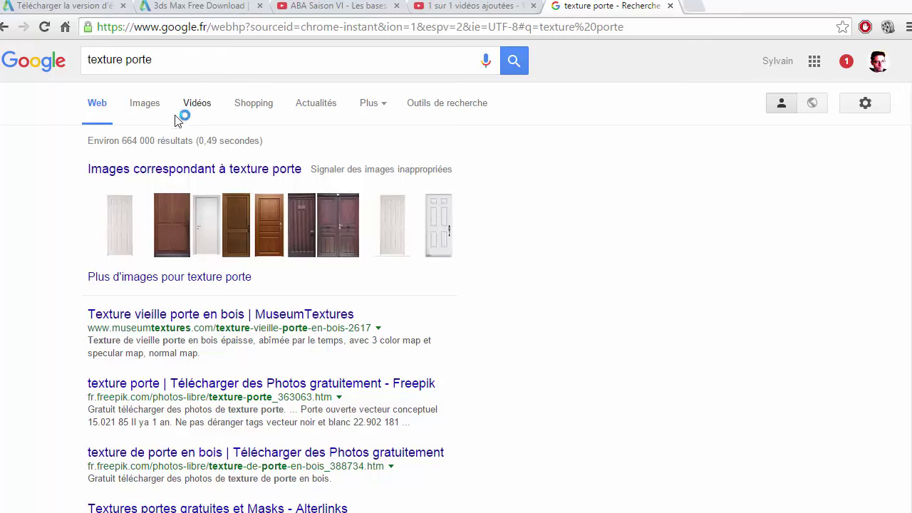
left_click(144, 103)
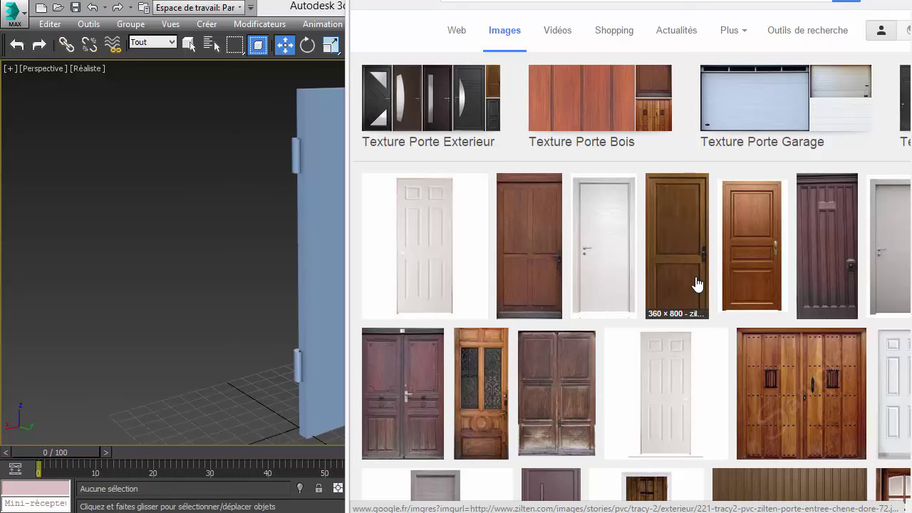
scroll(699, 282, "down", 4)
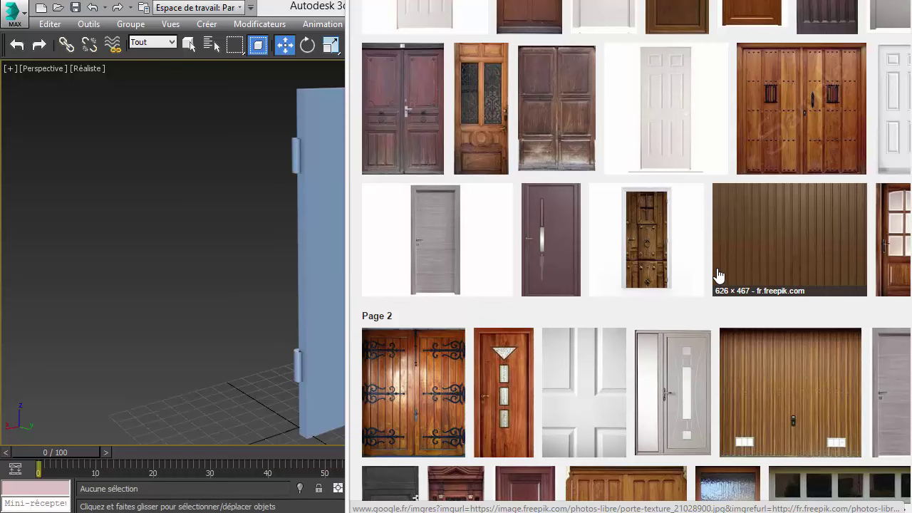
scroll(718, 275, "down", 2)
scroll(727, 281, "down", 1)
scroll(732, 282, "up", 5)
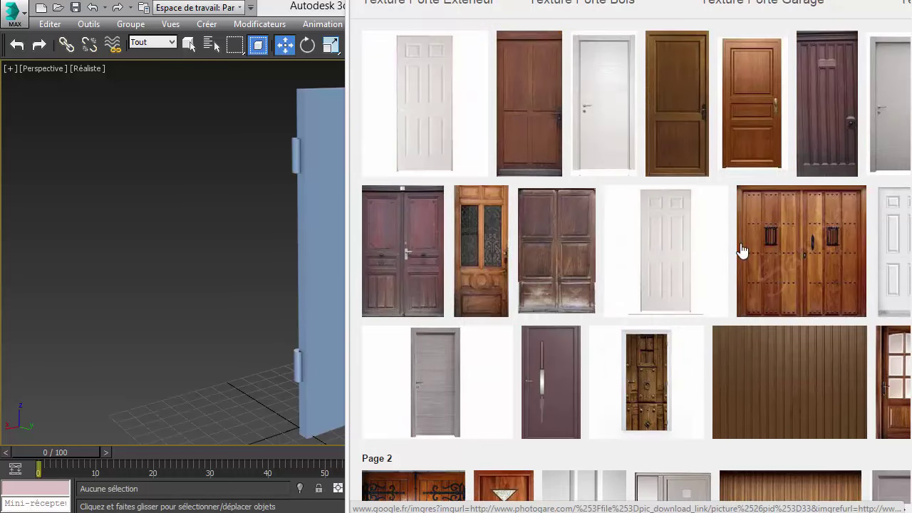
- Open the brown wooden door picture at full size and save it to disk
left_click(685, 108)
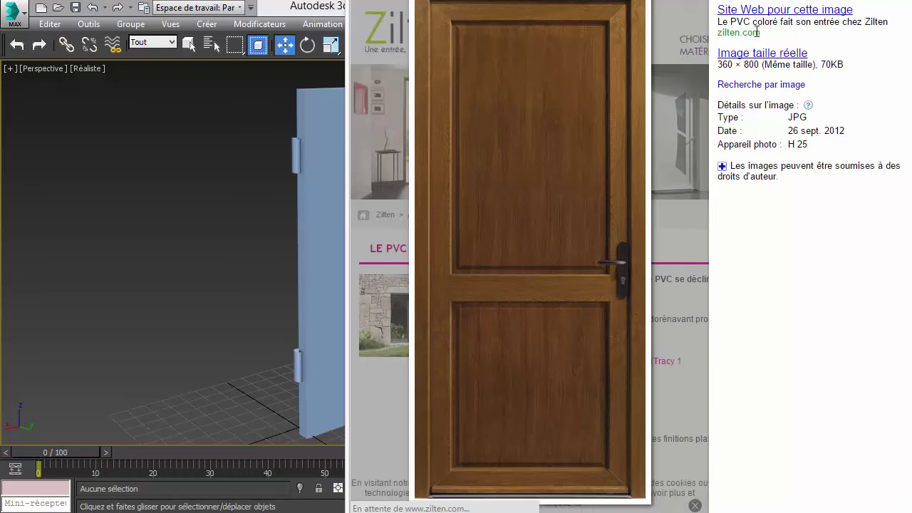
left_click(763, 54)
right_click(540, 147)
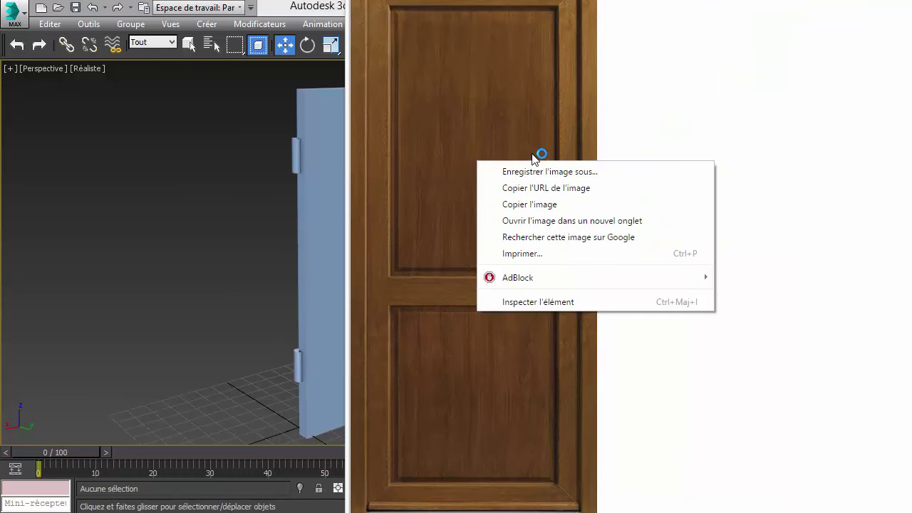
left_click(550, 171)
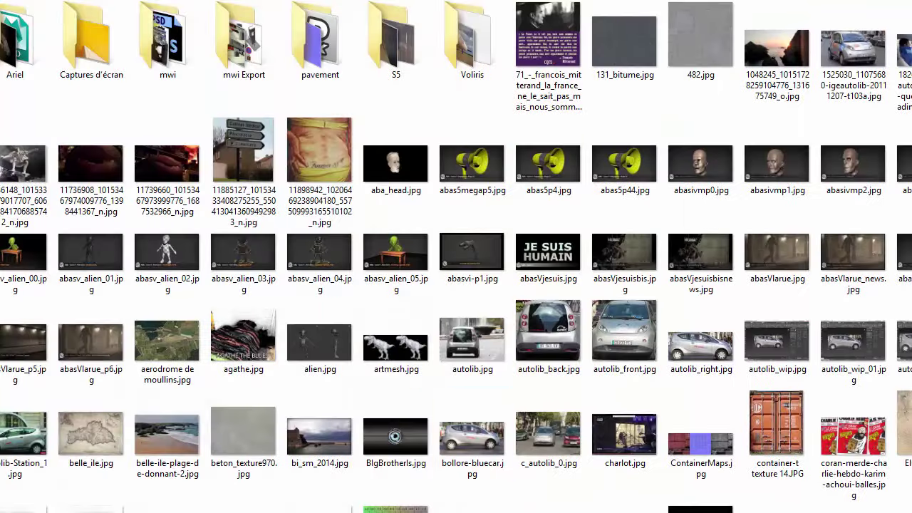
key("Return")
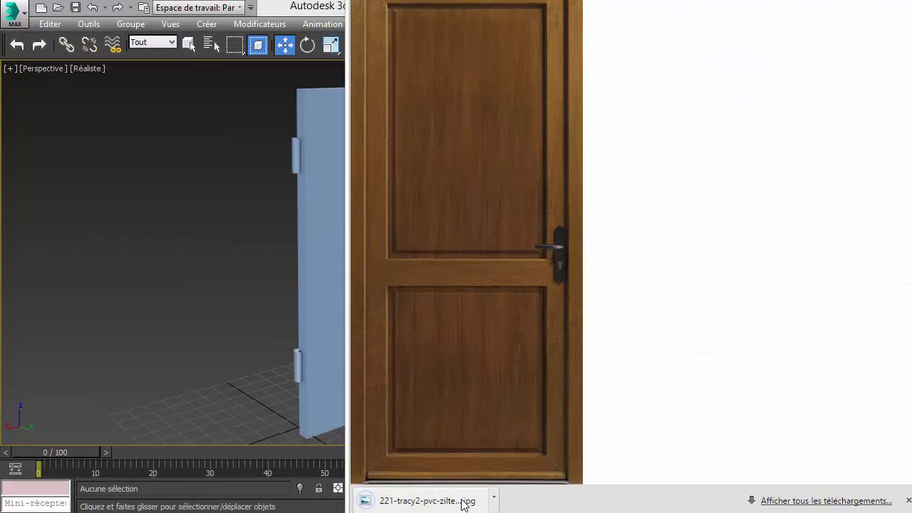
- Drop the downloaded door image onto the door box and disable Real-World Map Size
left_click_drag(464, 503, 309, 310)
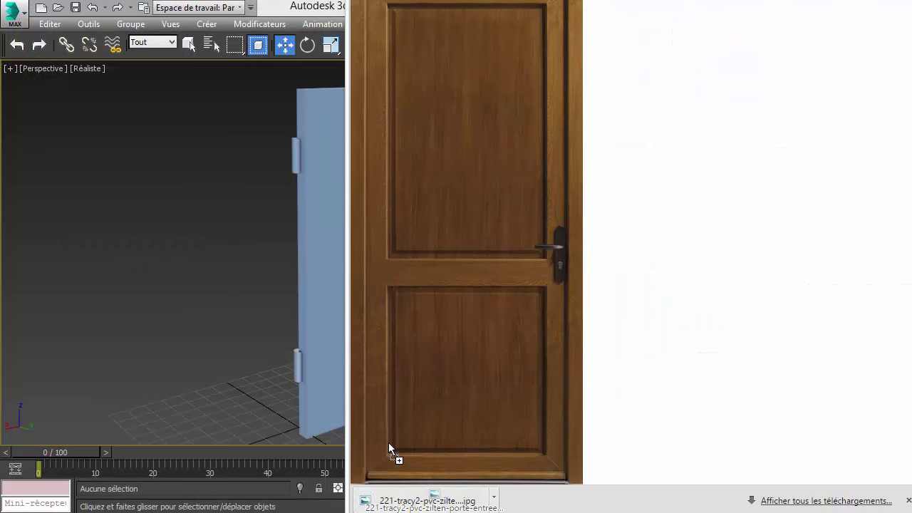
left_click(328, 283)
left_click(294, 273)
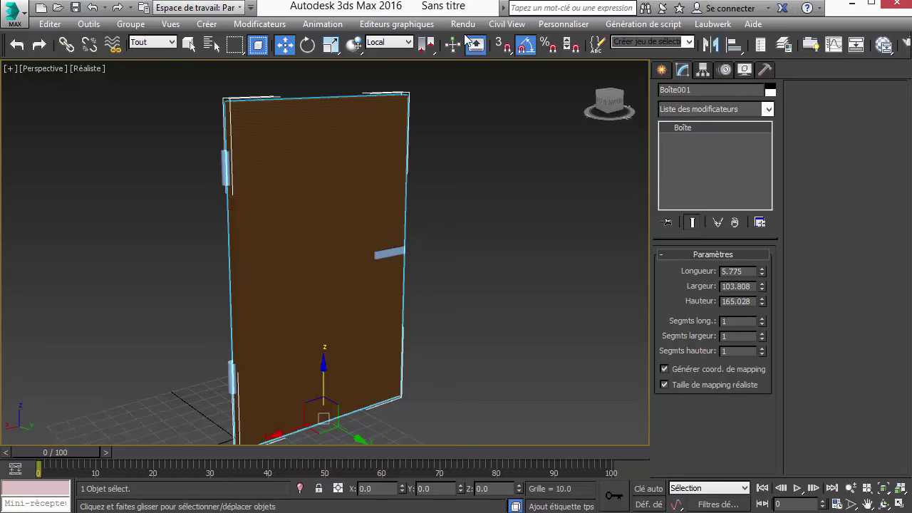
left_click(687, 387)
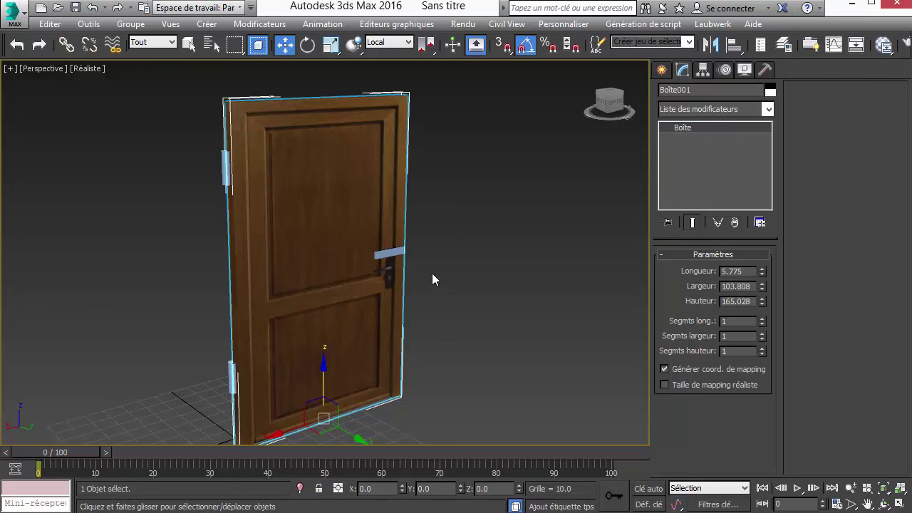
middle_click_drag(475, 256, 412, 279, "alt")
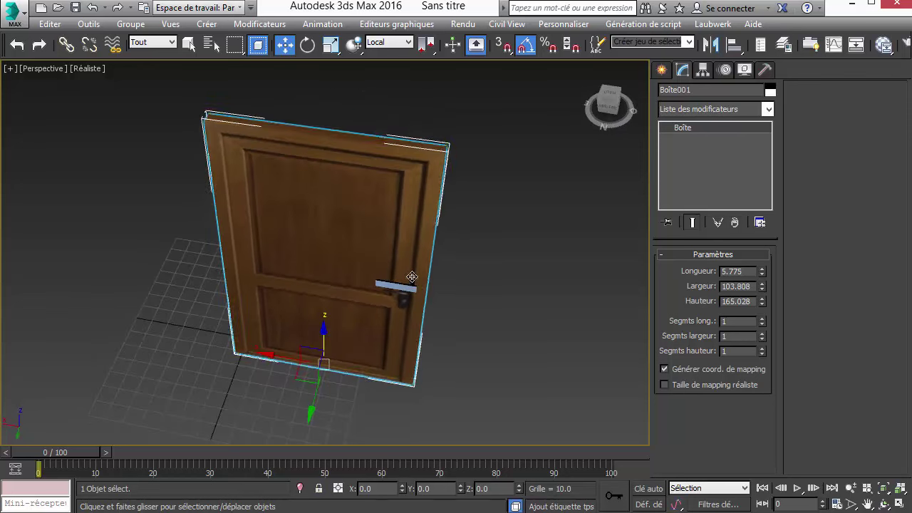
- Move the door handle slightly down and left on the textured door
left_click(412, 279)
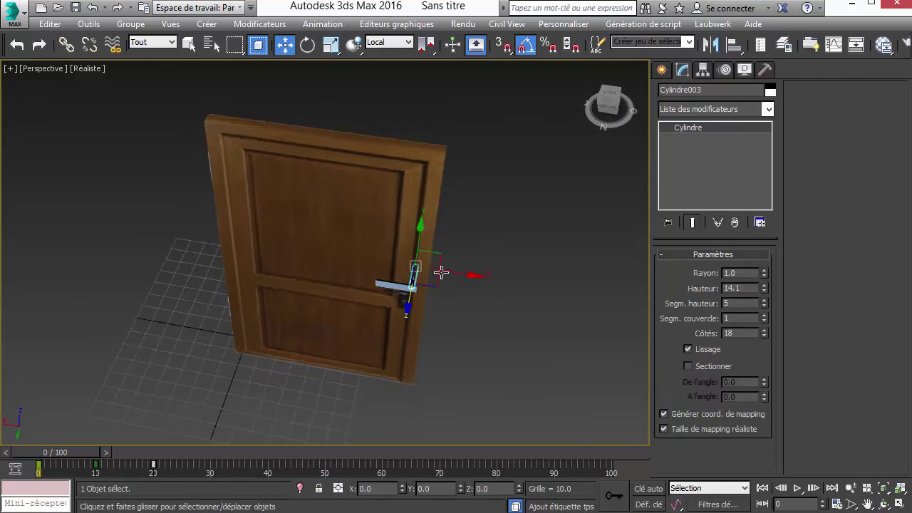
middle_click_drag(442, 271, 452, 202, "alt")
left_click_drag(437, 251, 430, 271)
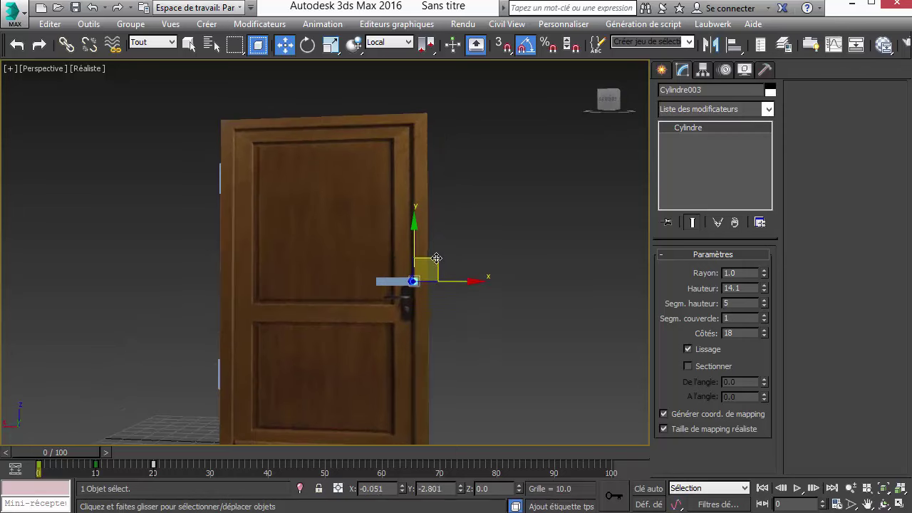
mouse_move(459, 275)
middle_mouse_down("alt")
mouse_move(549, 311)
mouse_move(517, 292)
mouse_move(520, 238)
mouse_move(501, 245)
middle_mouse_up("alt")
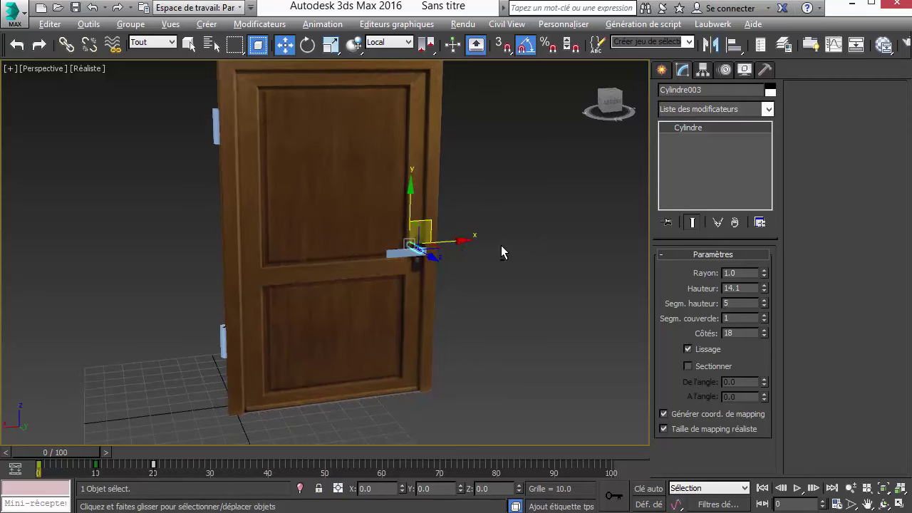
left_click(500, 285)
mouse_move(500, 285)
middle_mouse_down("alt")
mouse_move(503, 320)
mouse_move(457, 320)
mouse_move(529, 318)
mouse_move(509, 300)
middle_mouse_up("alt")
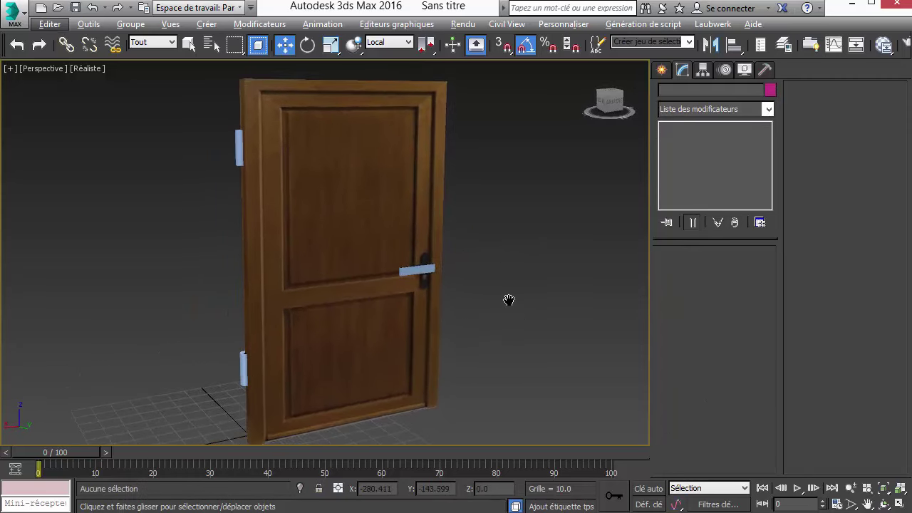